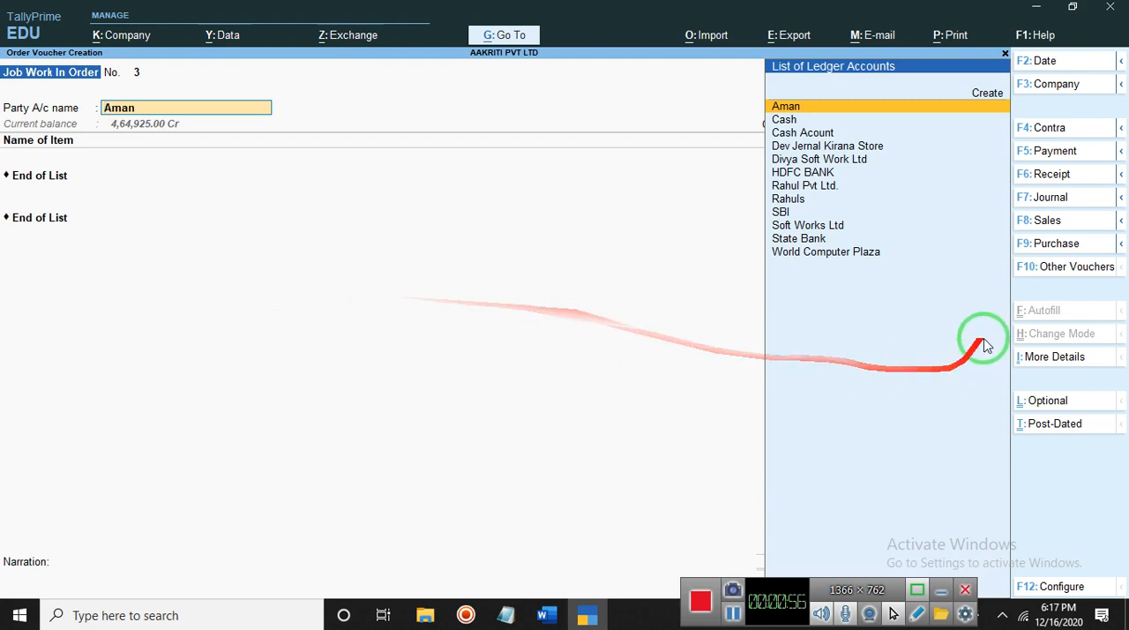
# - Change the voucher type to Job Work Out Order
pyautogui.click(1030, 267)
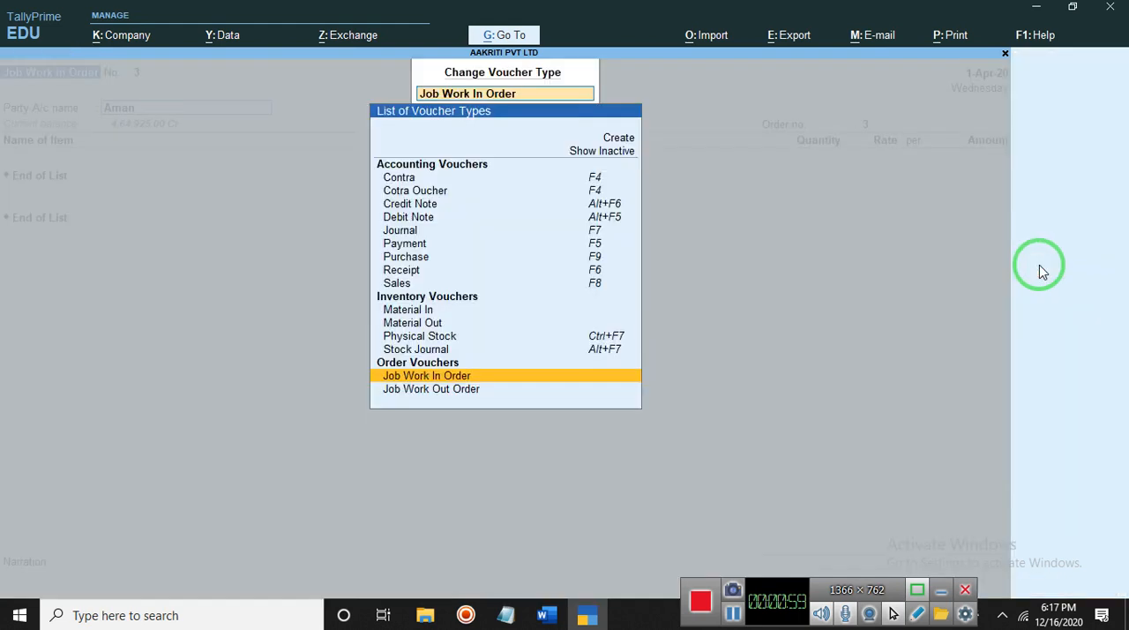
pyautogui.click(433, 391)
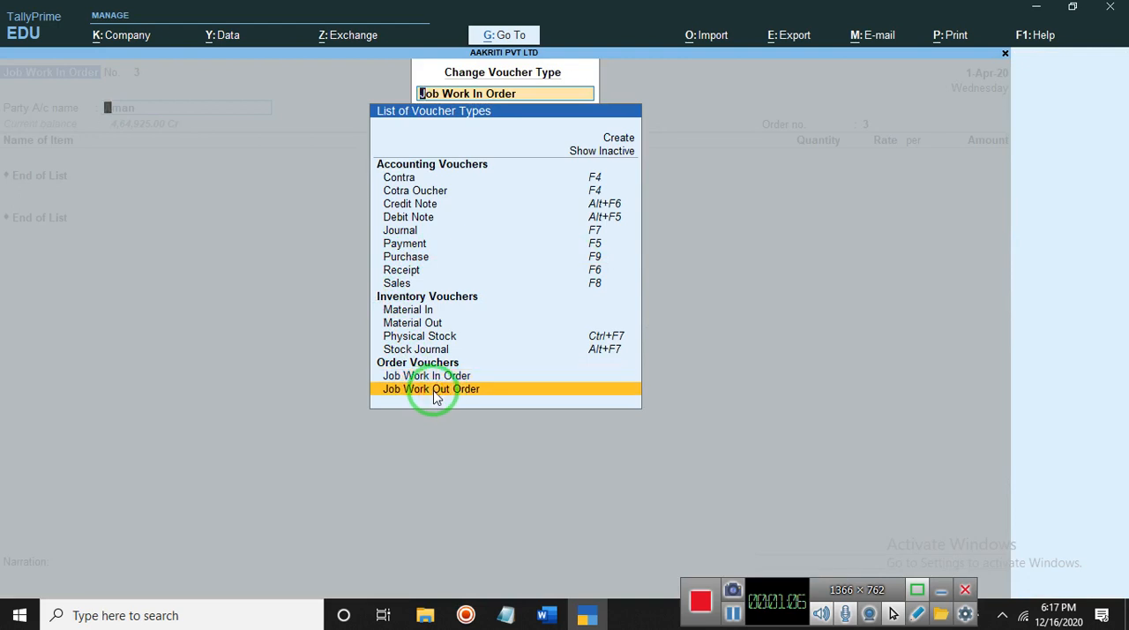
pyautogui.click(433, 391)
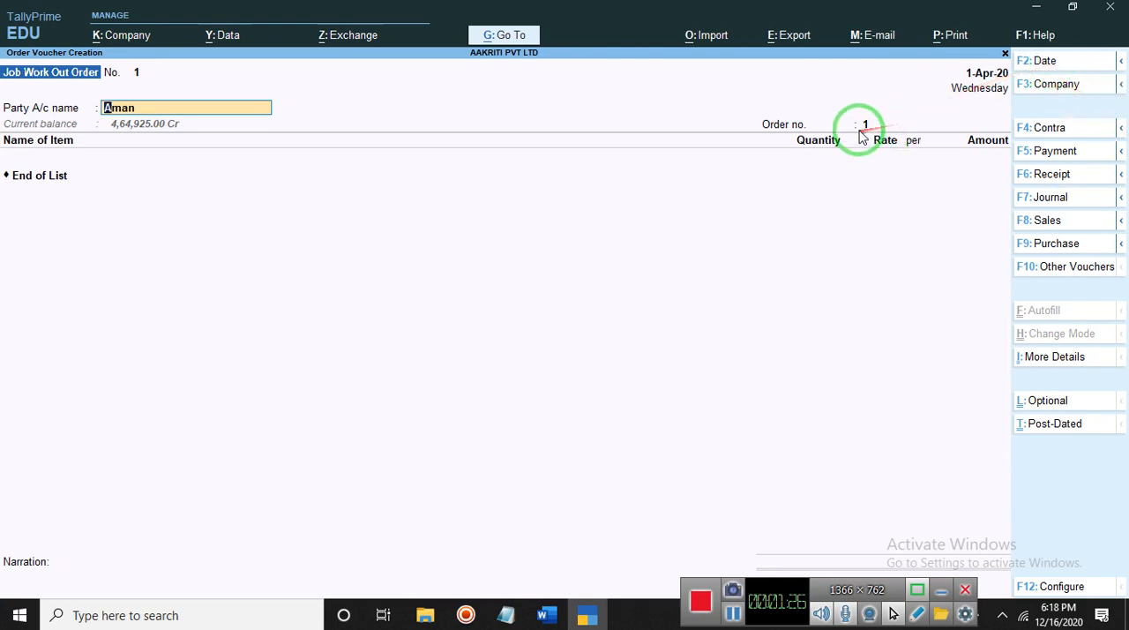
# - Set the order's party account to Divya Soft Work Ltd
pyautogui.click(159, 107)
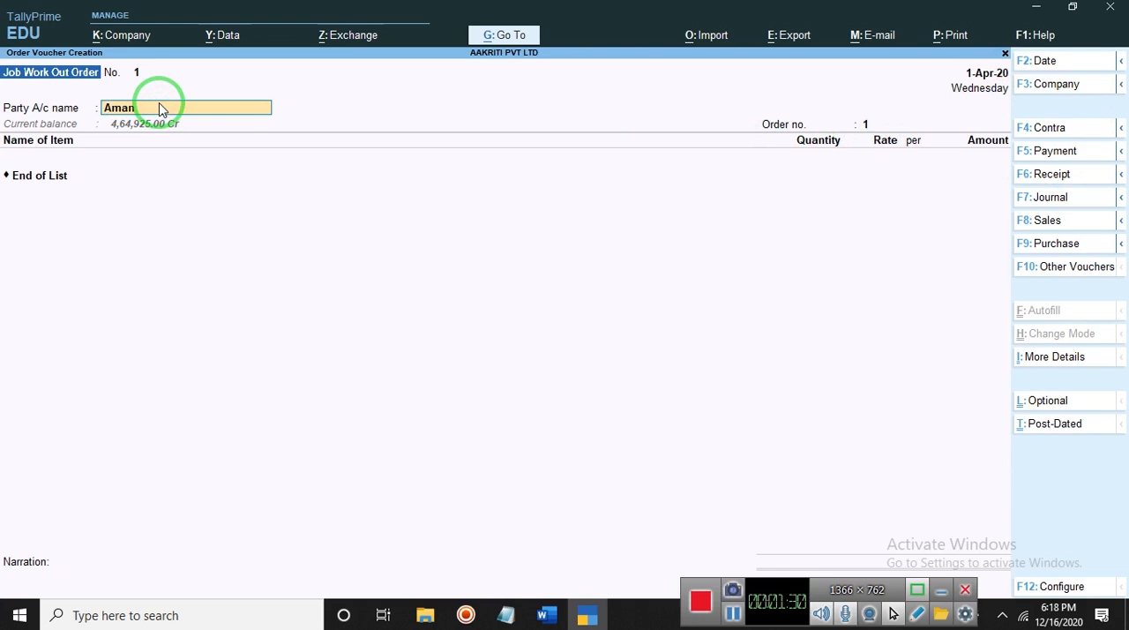
pyautogui.write('D')
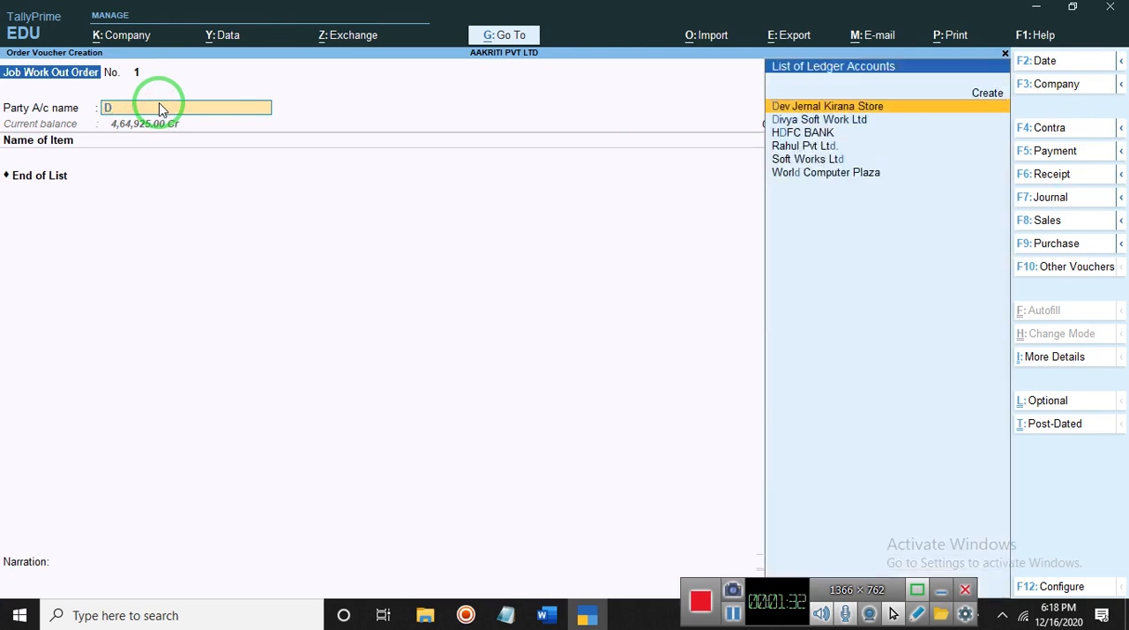
pyautogui.press('Down')
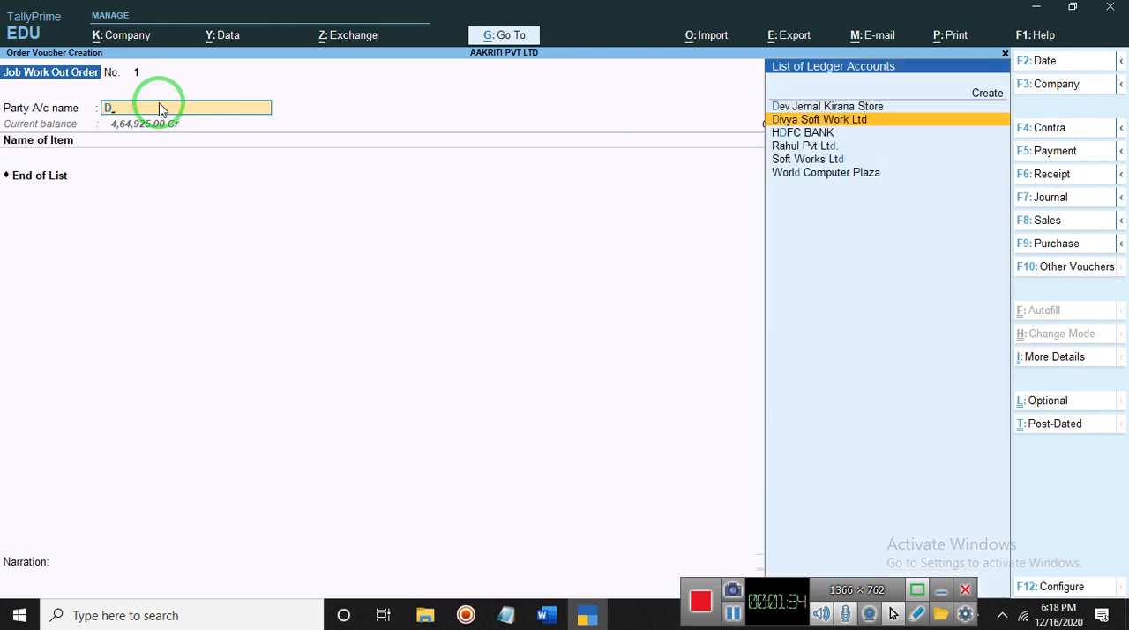
pyautogui.press('Return')
# - Leave all dispatch details and process instructions blank and accept the party details
pyautogui.press('Return')
pyautogui.press('Return')
pyautogui.press('Return')
pyautogui.press('Return')
pyautogui.press('Return')
pyautogui.press('Return')
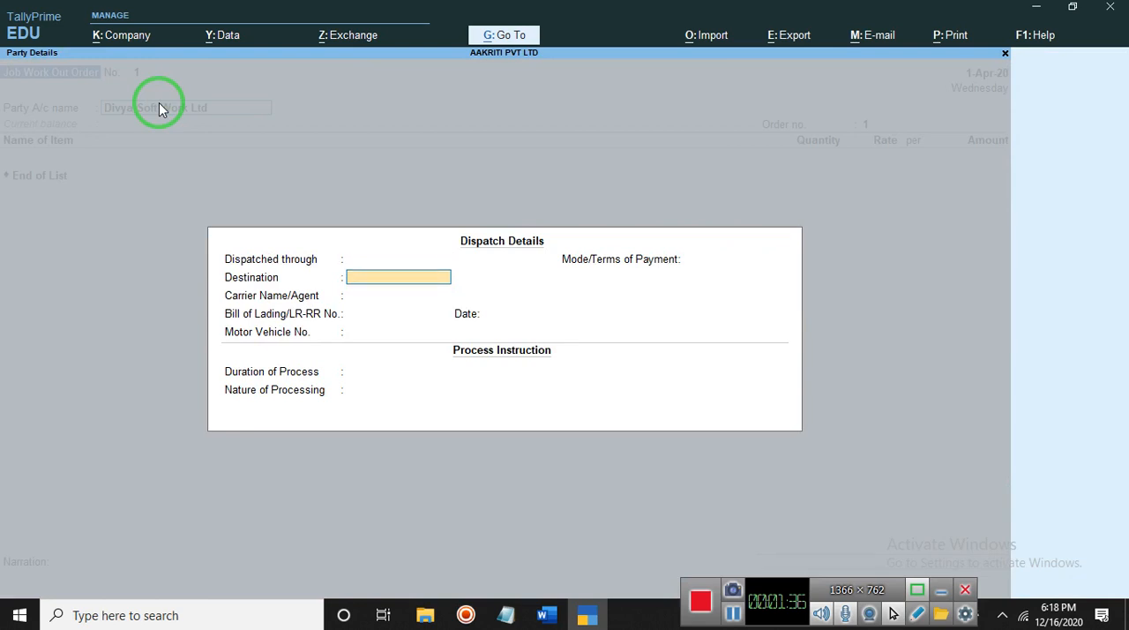
pyautogui.press('Return')
pyautogui.press('Return')
pyautogui.press('Return')
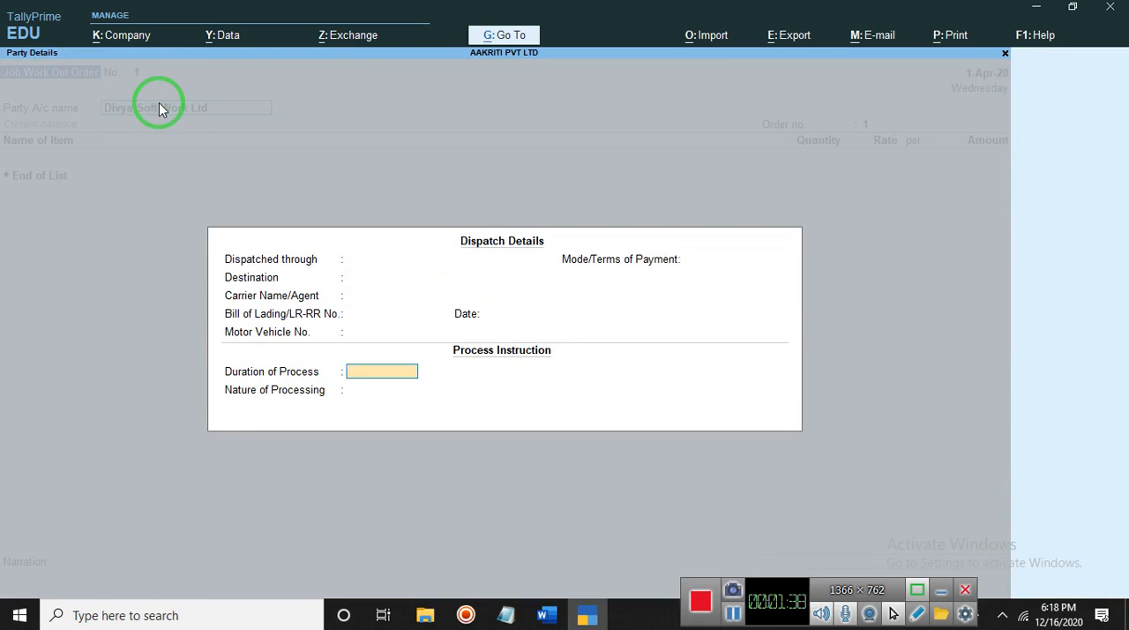
pyautogui.press('Return')
pyautogui.press('Return')
pyautogui.press('Return')
pyautogui.press('Return')
pyautogui.press('Return')
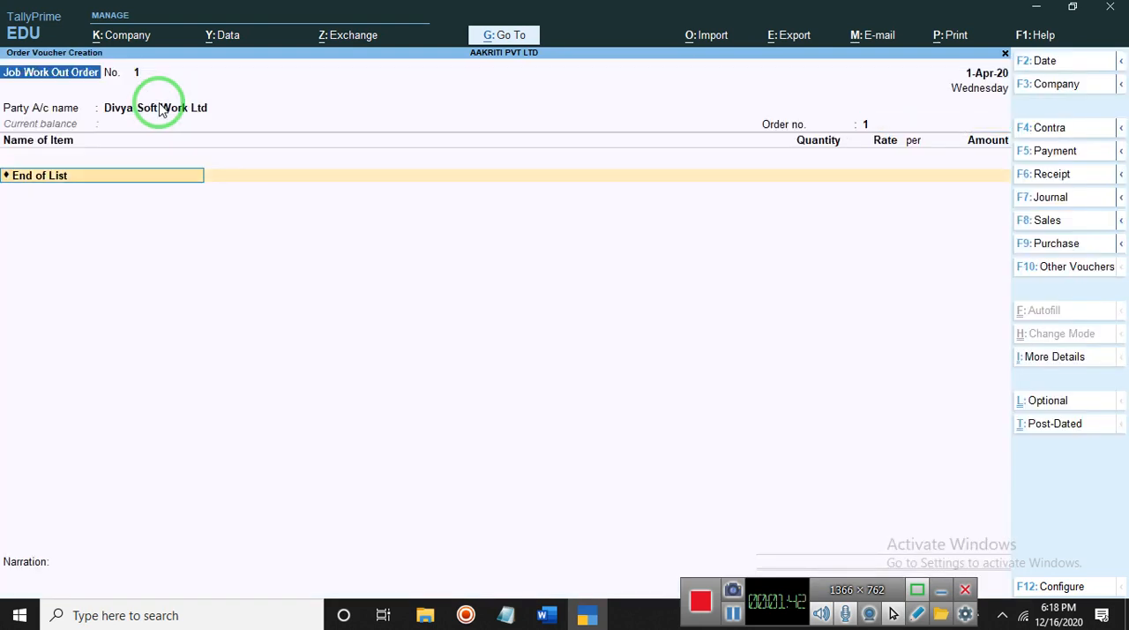
# - Set the order number of the Job Work Out Order to 13
pyautogui.press('Up')
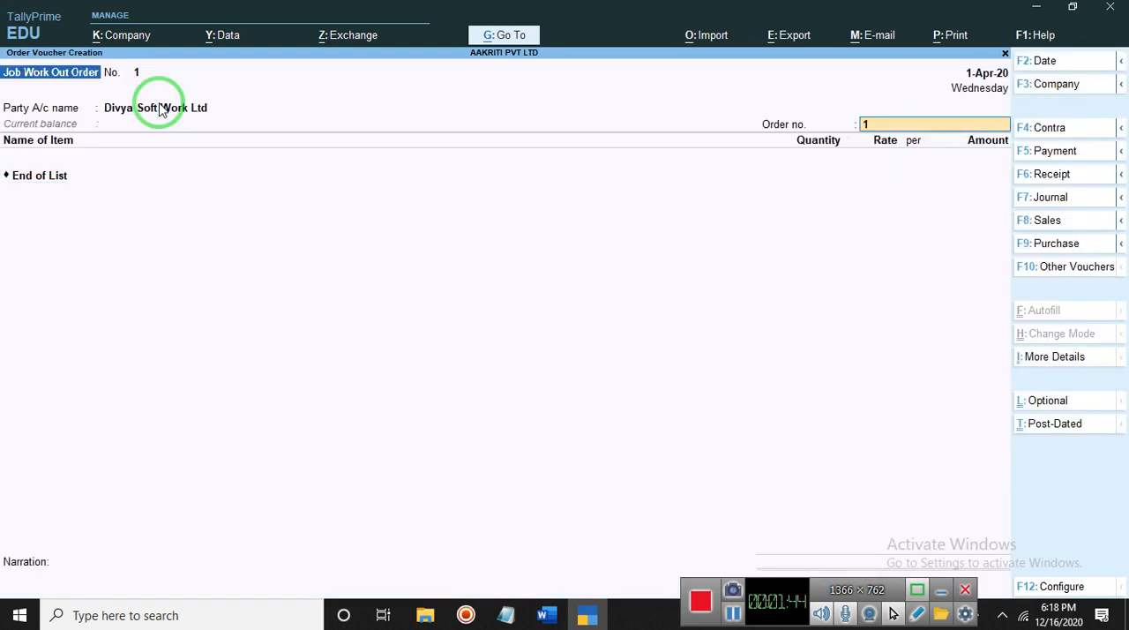
pyautogui.write('13')
pyautogui.press('Return')
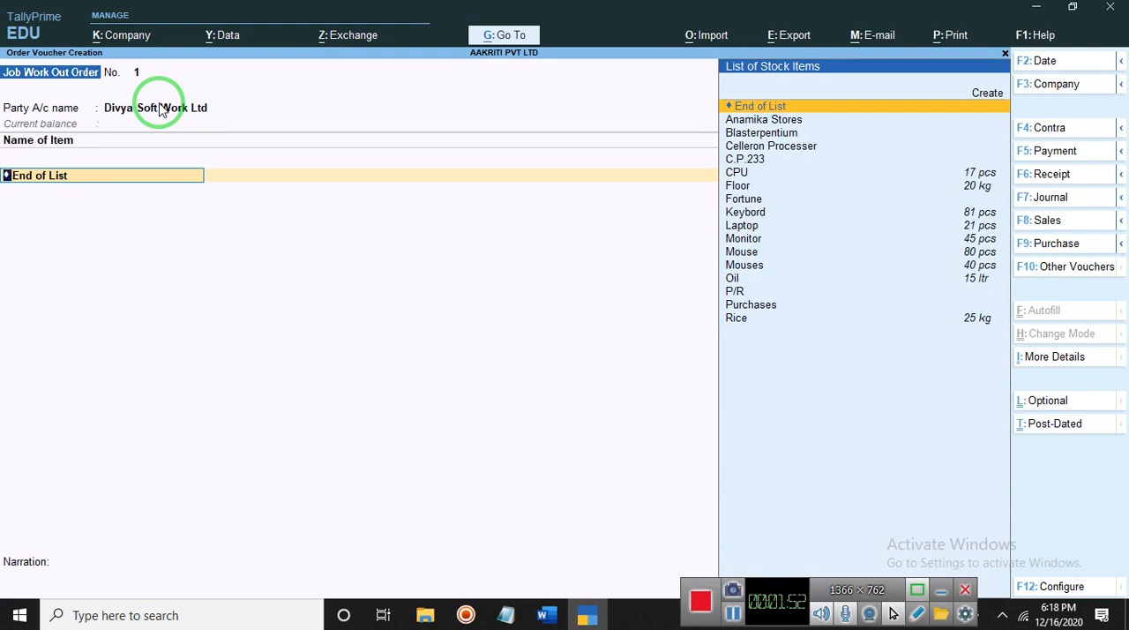
pyautogui.click(733, 615)
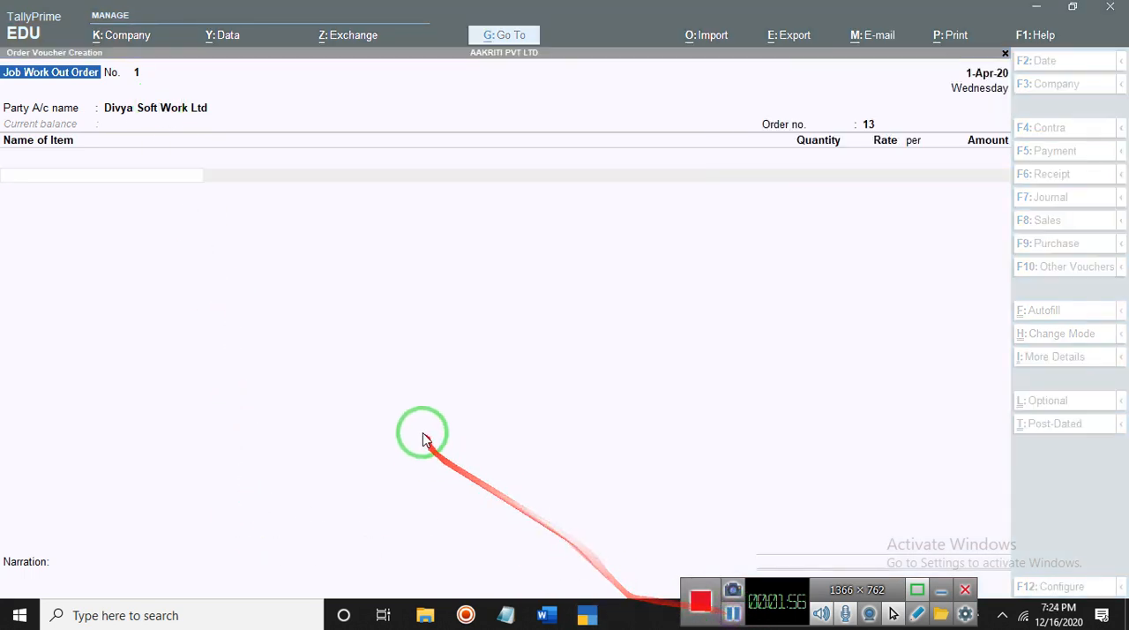
pyautogui.click(418, 412)
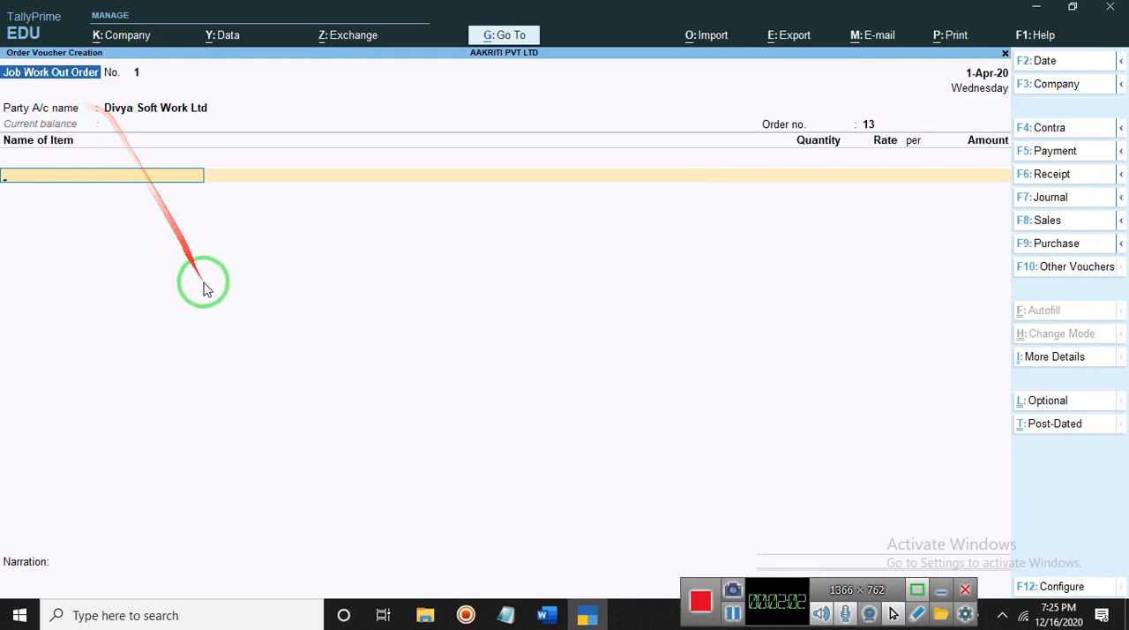
# - Switch to the Accounting rule document in Word to read the item, quantity and rate table, and return to TallyPrime
pyautogui.moveTo(559, 623)
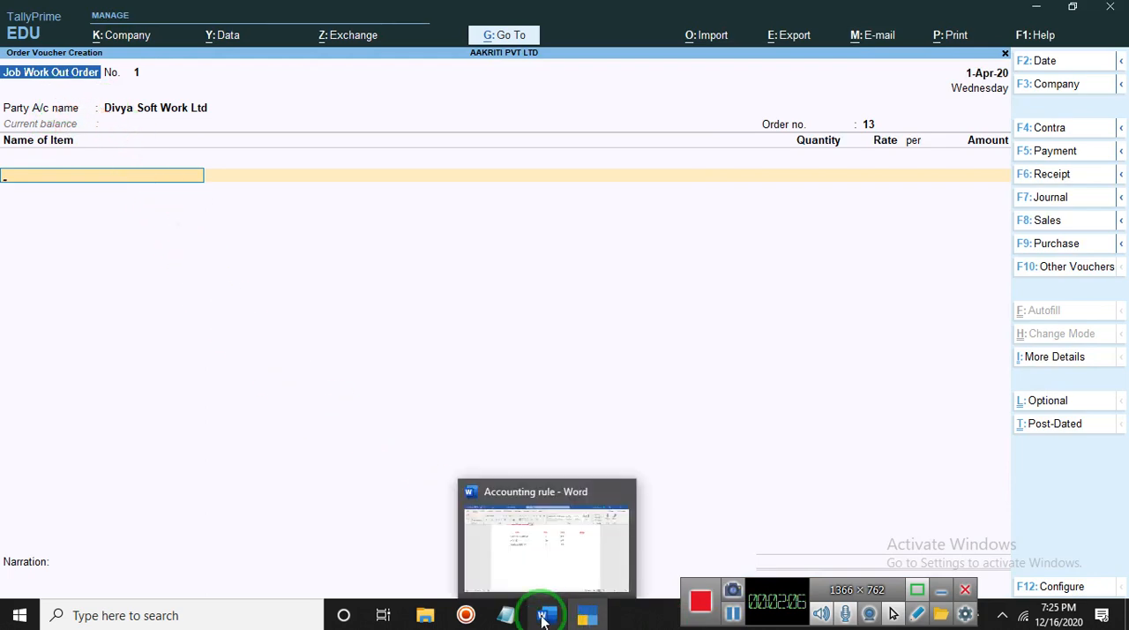
pyautogui.click(544, 622)
pyautogui.moveTo(581, 621)
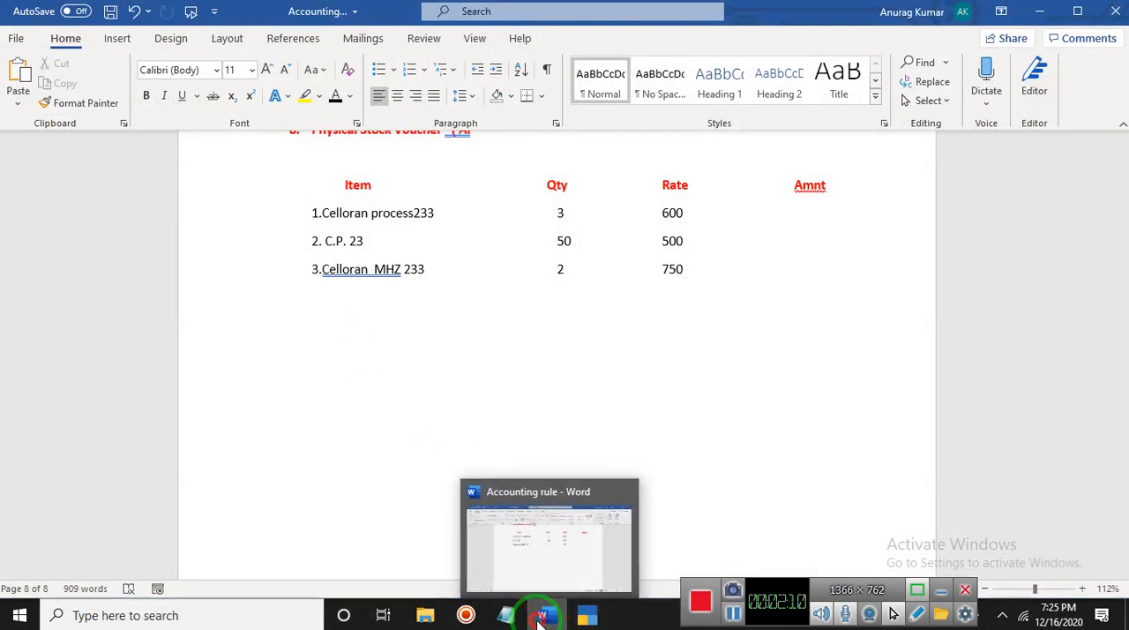
pyautogui.click(544, 620)
# - Add the item Celleron Processer with component tracking on, due on 1-Apr-20, location Any and an amount of 6,000
pyautogui.write('C')
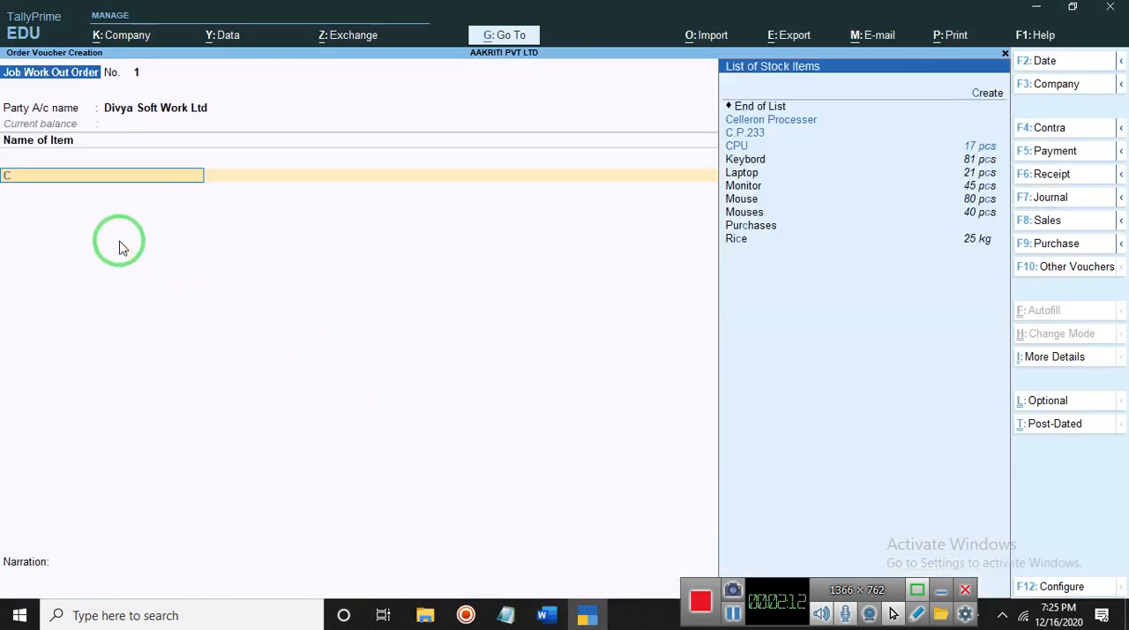
pyautogui.write('e')
pyautogui.press('Return')
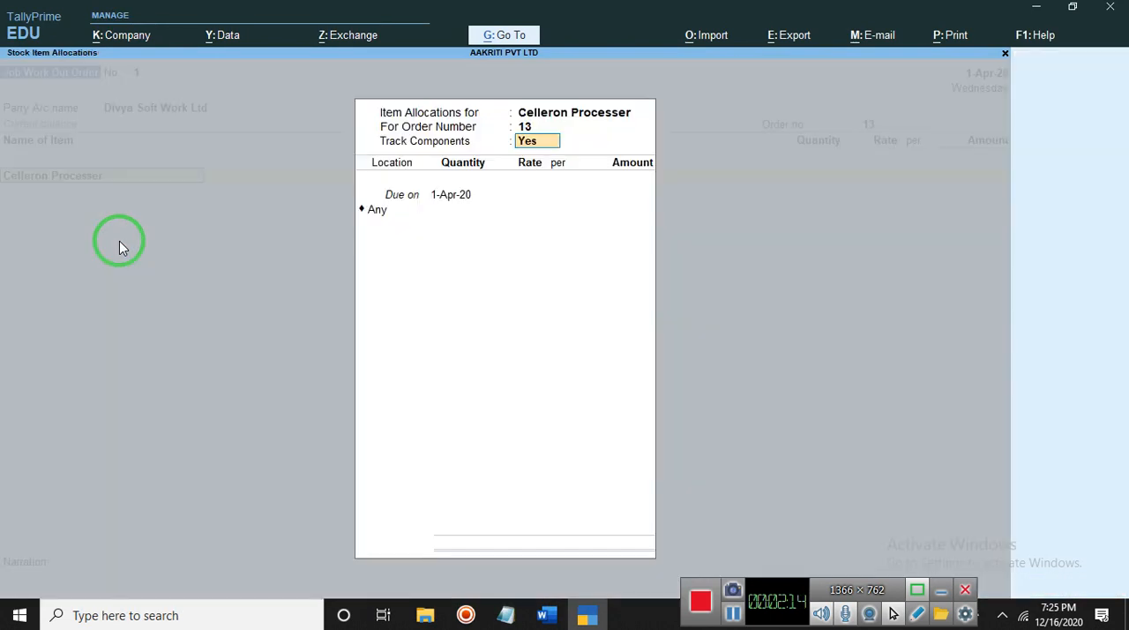
pyautogui.press('Return')
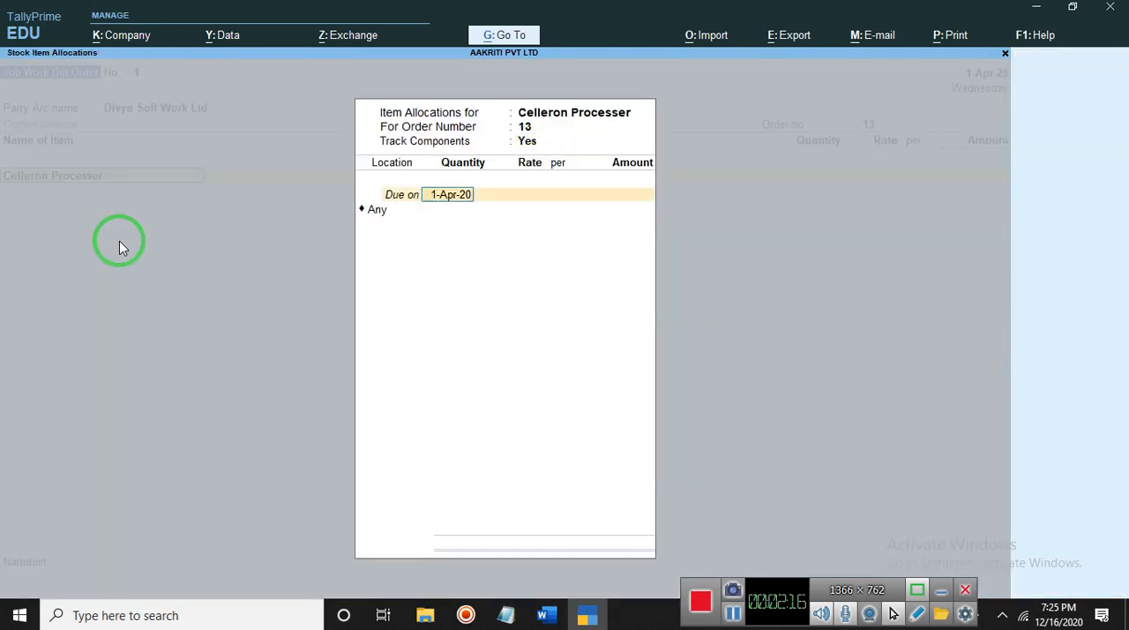
pyautogui.press('Return')
pyautogui.press('Return')
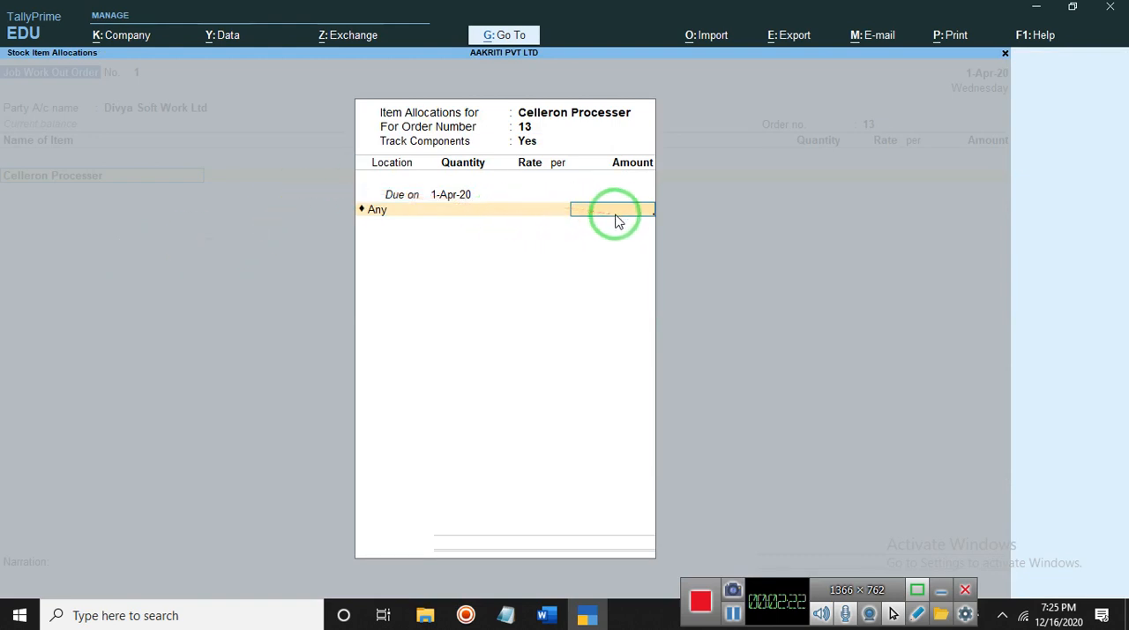
pyautogui.write('6,00000')
pyautogui.press('Return')
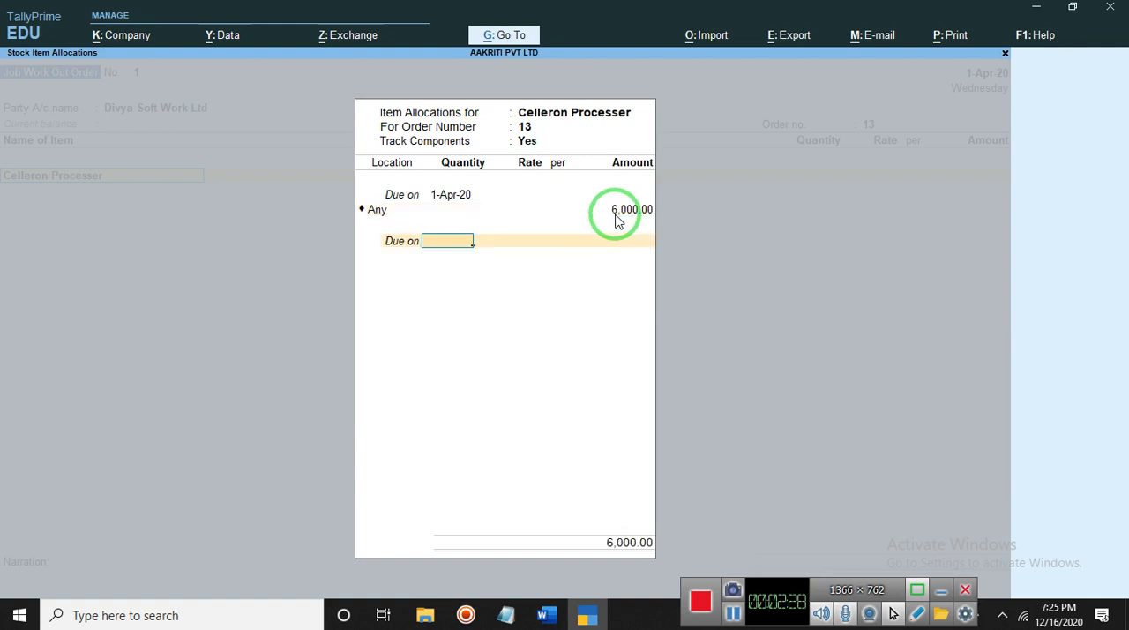
# - Add a second Celleron Processer allocation due in 1 Days at location Ba without an amount, and accept the item line
pyautogui.press('Return')
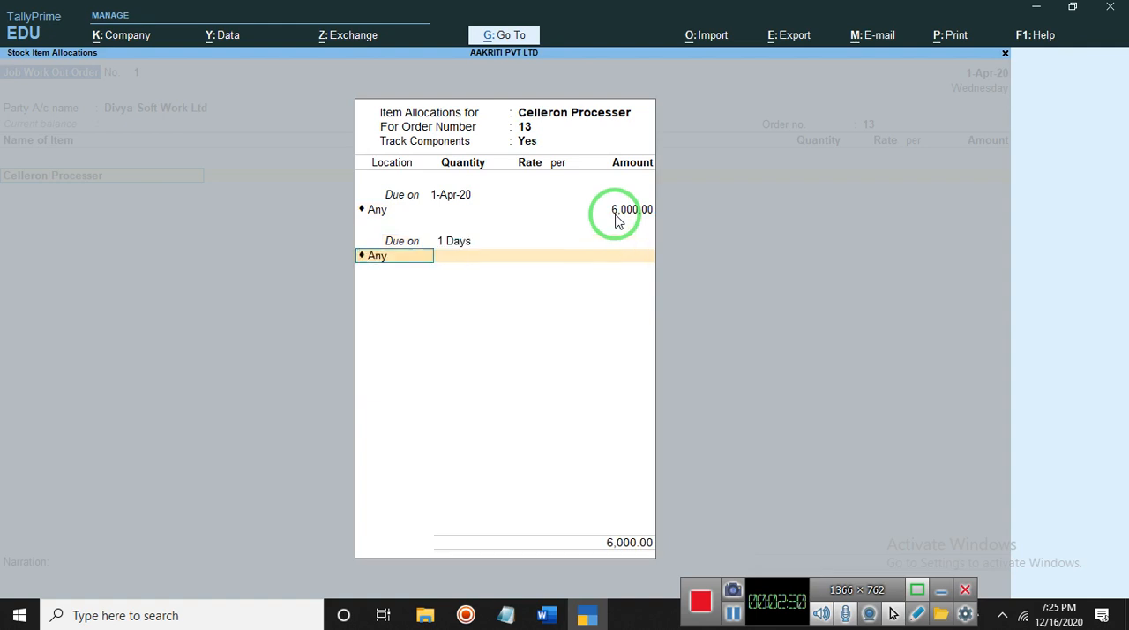
pyautogui.press('Return')
pyautogui.press('Return')
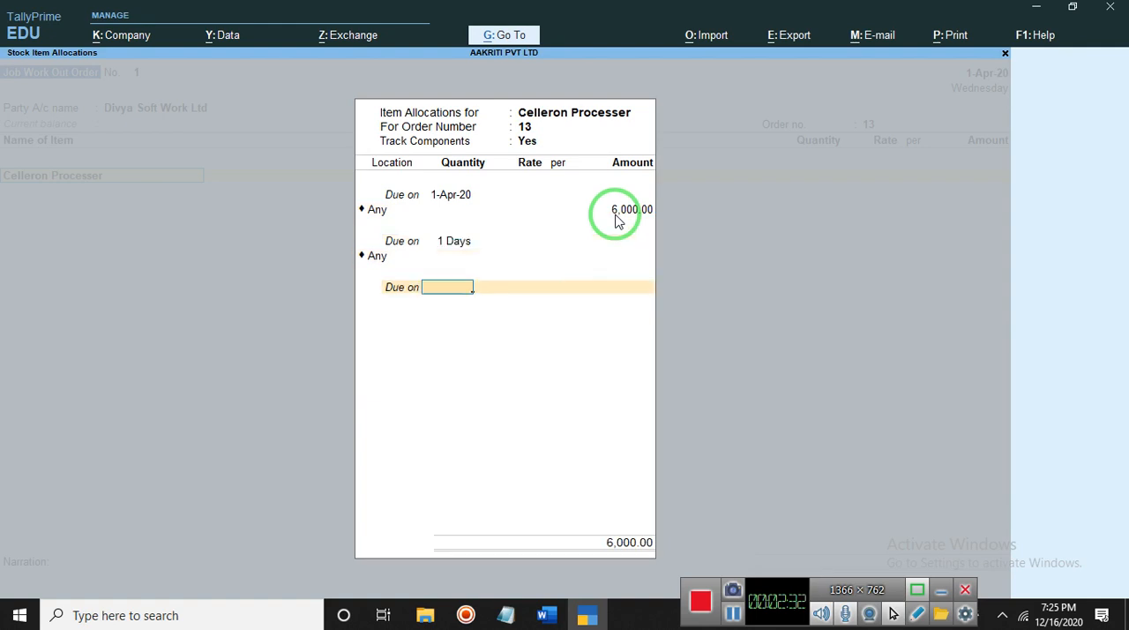
pyautogui.press('BackSpace')
pyautogui.press('BackSpace')
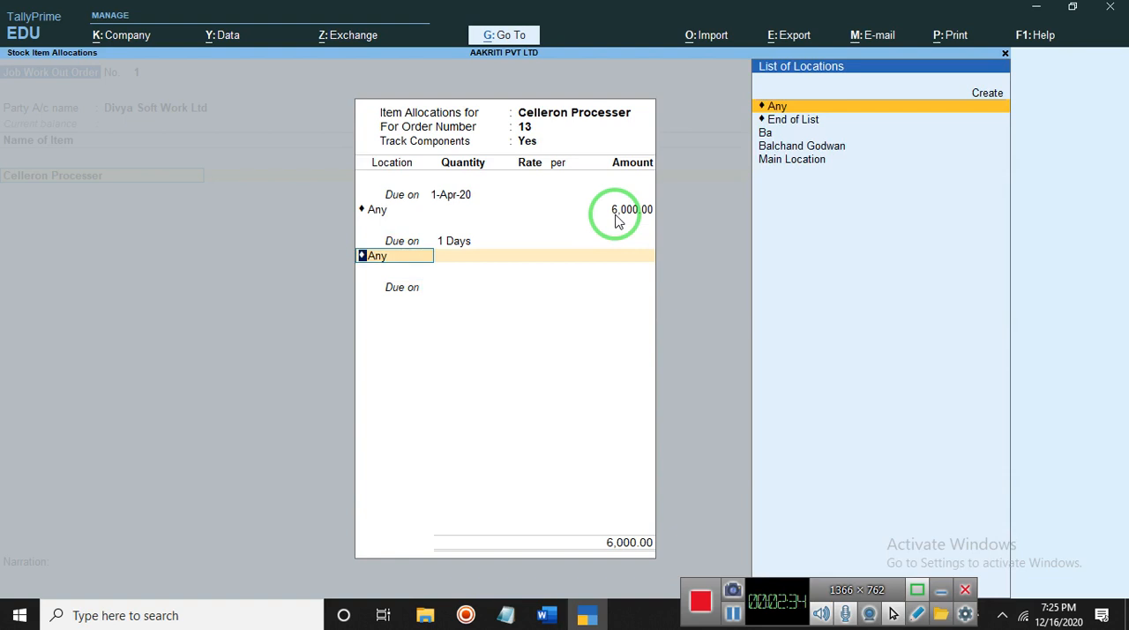
pyautogui.press('Down')
pyautogui.press('Down')
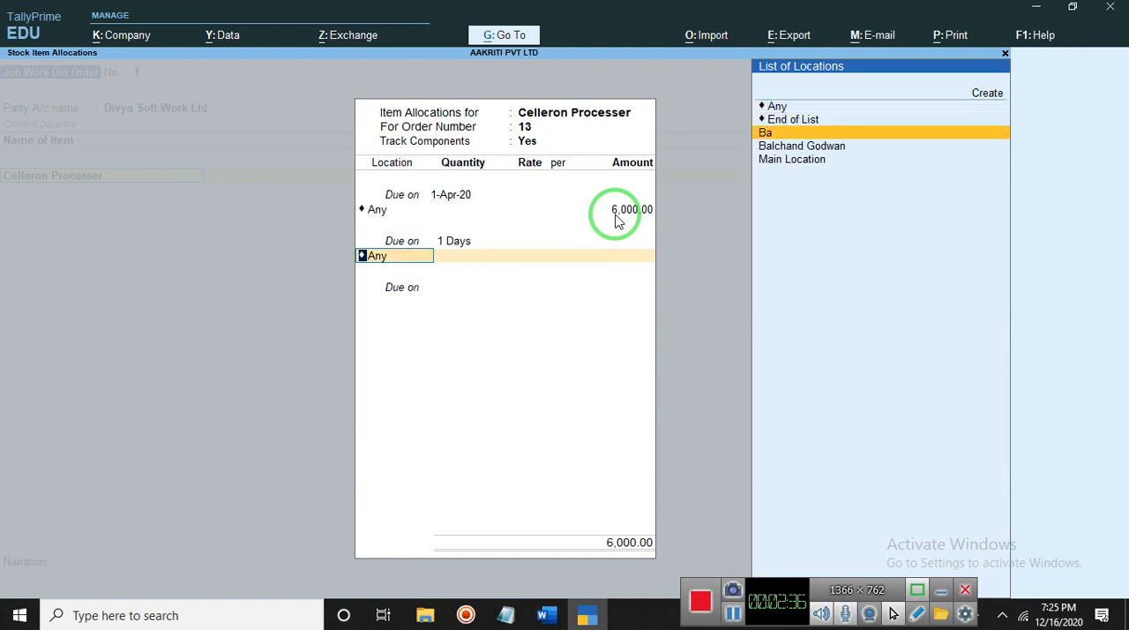
pyautogui.press('Return')
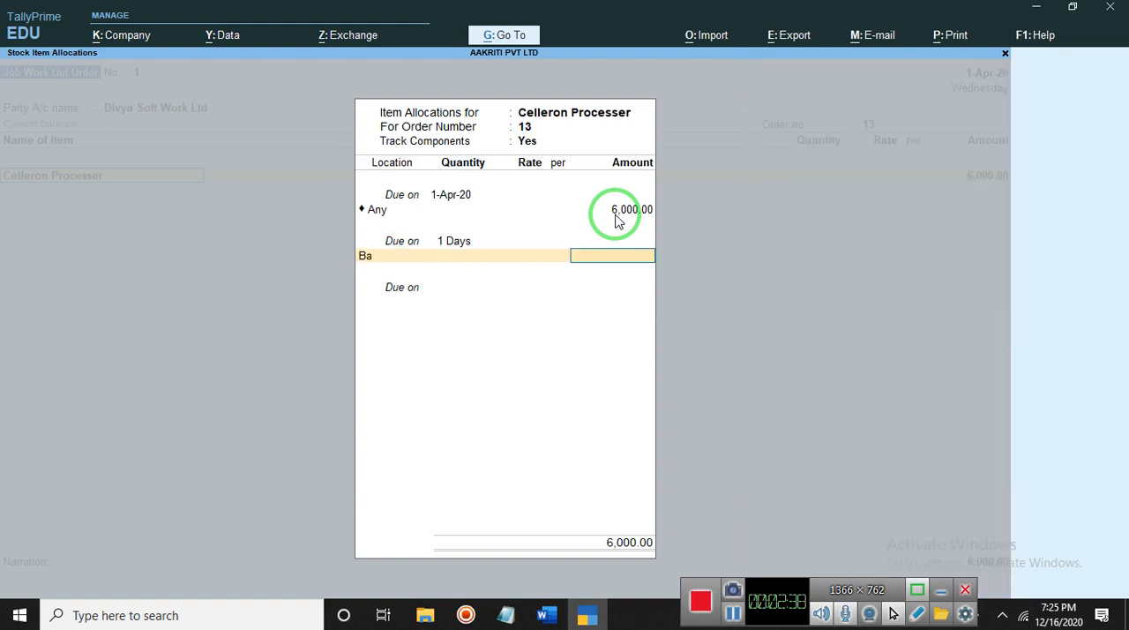
pyautogui.press('Return')
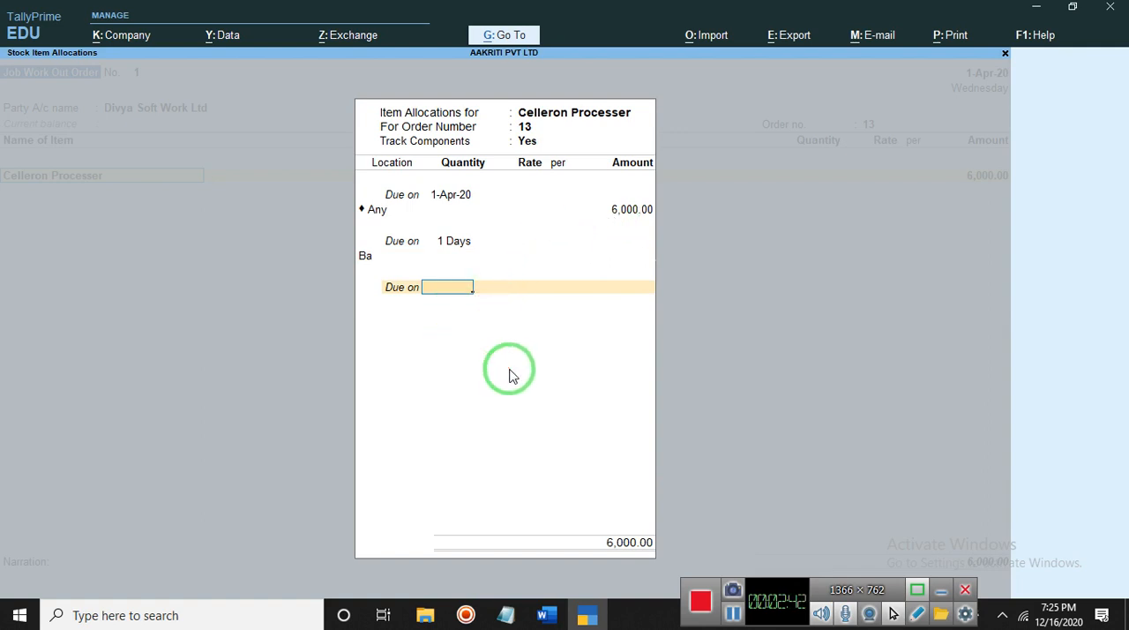
pyautogui.press('Return')
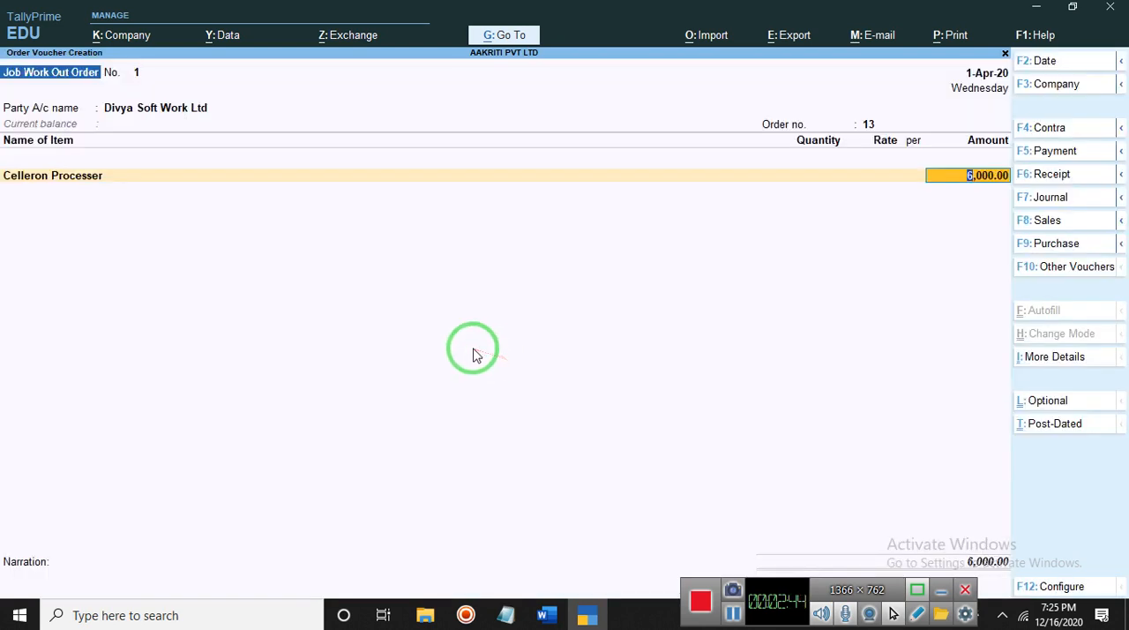
pyautogui.press('Return')
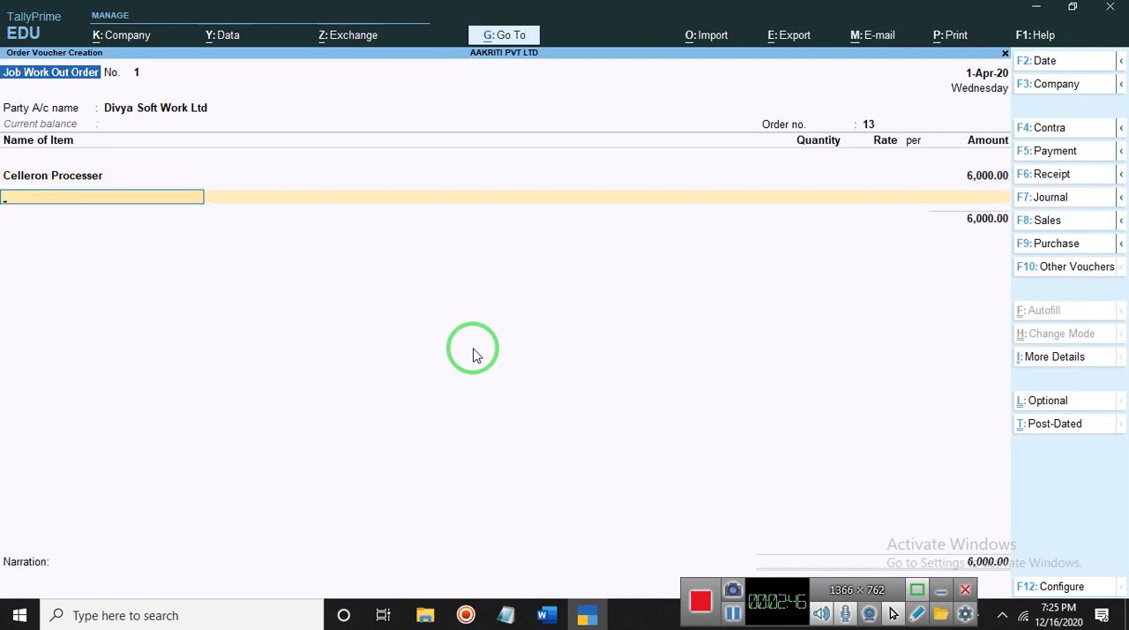
# - Add the item C.P.233 with component tracking on, due on 1-Apr-20, location Any and an amount of 5,200
pyautogui.write('C')
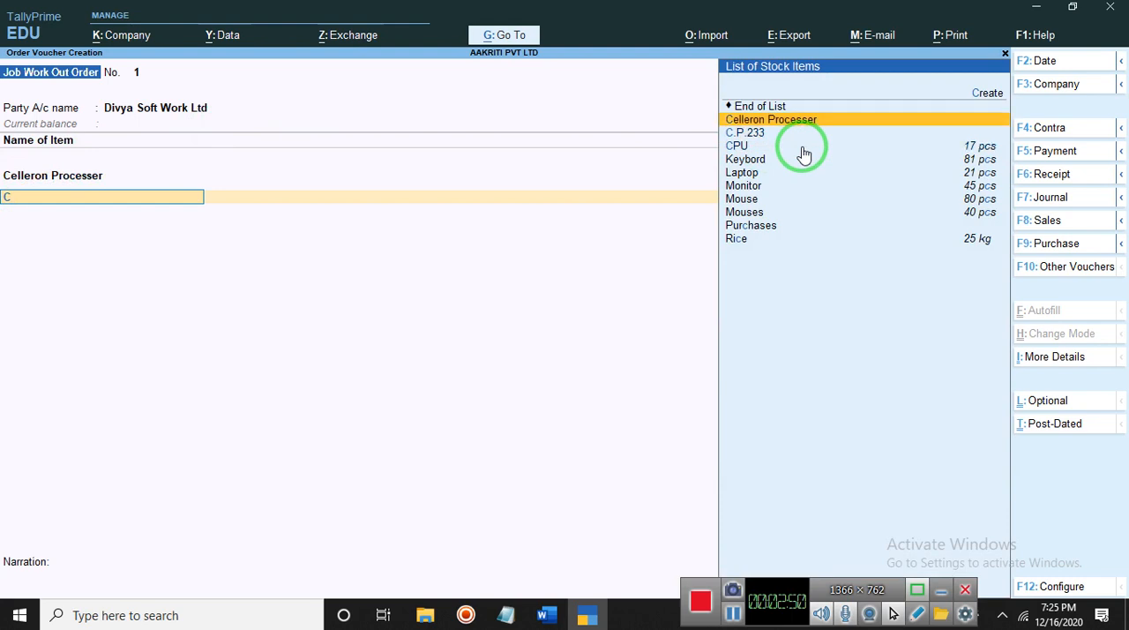
pyautogui.press('Down')
pyautogui.press('Return')
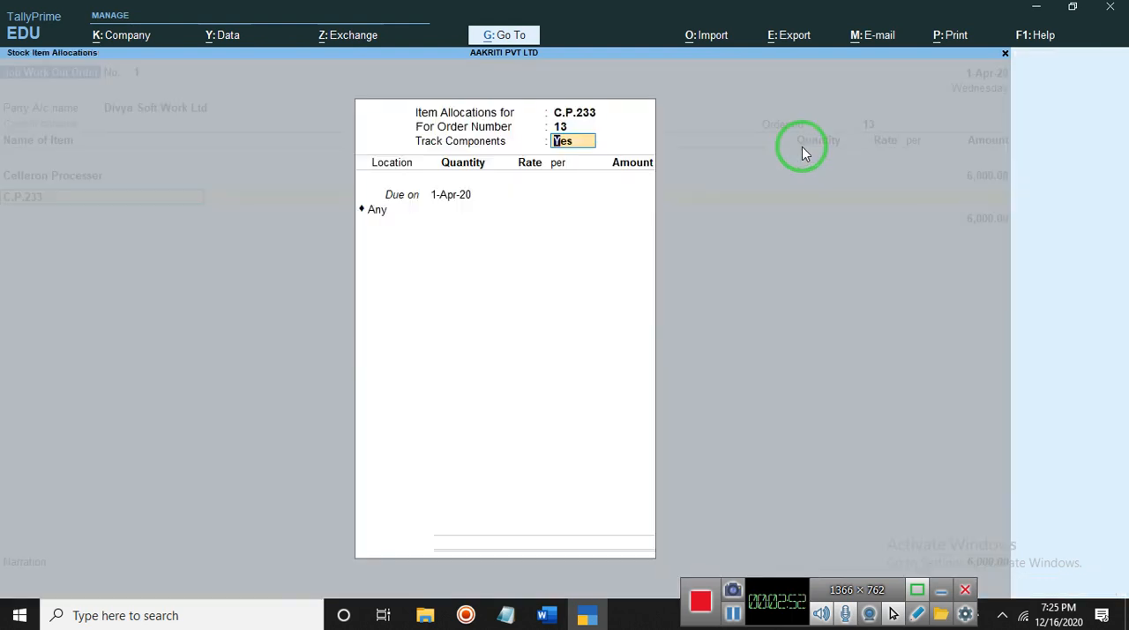
pyautogui.press('Return')
pyautogui.press('Return')
pyautogui.press('Return')
pyautogui.press('Return')
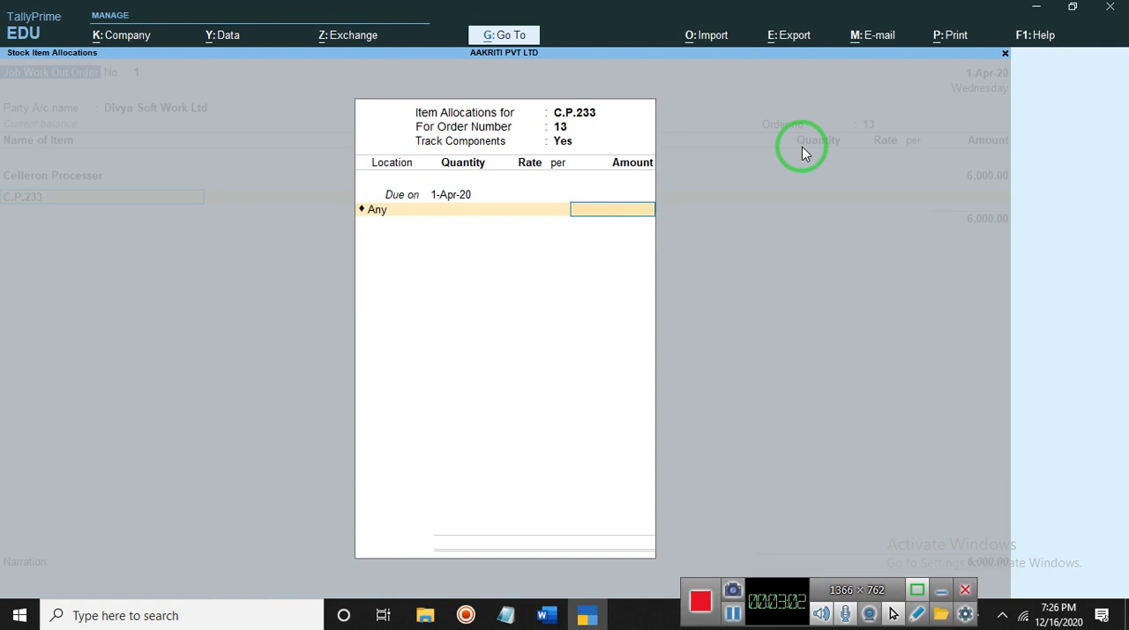
pyautogui.write('5200')
pyautogui.press('Return')
# - Reopen the C.P.233 item allocation to review its due date, location and amount, and accept it without changes
pyautogui.press('Return')
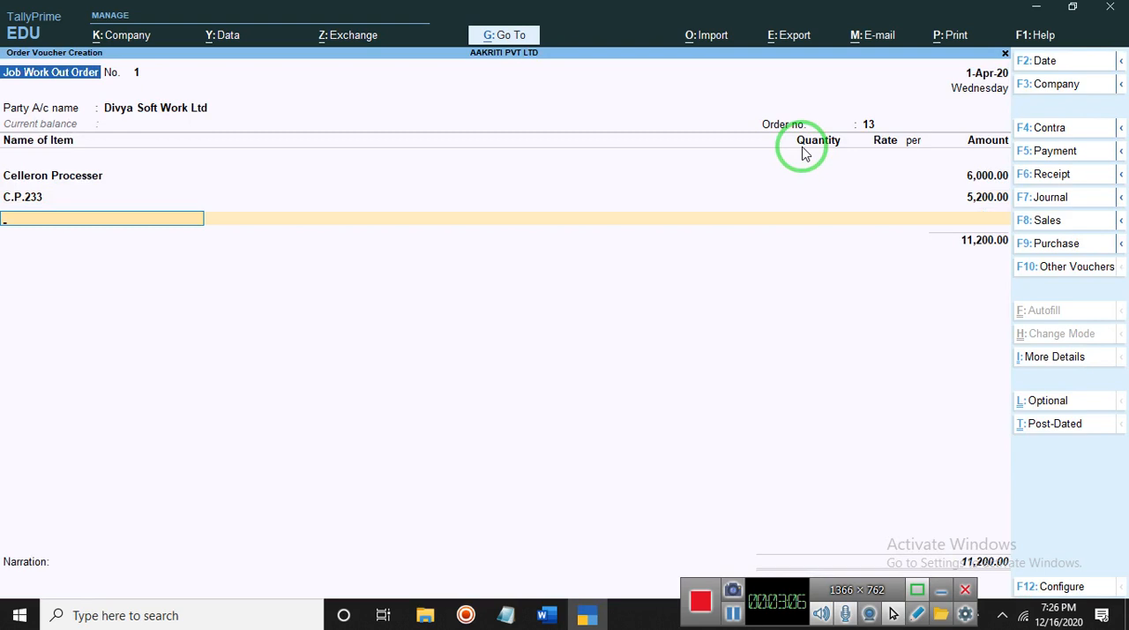
pyautogui.press('Return')
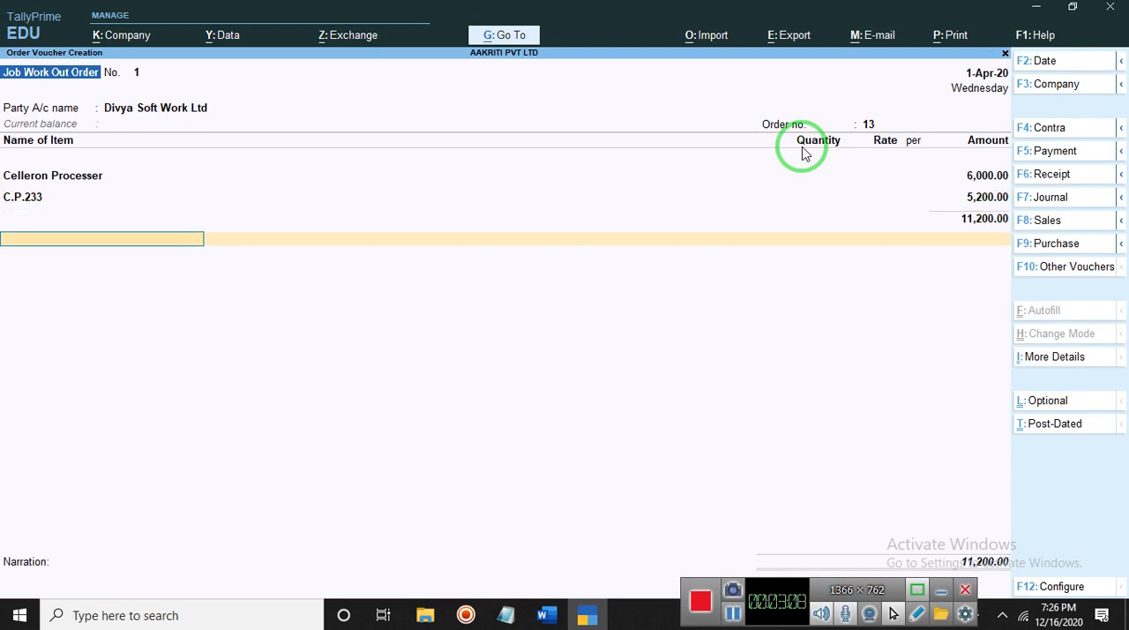
pyautogui.press('BackSpace')
pyautogui.press('BackSpace')
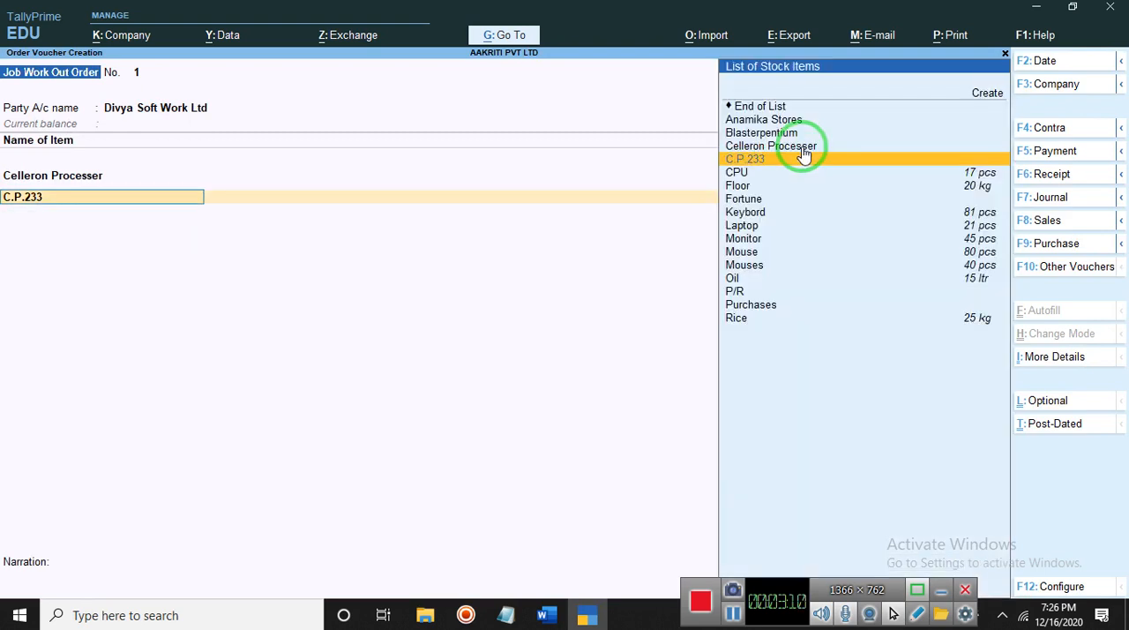
pyautogui.press('Return')
pyautogui.press('Return')
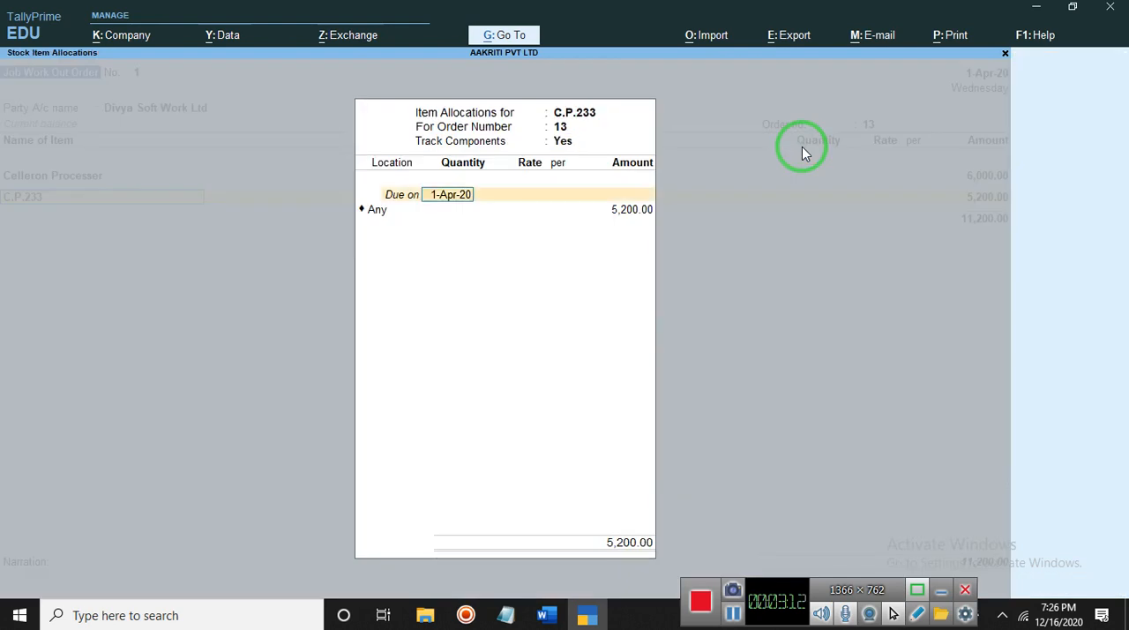
pyautogui.press('Return')
pyautogui.press('Return')
pyautogui.press('Return')
pyautogui.press('Return')
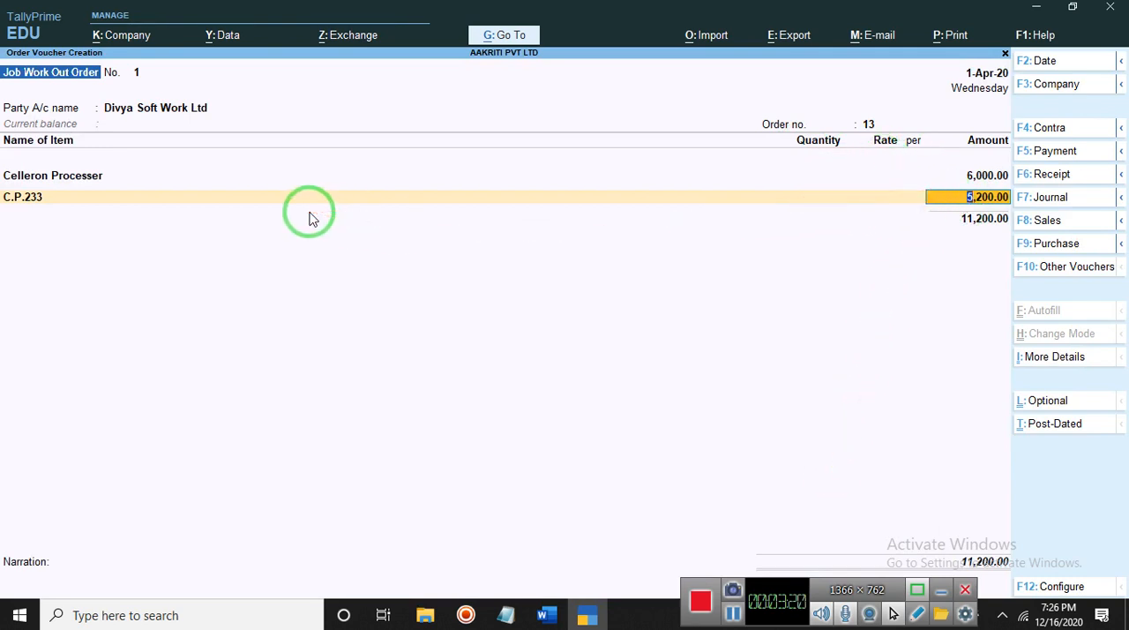
# - Add the item Keybord to the order with component tracking on and set its due date to 5 Days
pyautogui.press('Return')
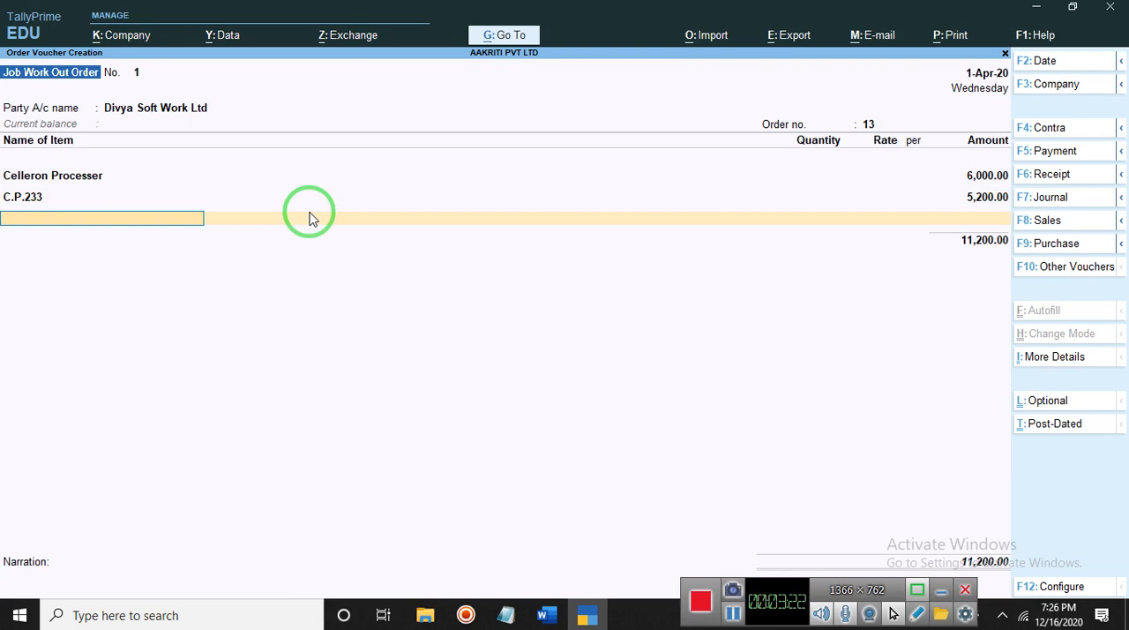
pyautogui.write('C')
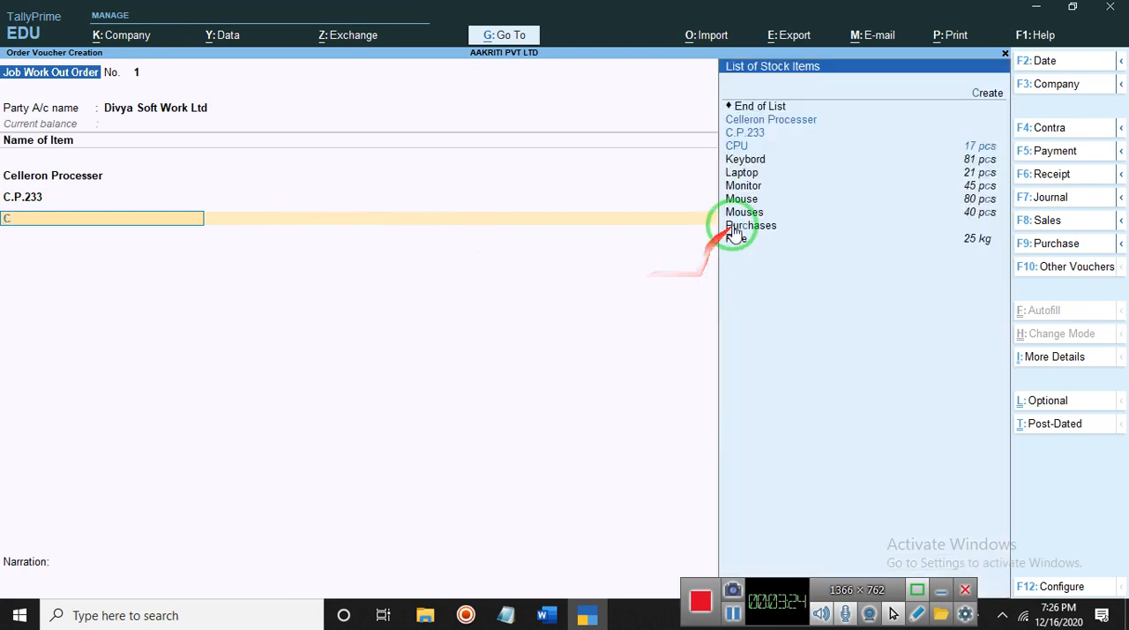
pyautogui.click(747, 160)
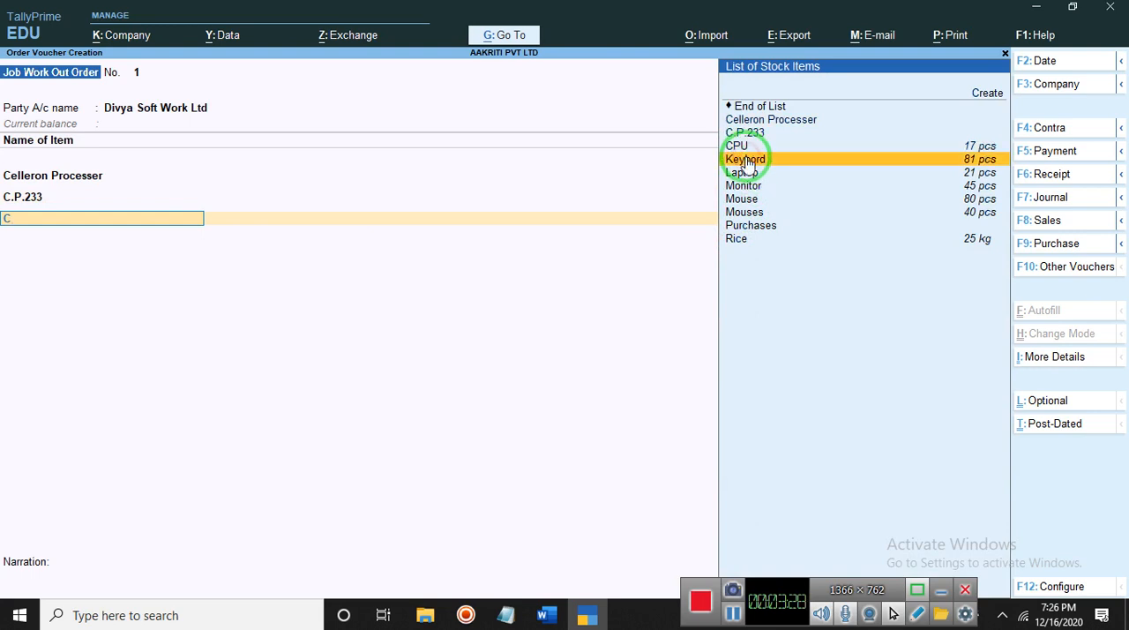
pyautogui.press('Return')
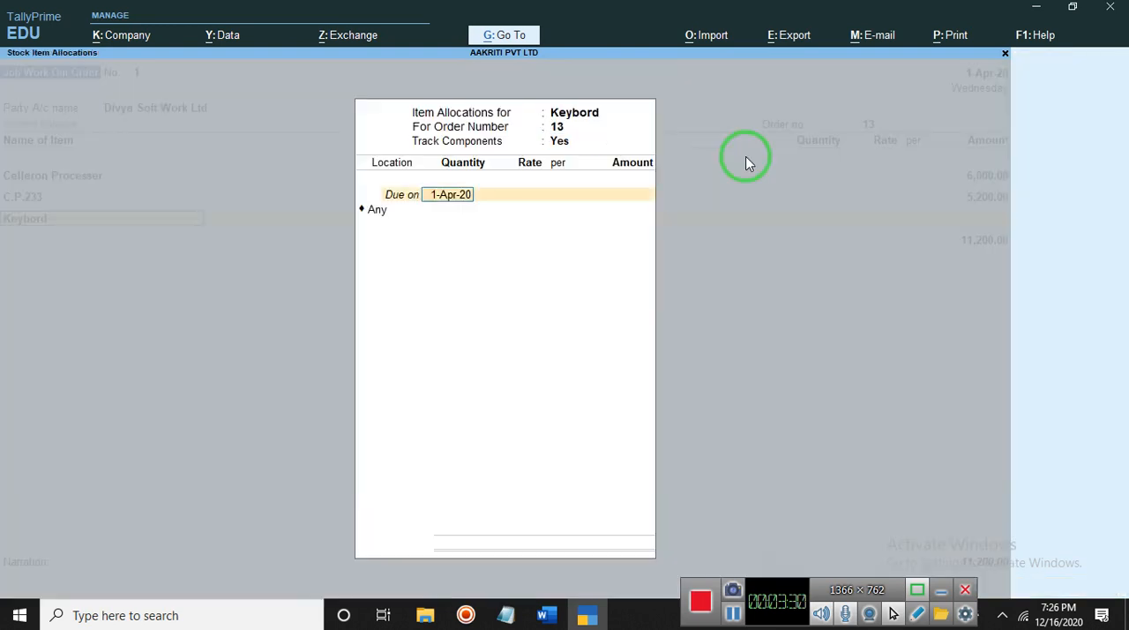
pyautogui.press('Return')
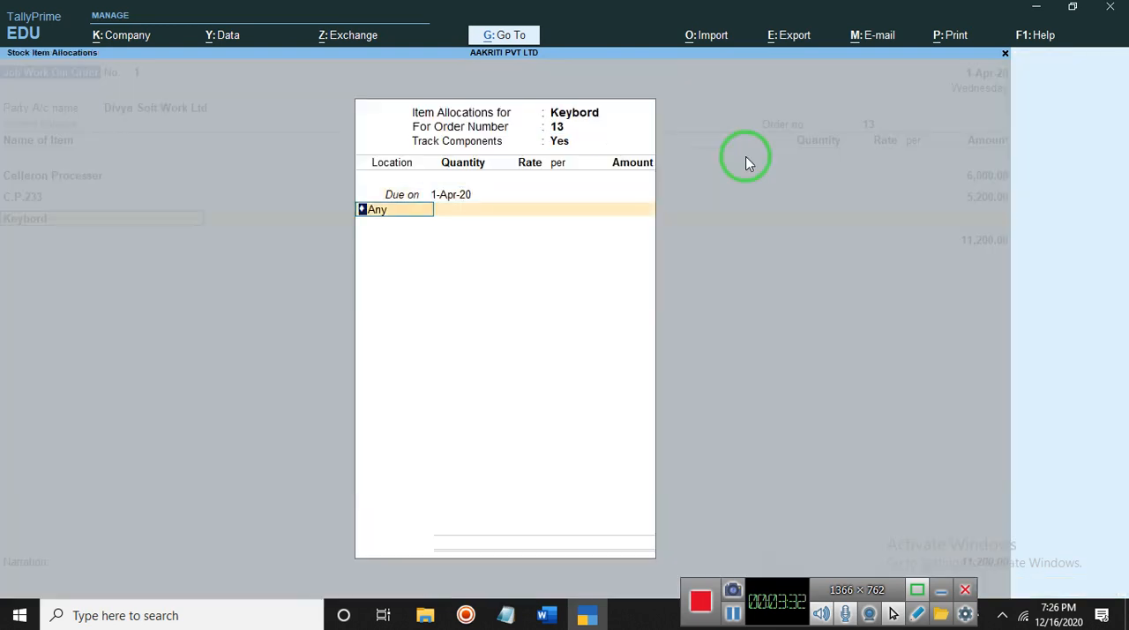
pyautogui.press('BackSpace')
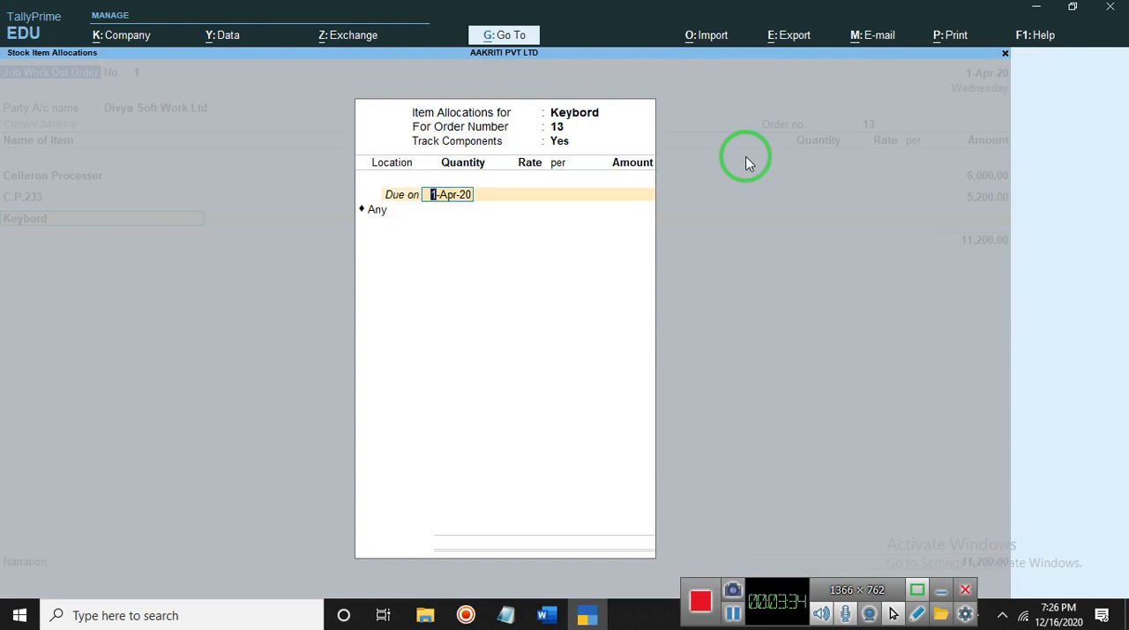
pyautogui.write('5')
pyautogui.press('Return')
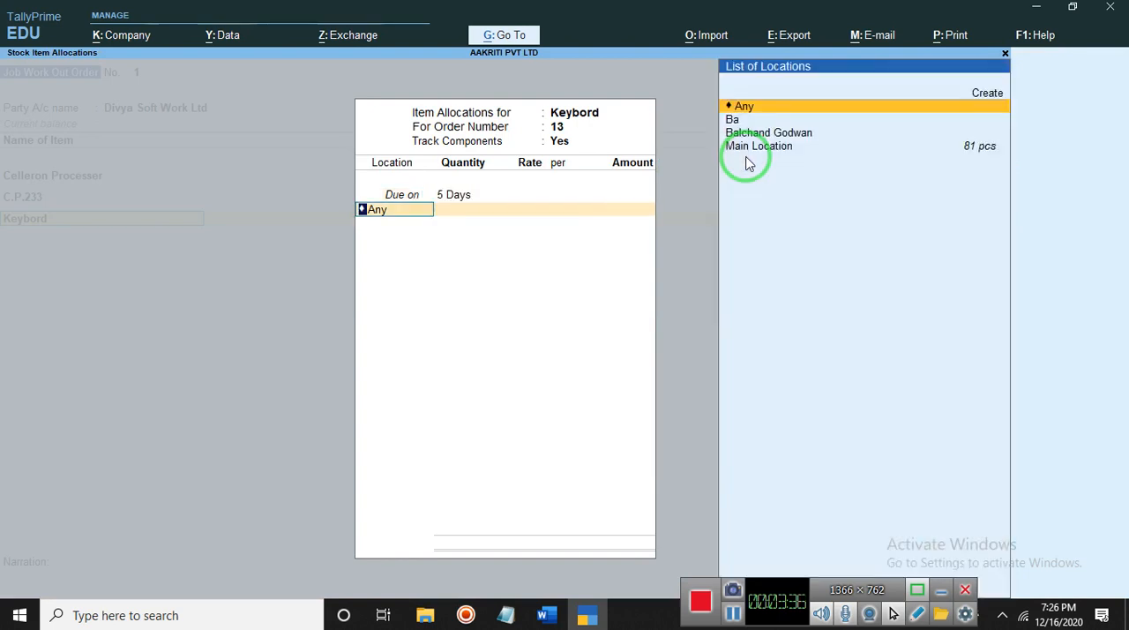
# - Keep location Any for Keybord, enter an amount of 6,000, and finish the item list
pyautogui.press('Return')
pyautogui.press('Return')
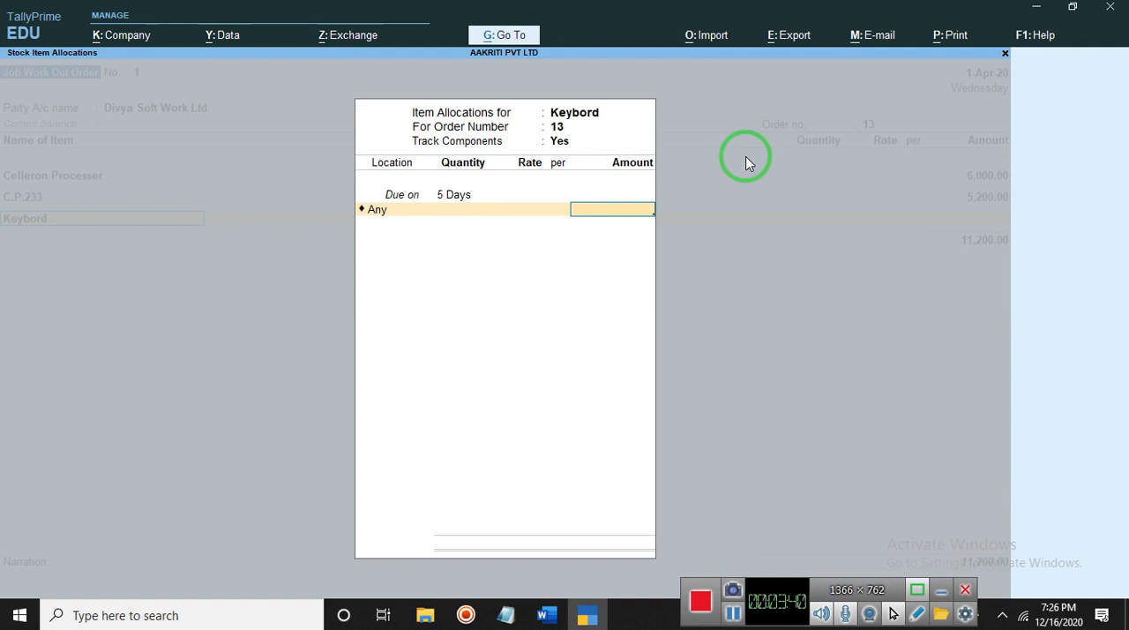
pyautogui.write('6,000')
pyautogui.press('Return')
pyautogui.press('Return')
pyautogui.press('Return')
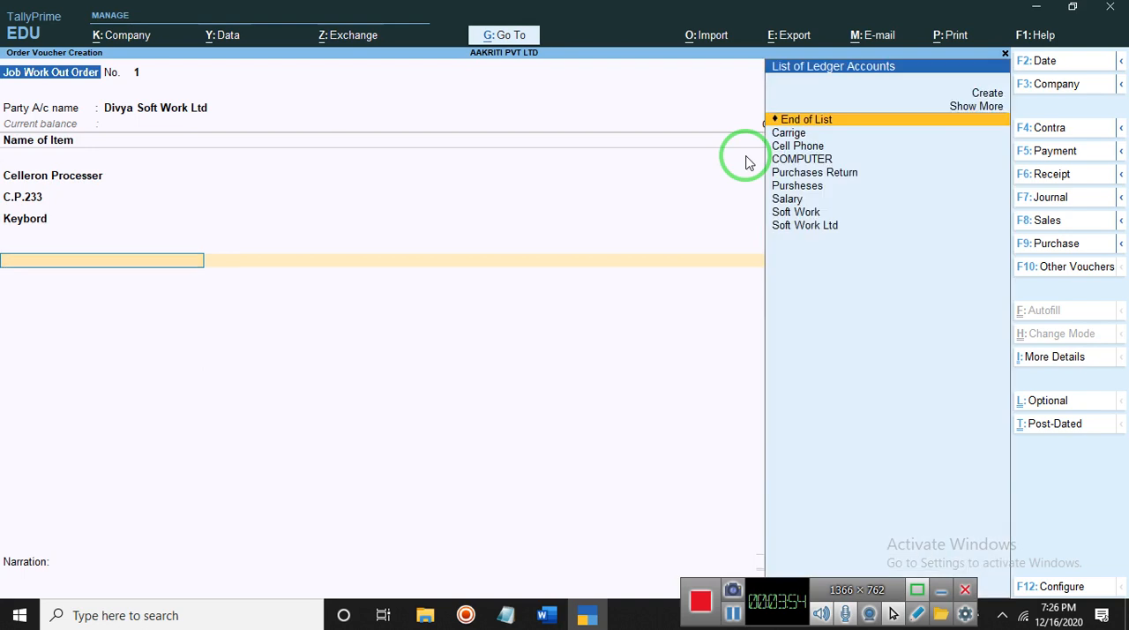
# - Skip the additional ledgers, enter the narration "goods out of divya sof work ltd", and save the Job Work Out Order voucher
pyautogui.press('Return')
pyautogui.press('Return')
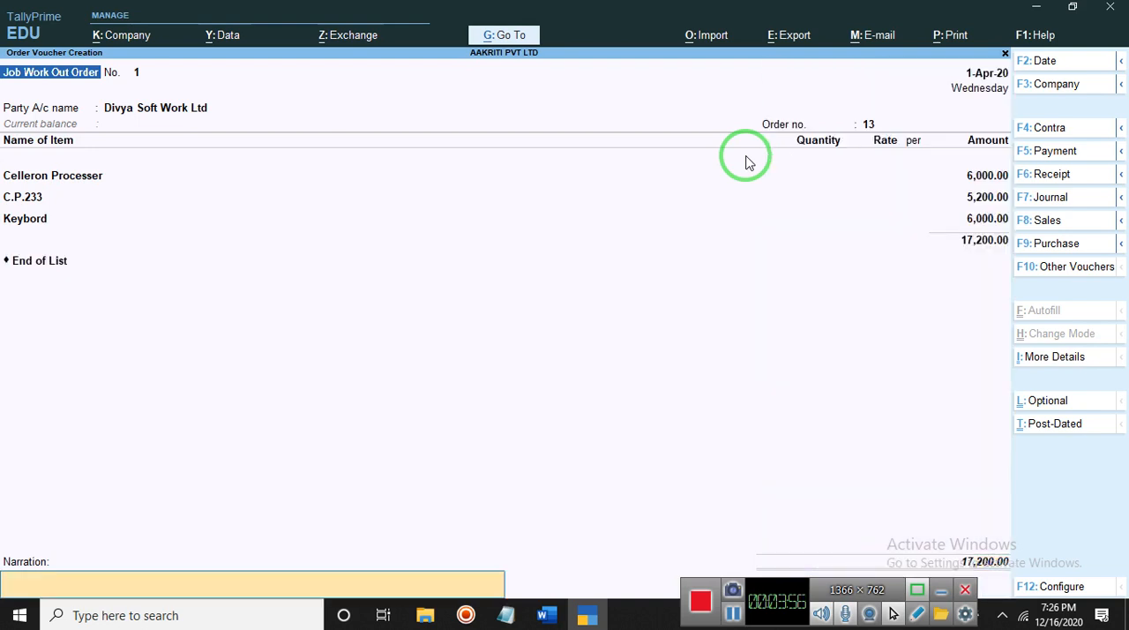
pyautogui.press('Return')
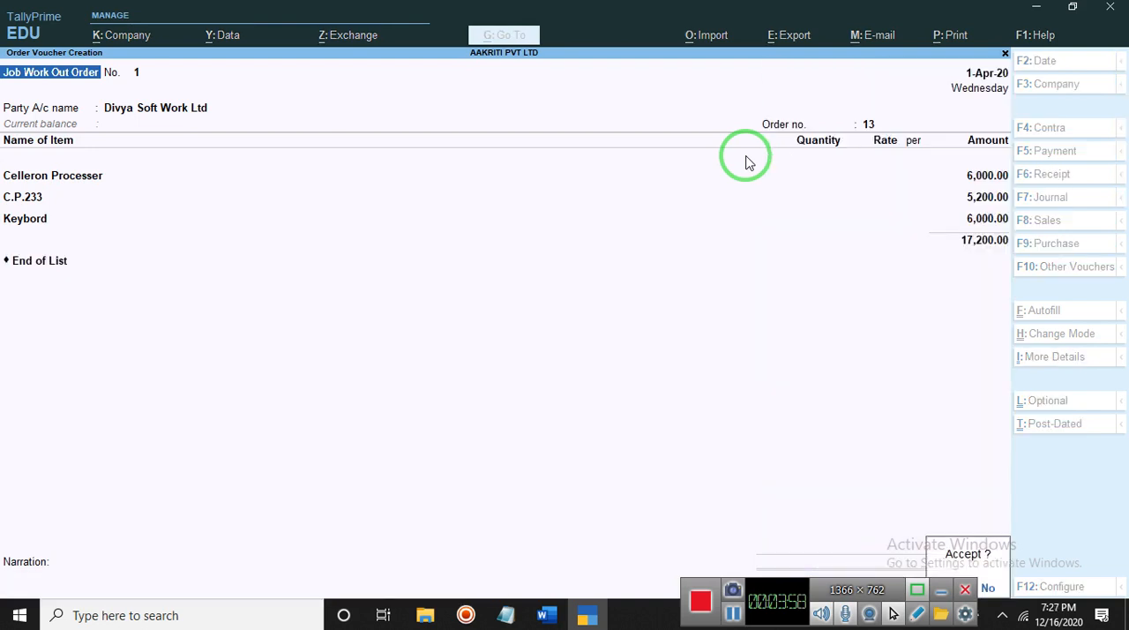
pyautogui.press('Escape')
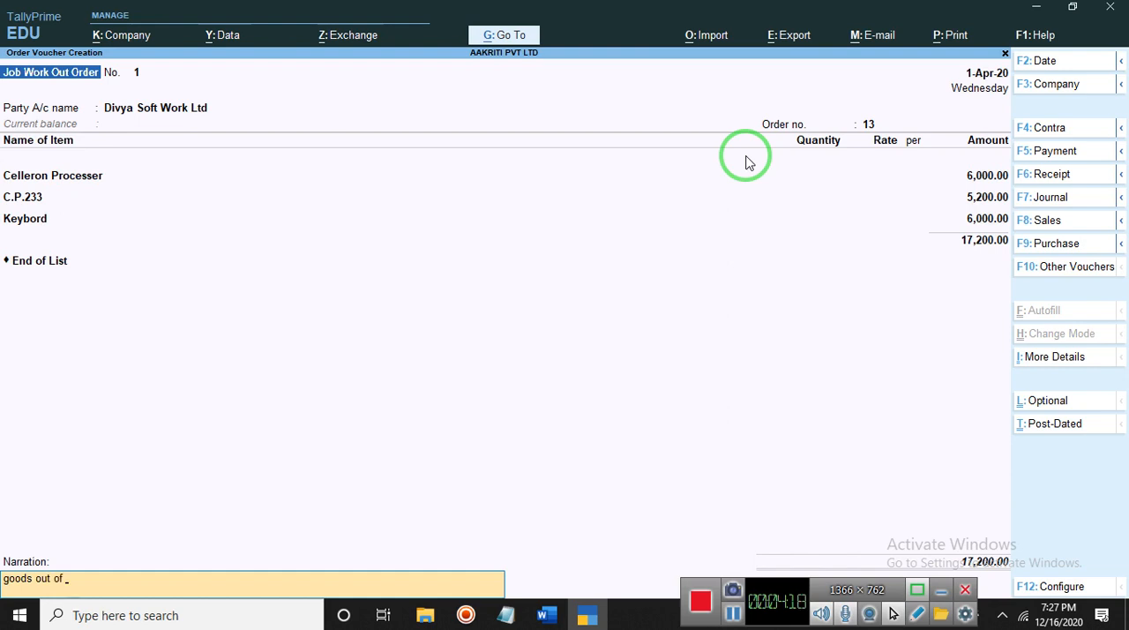
pyautogui.write('divya sof work ltd')
pyautogui.press('Return')
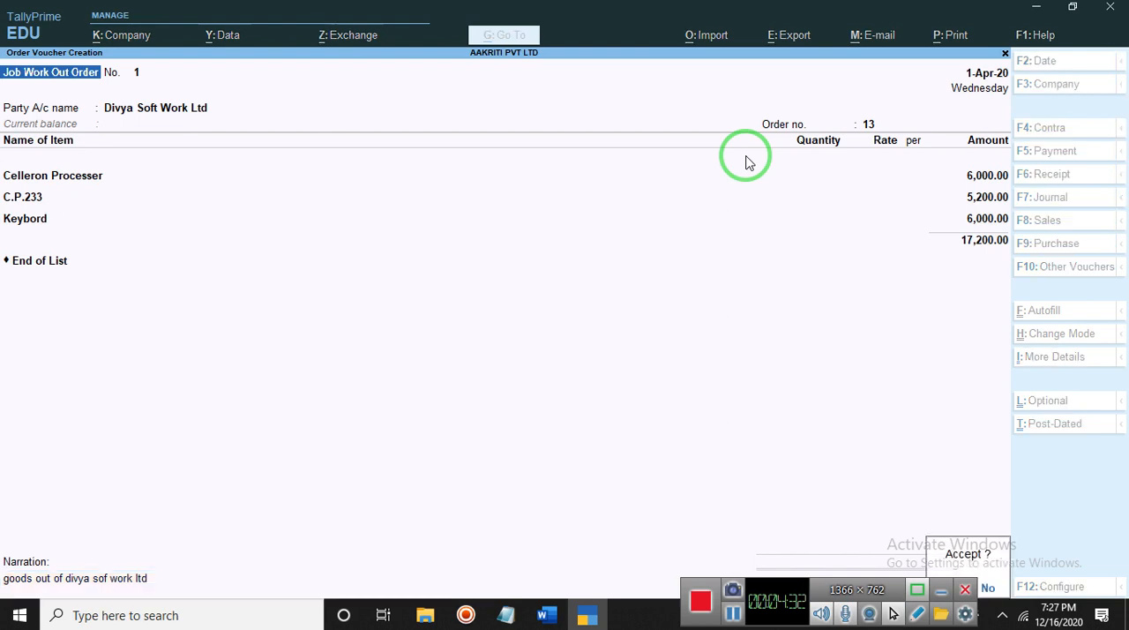
pyautogui.press('Return')
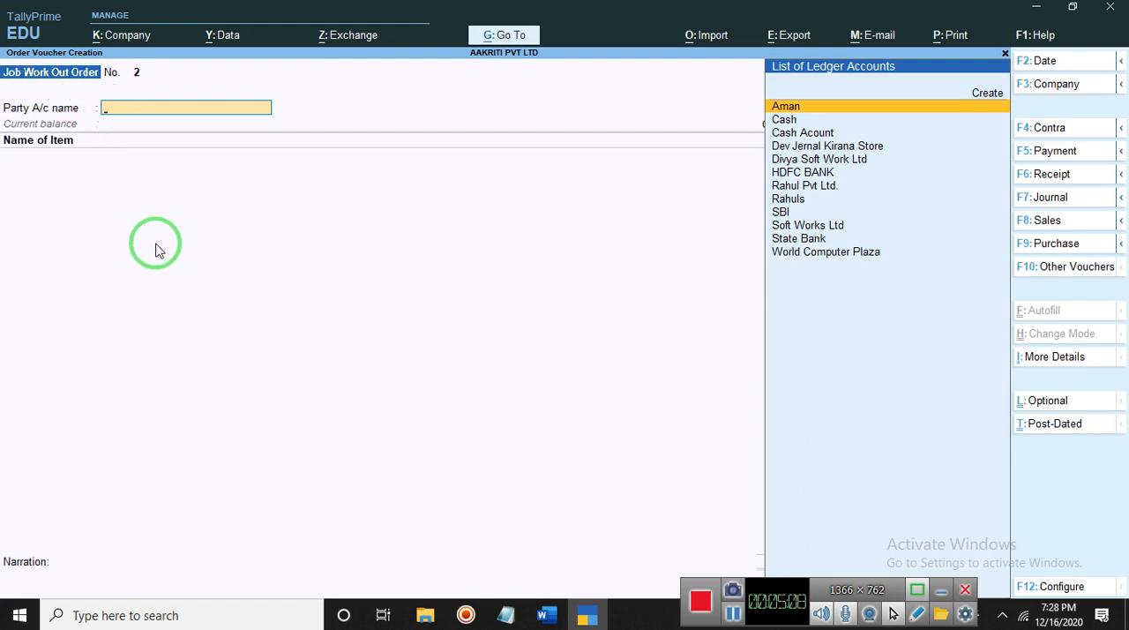
# - Leave voucher creation and open the Job Work In Orders register from the voucher reports
pyautogui.press('Escape')
pyautogui.press('y')
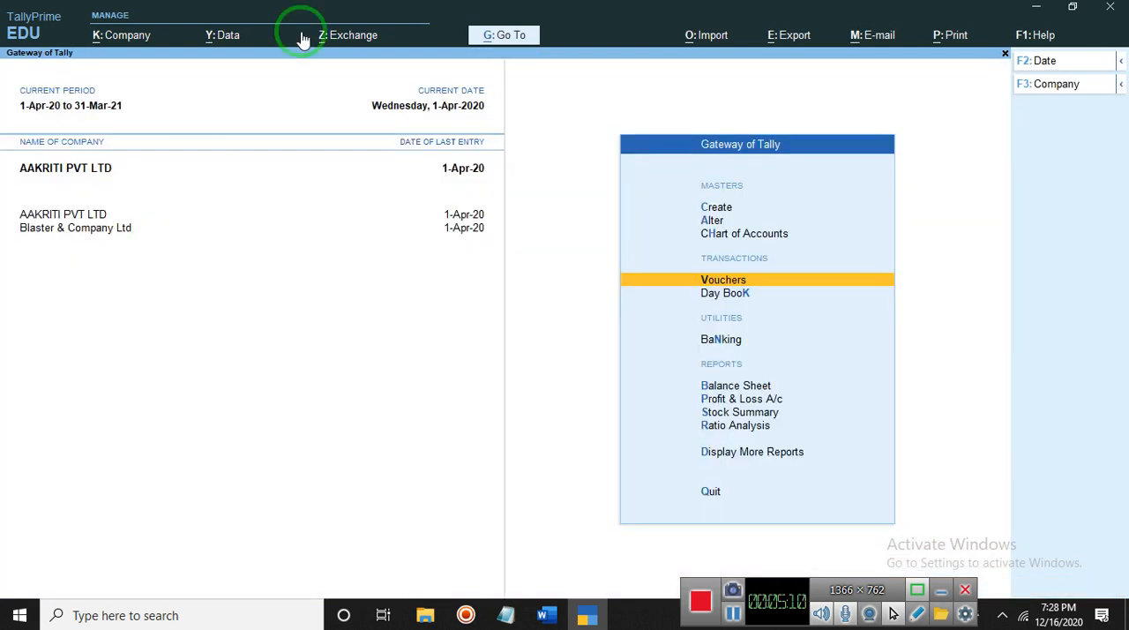
pyautogui.click(500, 37)
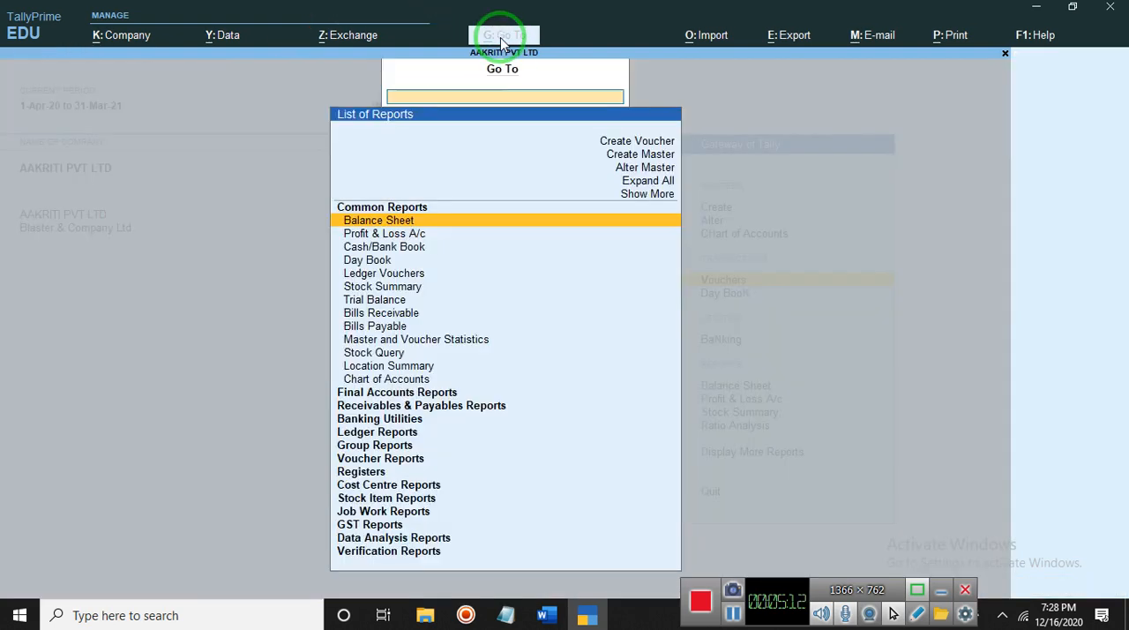
pyautogui.click(390, 461)
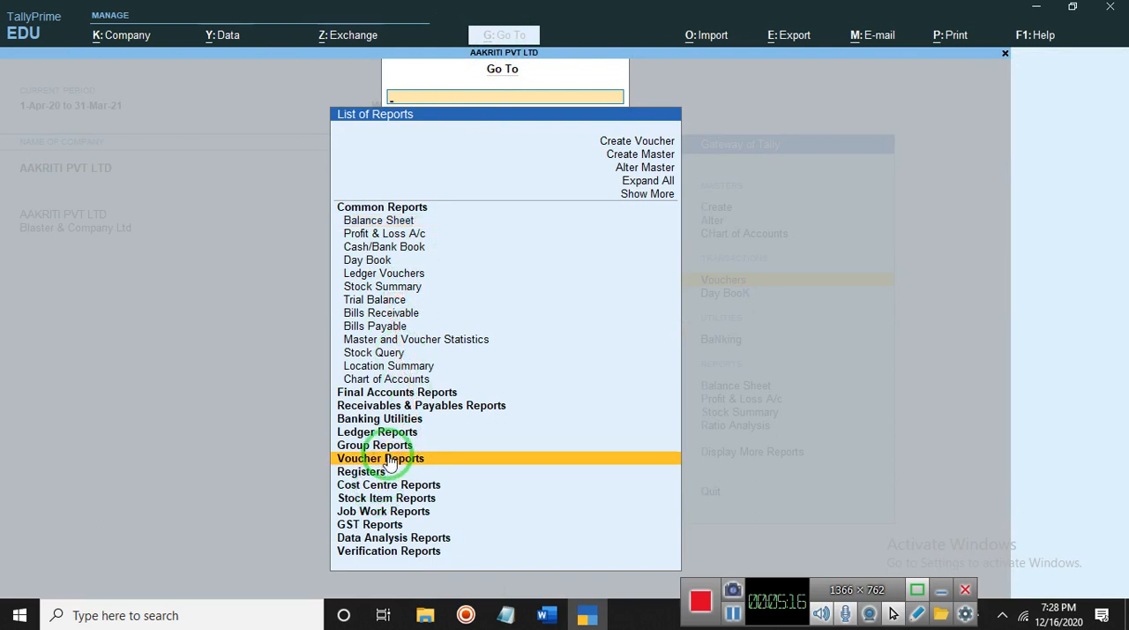
pyautogui.click(389, 458)
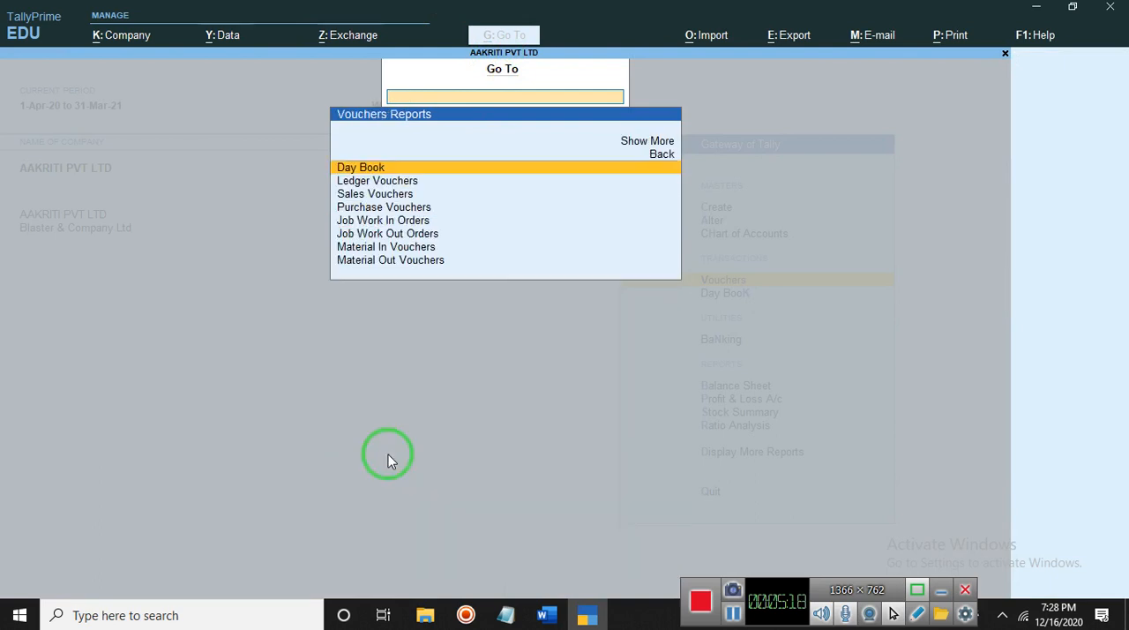
pyautogui.press('Down')
pyautogui.press('Down')
pyautogui.press('Down')
pyautogui.press('Down')
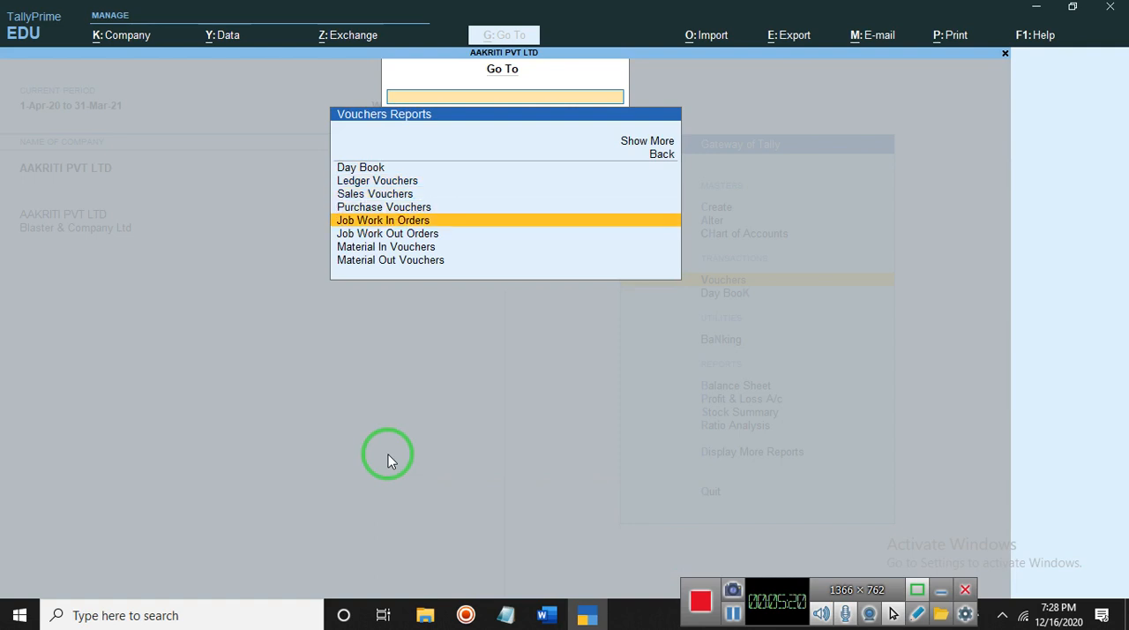
pyautogui.press('Return')
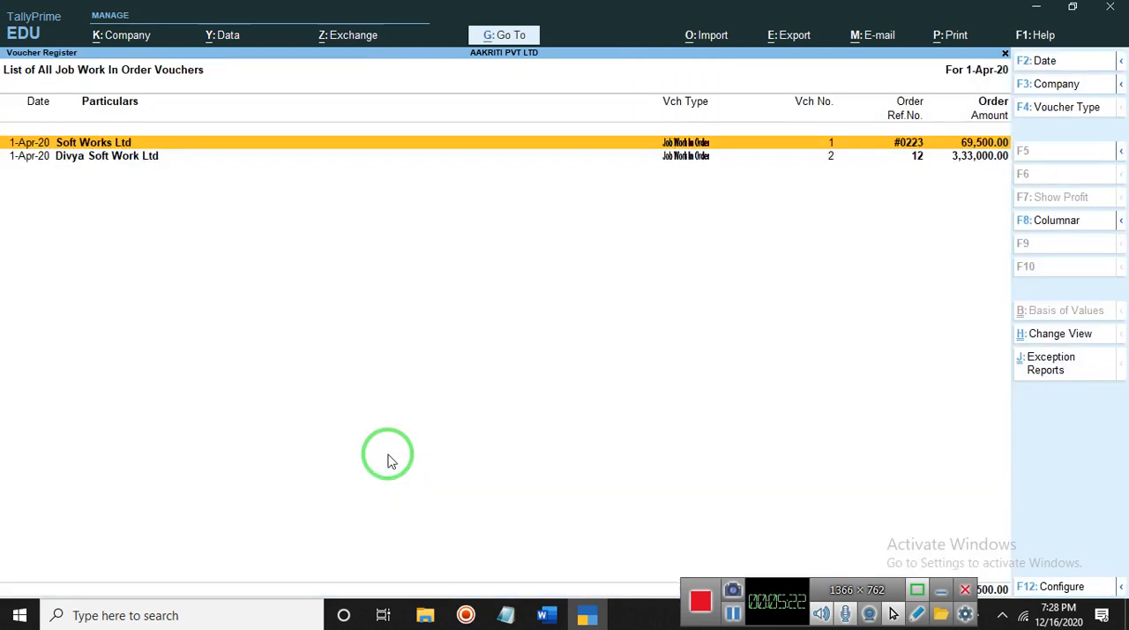
# - View the Soft Works Ltd job work in order, close it without changes, and return to the Gateway of Tally
pyautogui.press('Return')
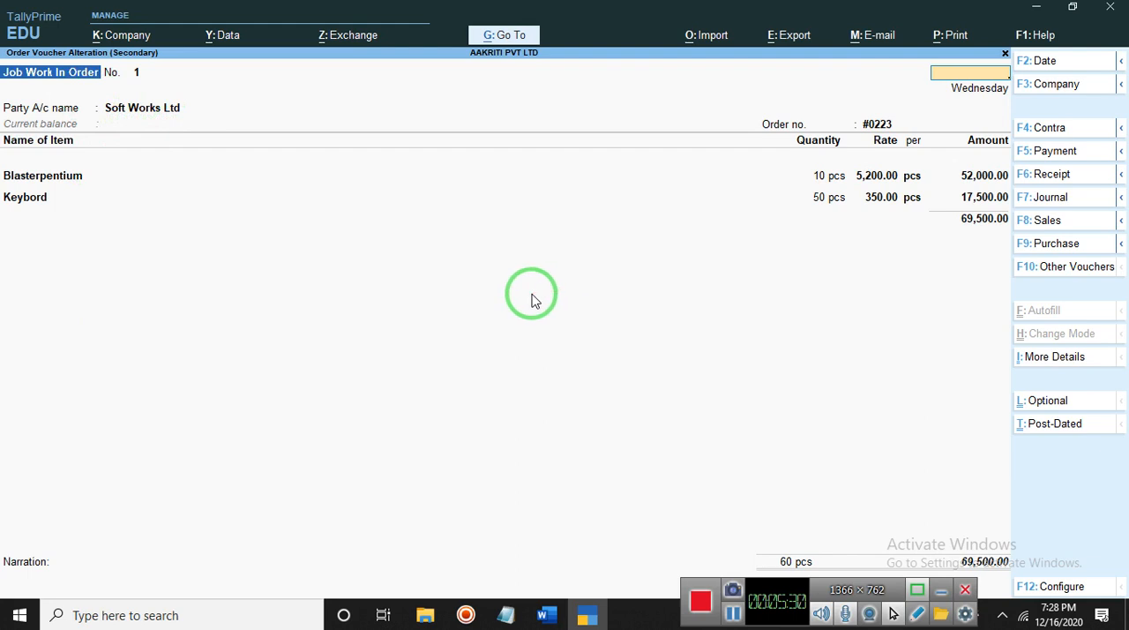
pyautogui.press('Escape')
pyautogui.press('Return')
pyautogui.press('Escape')
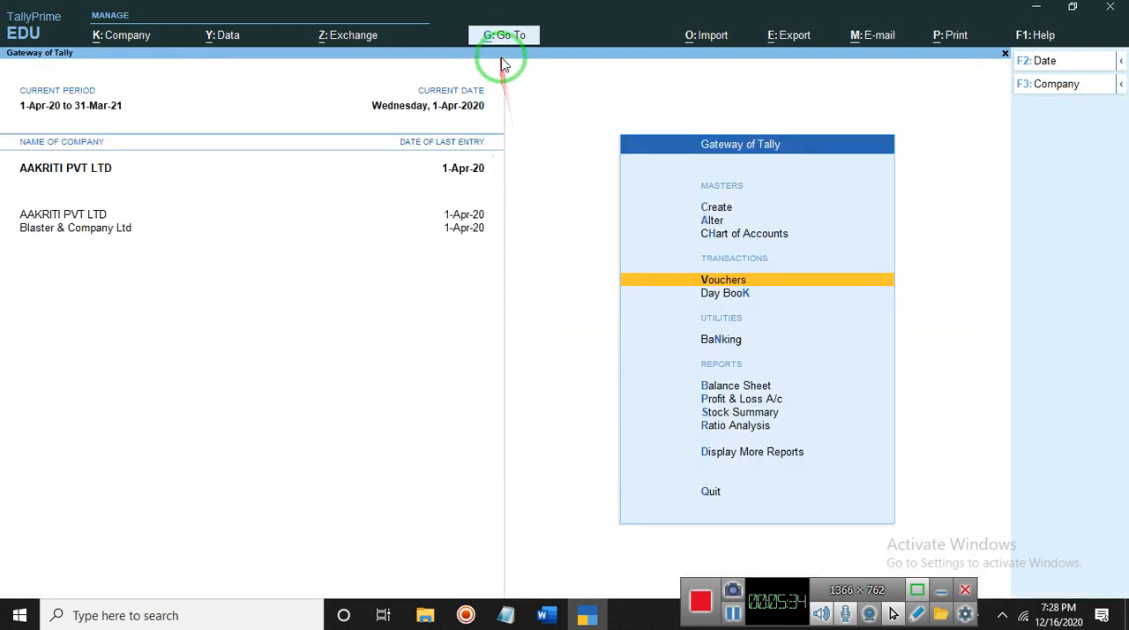
# - Reopen the voucher reports and display the list of all Job Work In Order vouchers
pyautogui.click(515, 37)
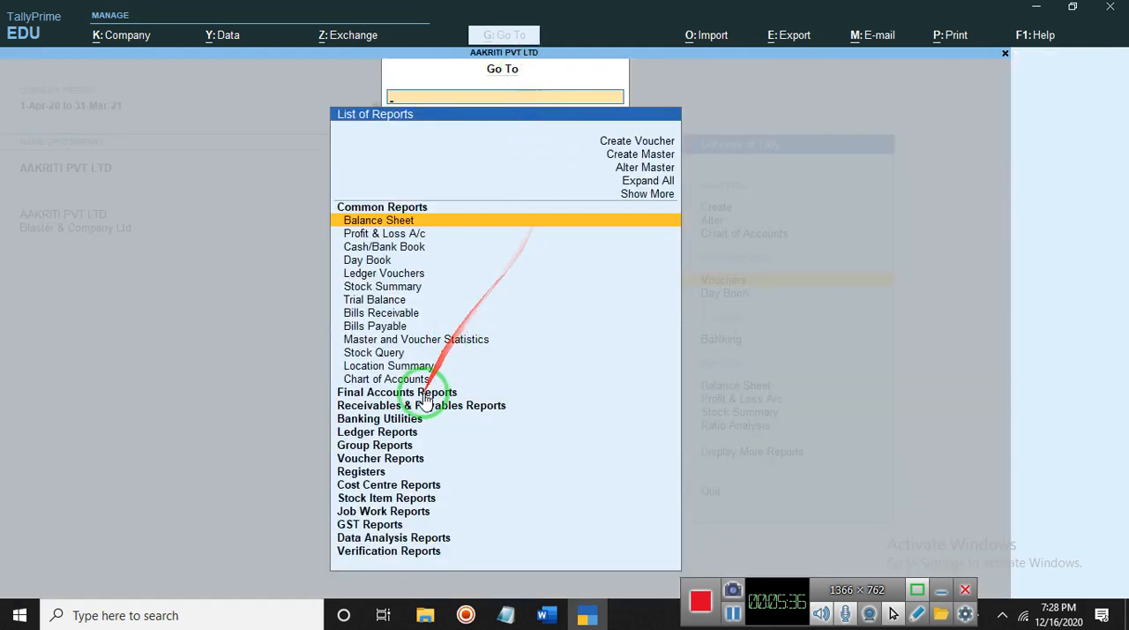
pyautogui.click(392, 461)
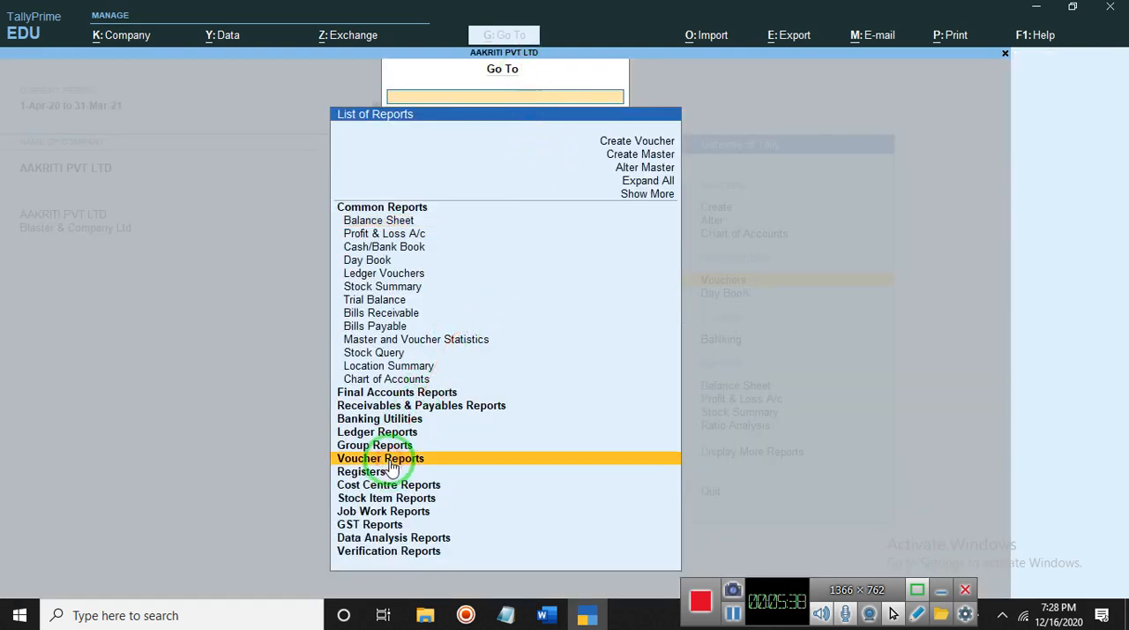
pyautogui.press('Down')
pyautogui.press('Down')
pyautogui.press('Down')
pyautogui.press('Down')
pyautogui.press('Down')
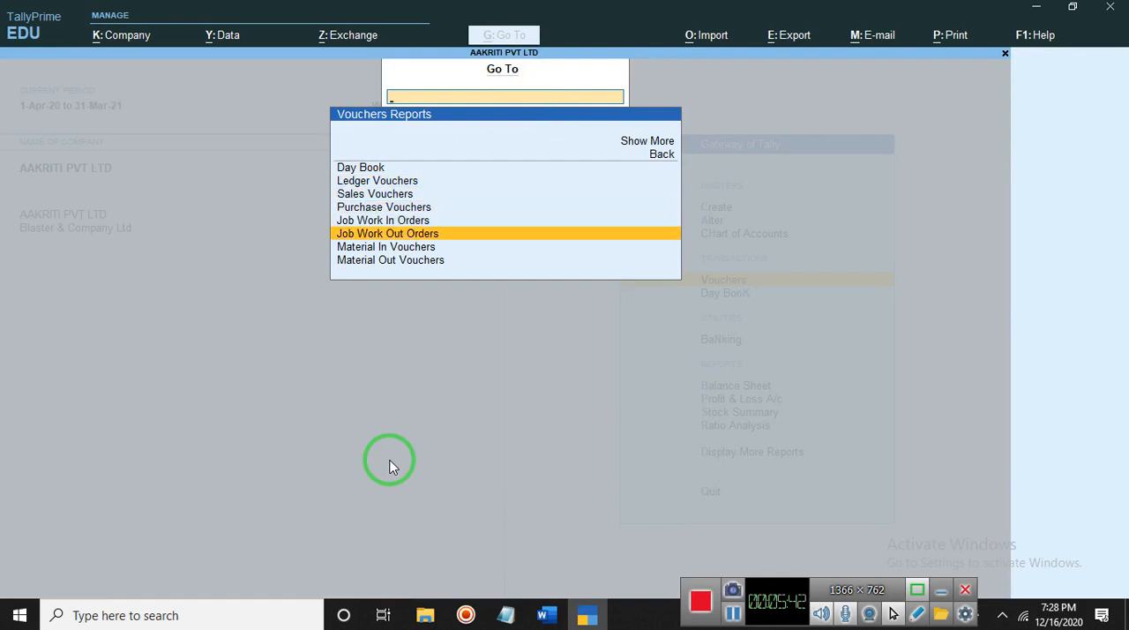
pyautogui.press('Up')
pyautogui.press('Return')
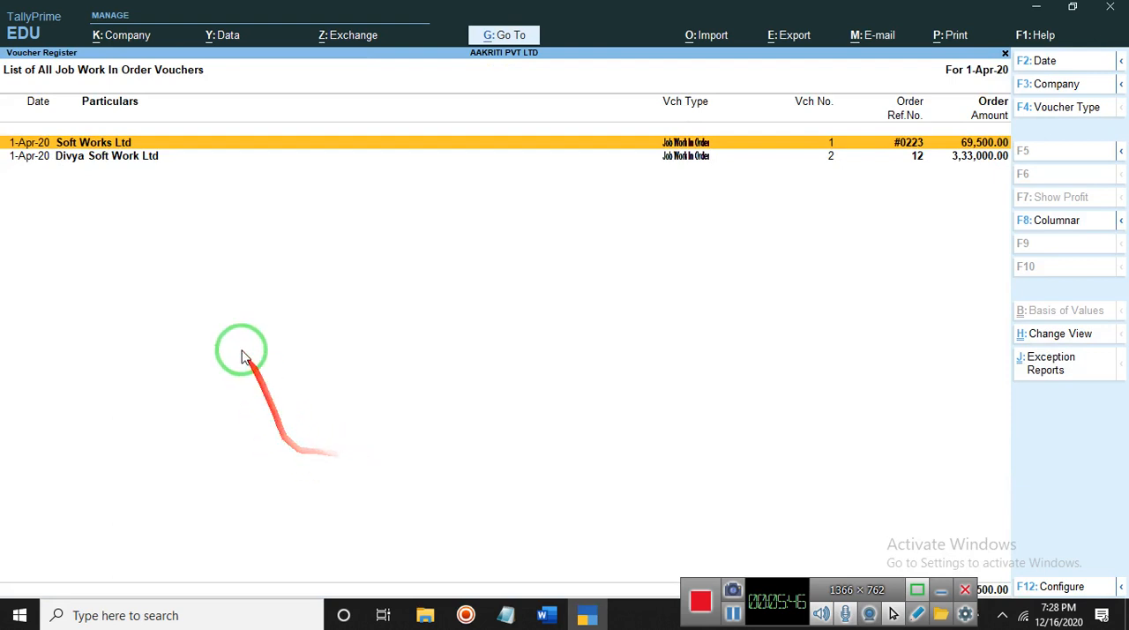
# - Open the Divya Soft Work Ltd job work in order, examine its items, quantities, rates and narration, and quit without saving
pyautogui.click(132, 168)
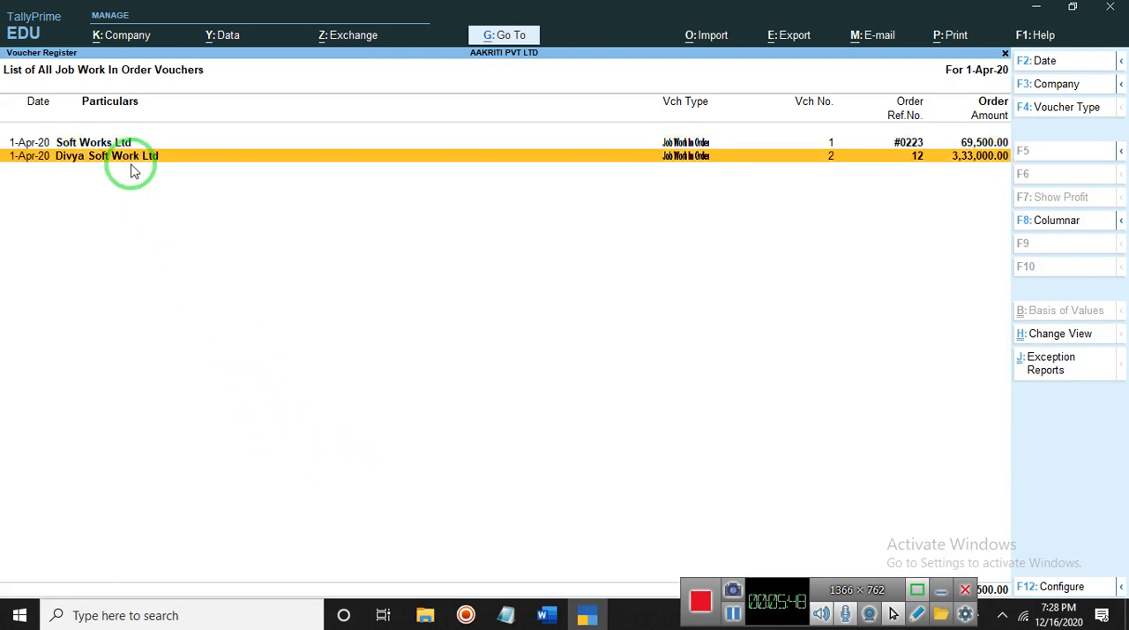
pyautogui.press('Return')
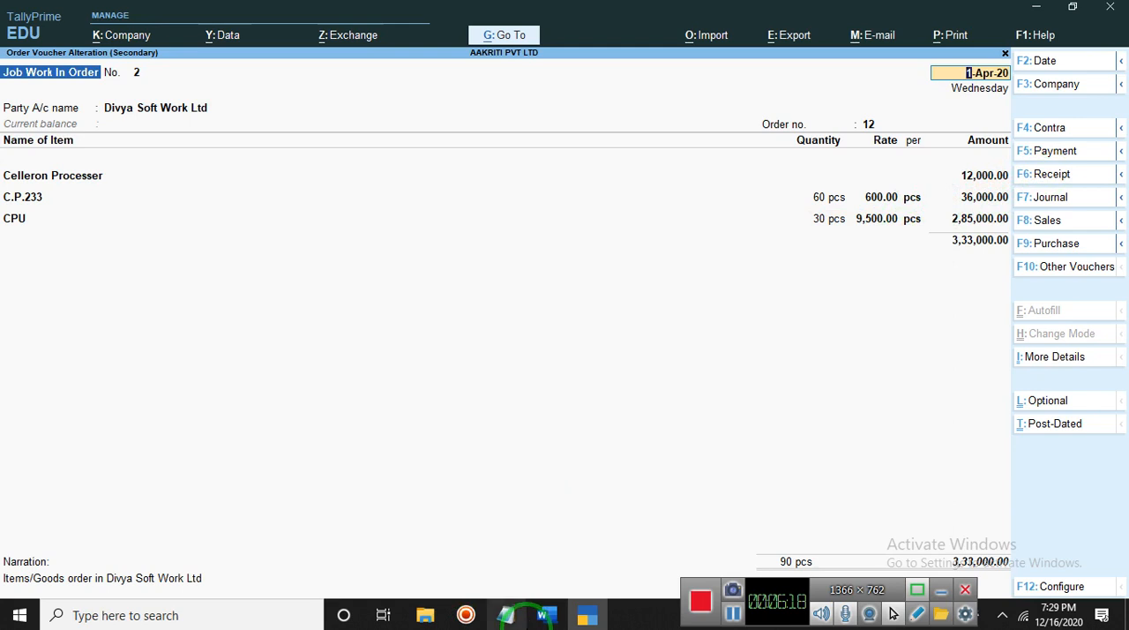
pyautogui.click(741, 622)
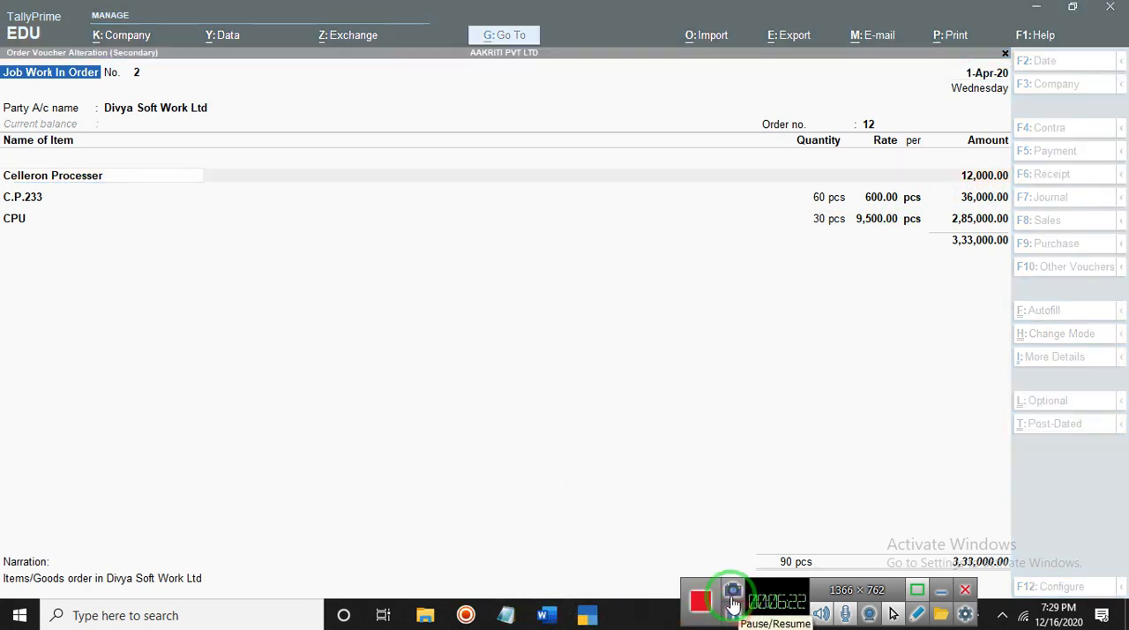
pyautogui.click(580, 466)
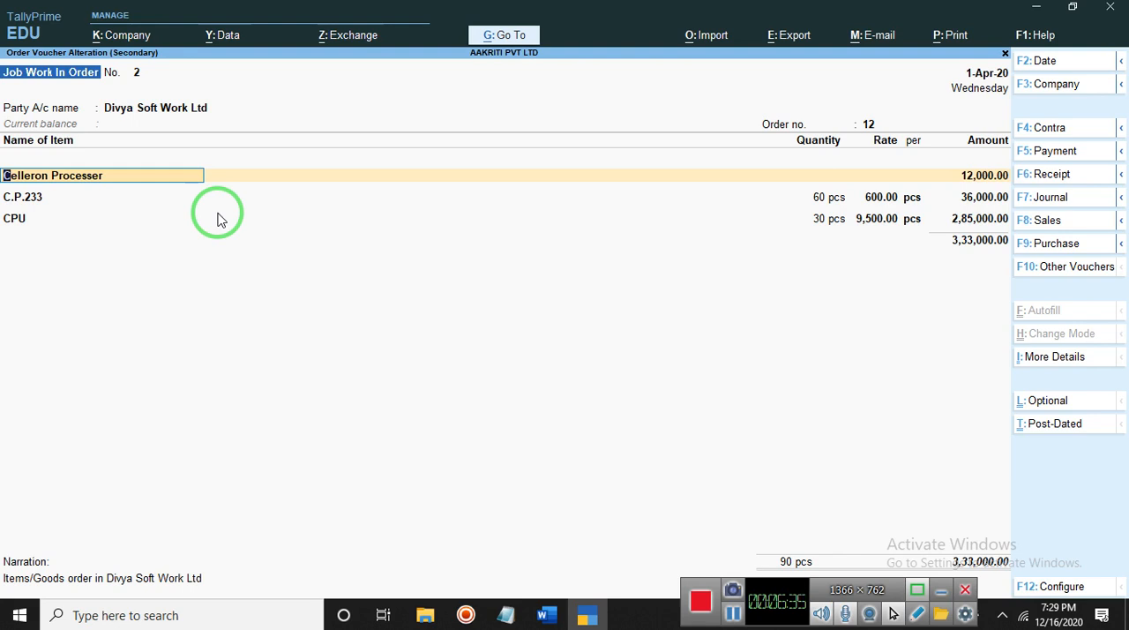
pyautogui.moveTo(219, 218)
pyautogui.mouseDown()
pyautogui.moveTo(875, 244)
pyautogui.moveTo(802, 185)
pyautogui.mouseUp()
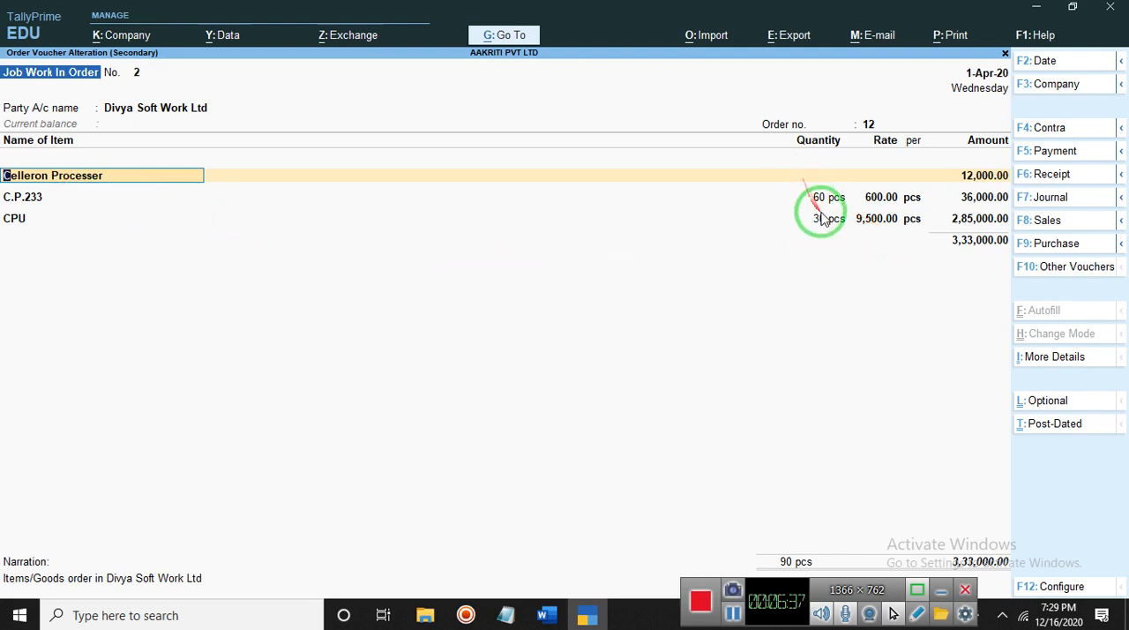
pyautogui.moveTo(835, 221)
pyautogui.mouseDown()
pyautogui.moveTo(889, 212)
pyautogui.moveTo(899, 232)
pyautogui.moveTo(977, 186)
pyautogui.moveTo(982, 256)
pyautogui.moveTo(965, 254)
pyautogui.moveTo(1003, 518)
pyautogui.moveTo(834, 544)
pyautogui.moveTo(268, 429)
pyautogui.moveTo(17, 600)
pyautogui.moveTo(57, 610)
pyautogui.moveTo(205, 586)
pyautogui.moveTo(219, 484)
pyautogui.mouseUp()
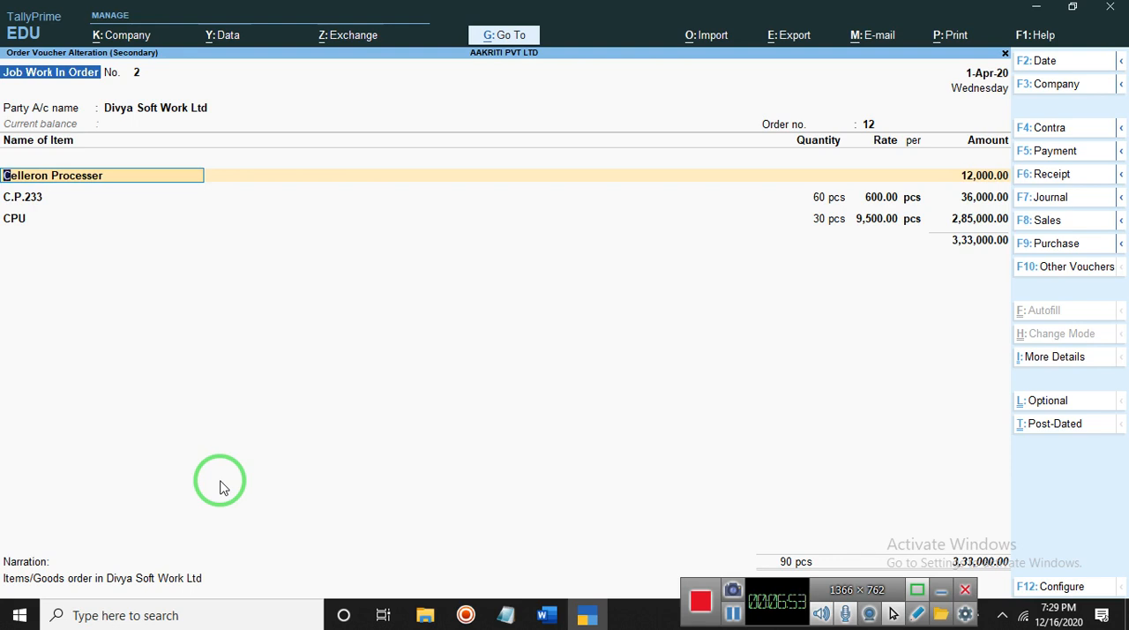
pyautogui.press('BackSpace')
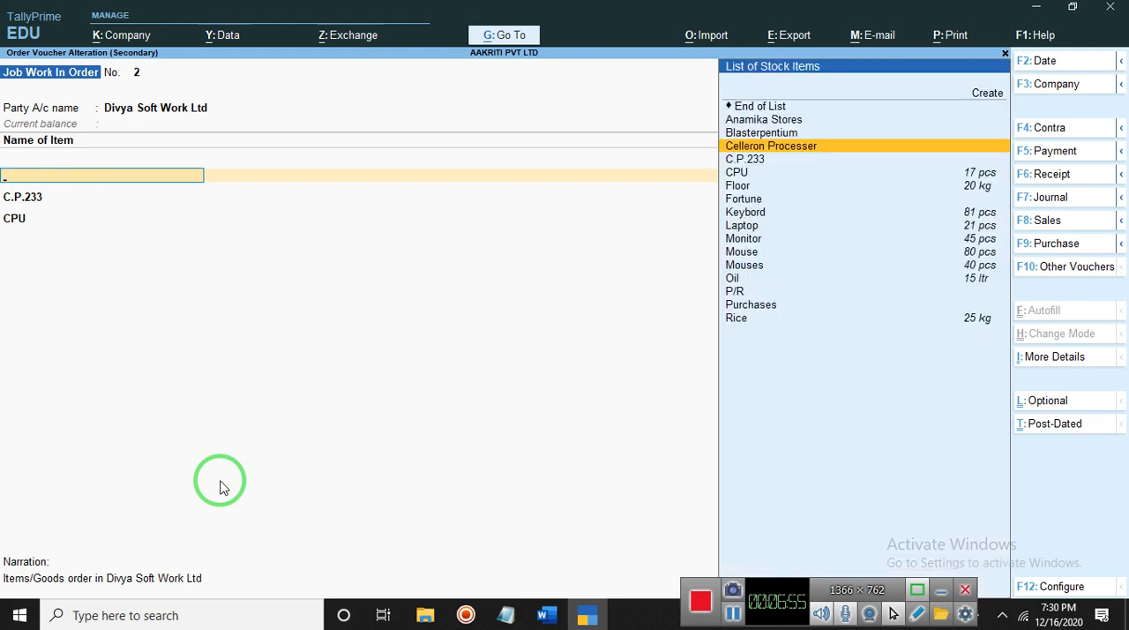
pyautogui.press('Escape')
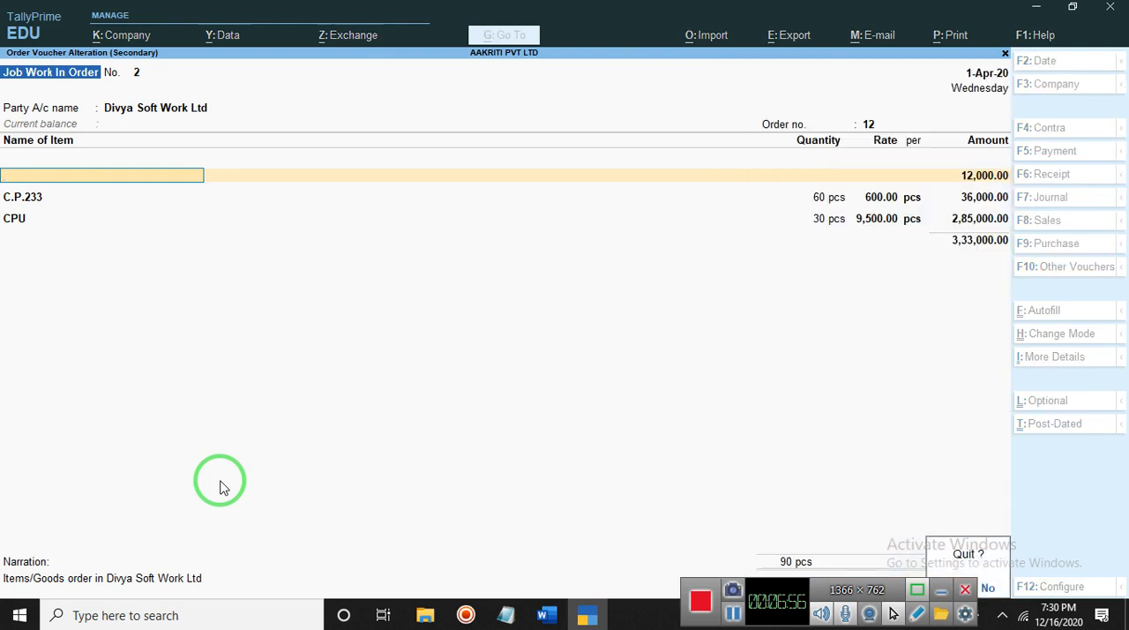
pyautogui.press('y')
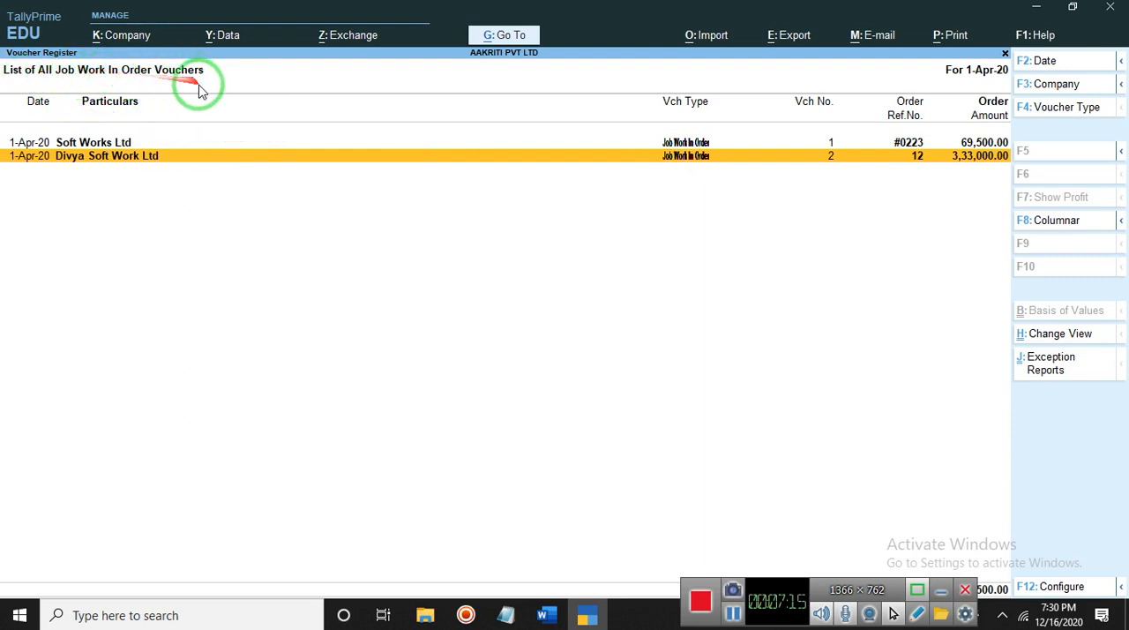
# - Expand the account and narration details of the Divya Soft Work Ltd and Soft Works Ltd orders in the Job Work In Order list
pyautogui.click(174, 149)
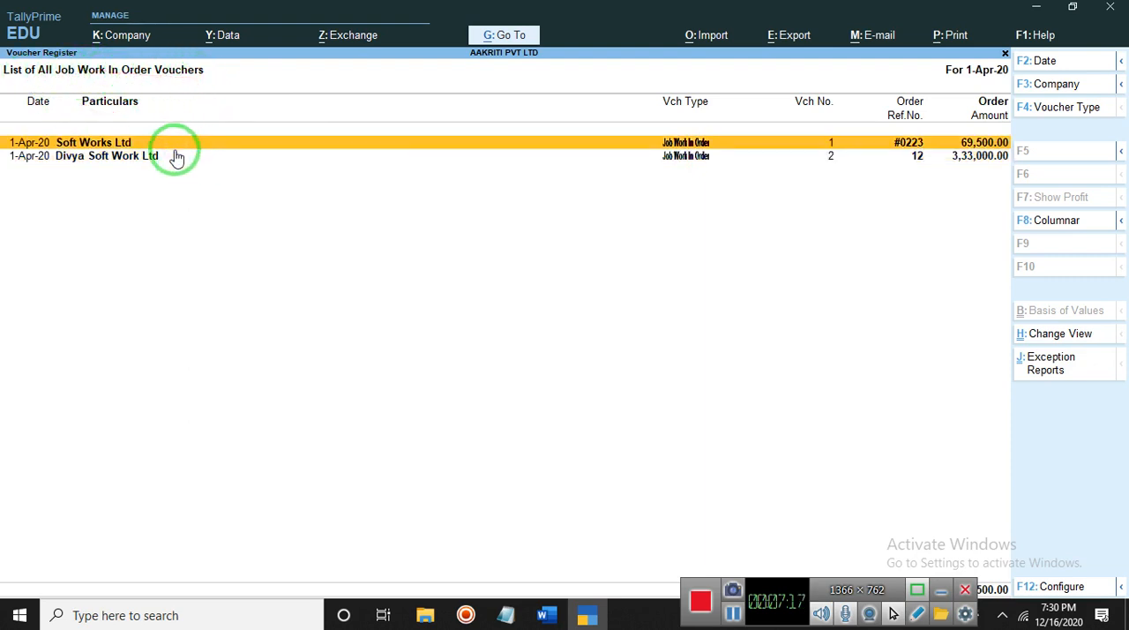
pyautogui.click(177, 157)
pyautogui.click(176, 157)
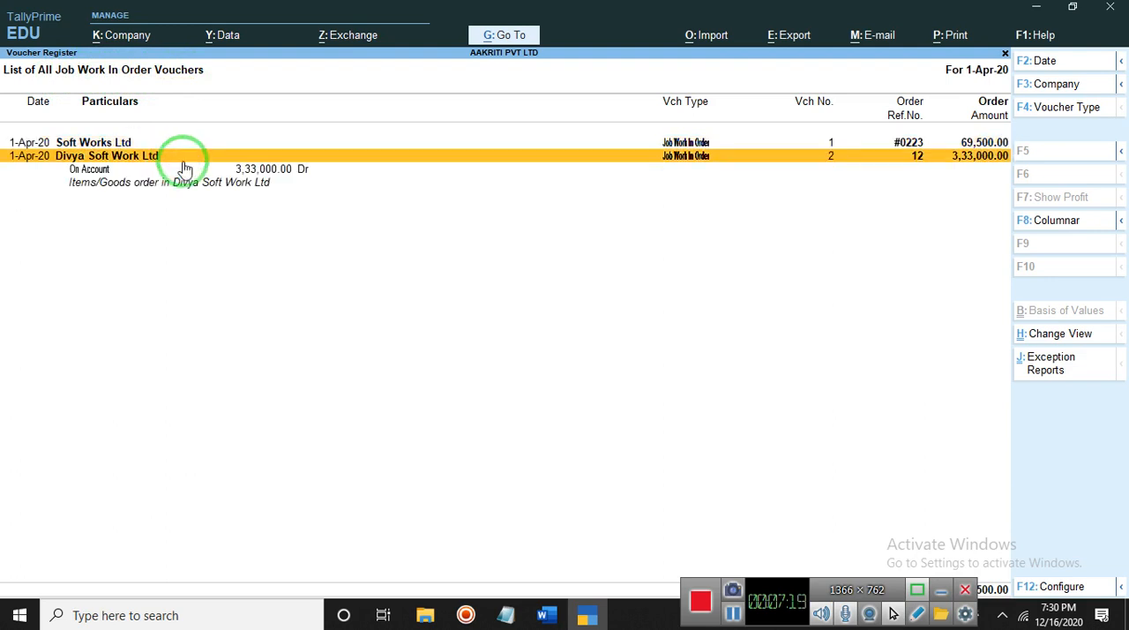
pyautogui.click(195, 187)
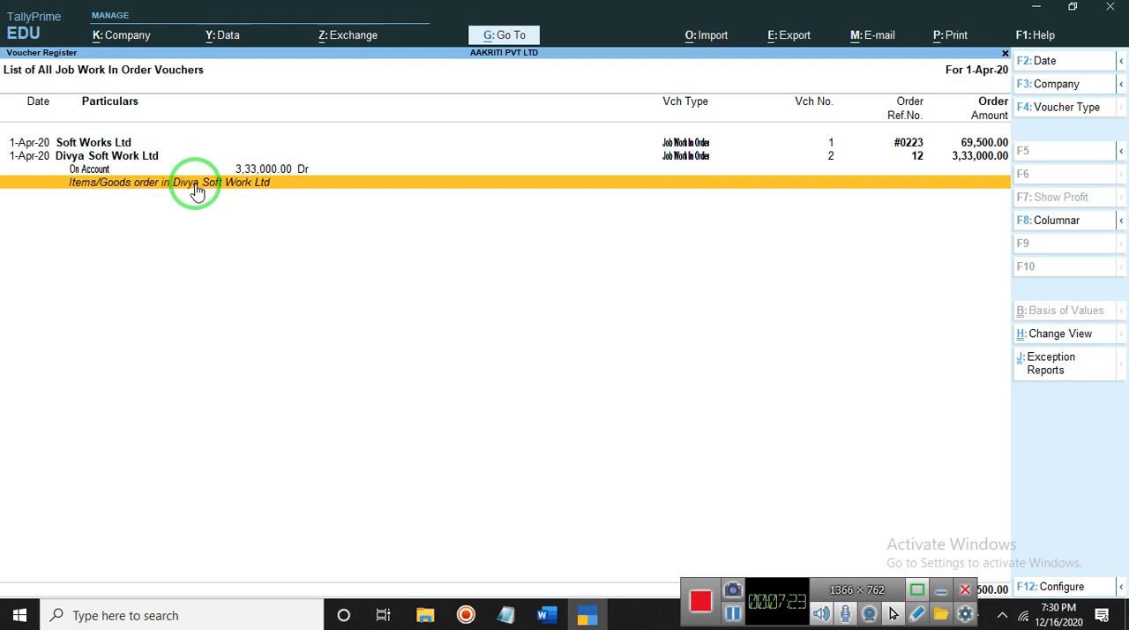
pyautogui.click(124, 147)
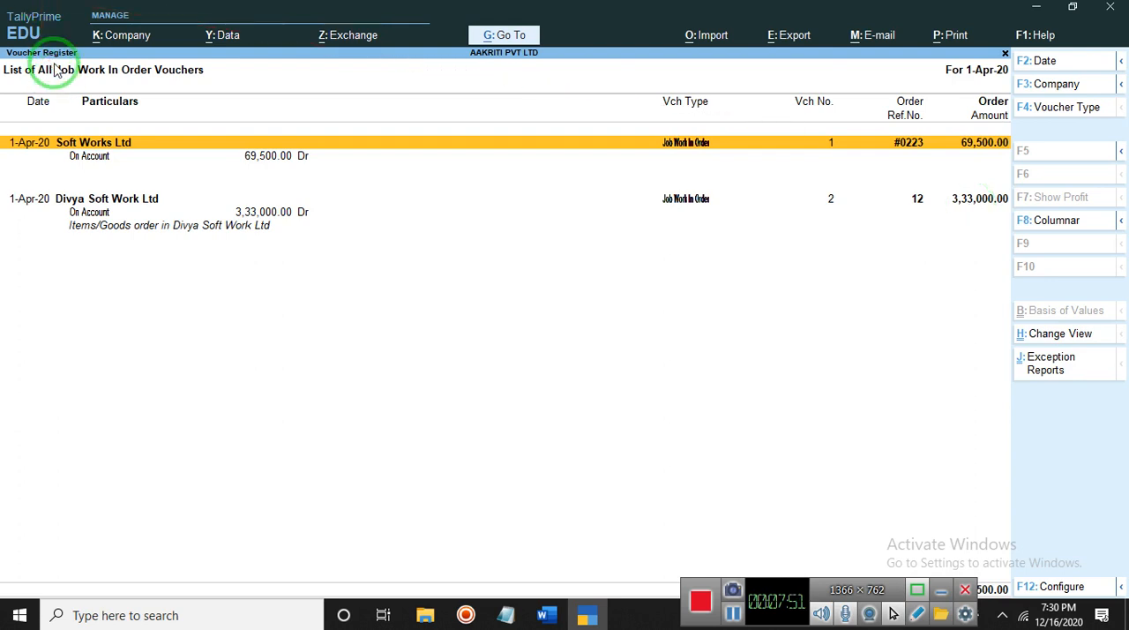
# - Leave the register, open the Day Book, view the Soft Works Ltd job work in order and quit it without saving
pyautogui.press('Escape')
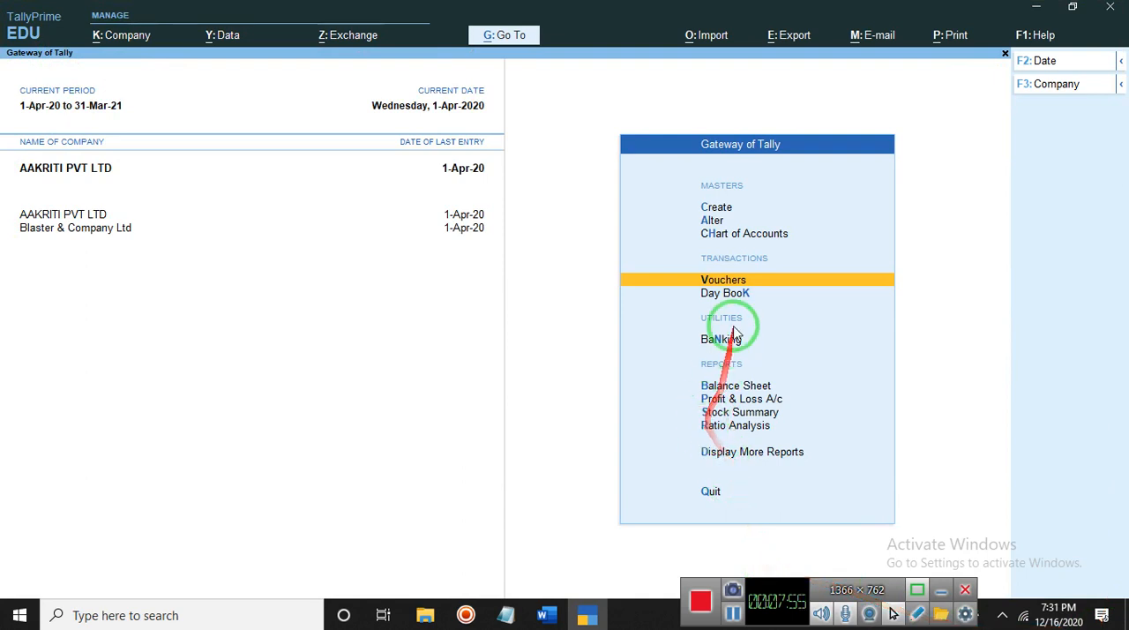
pyautogui.click(741, 294)
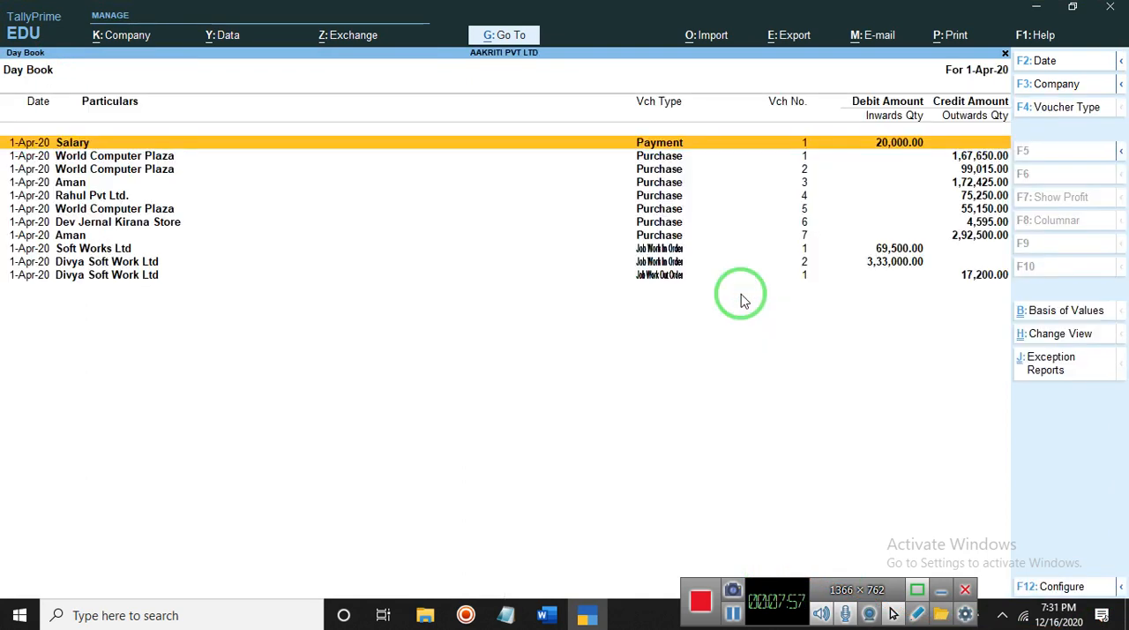
pyautogui.click(123, 249)
pyautogui.click(124, 249)
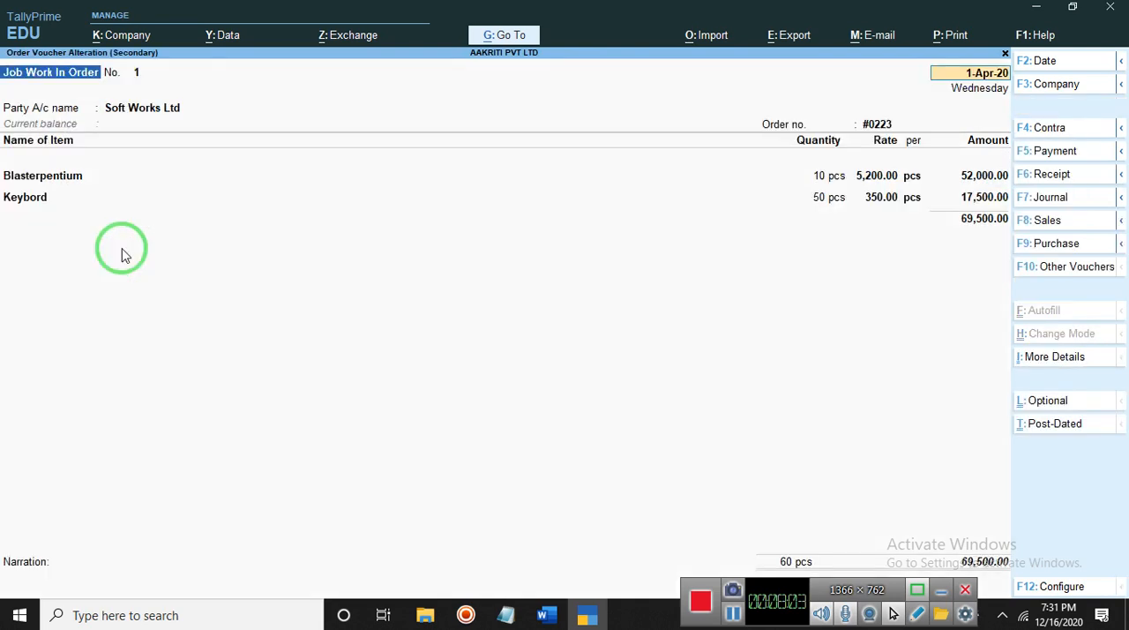
pyautogui.press('Escape')
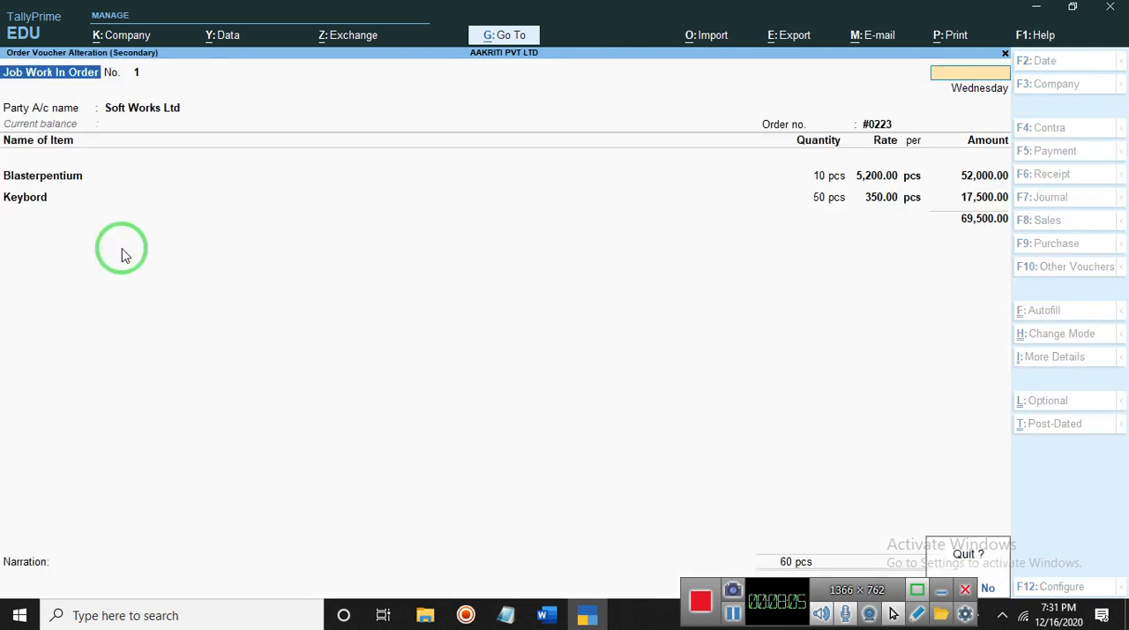
pyautogui.press('y')
# - View the Divya Soft Work Ltd job work in order from the Day Book and quit it without saving
pyautogui.click(496, 257)
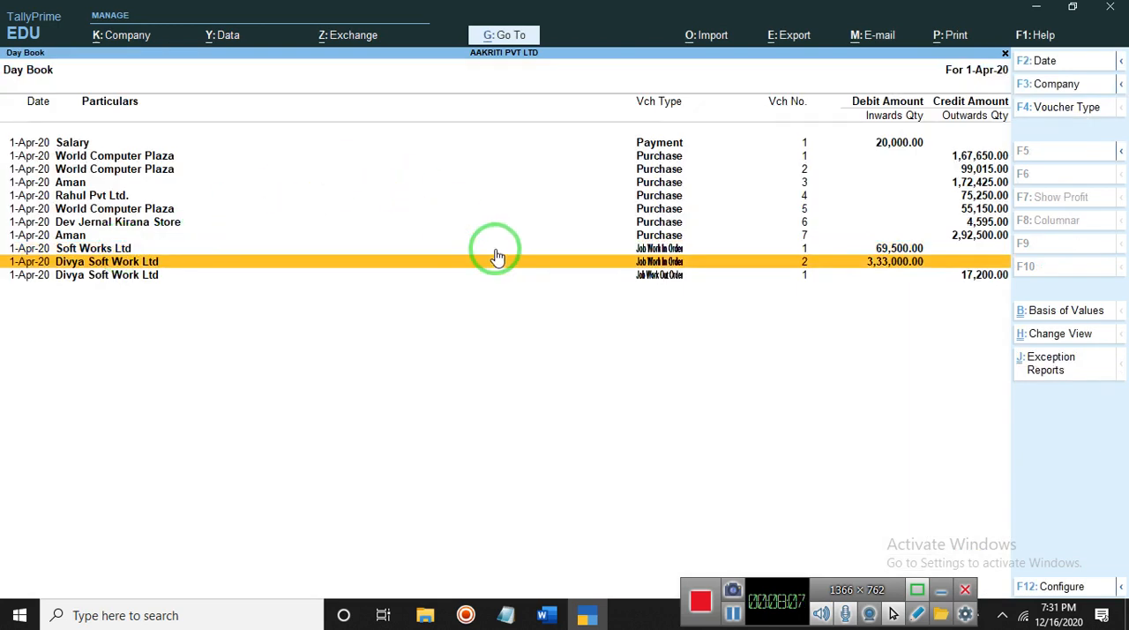
pyautogui.click(497, 257)
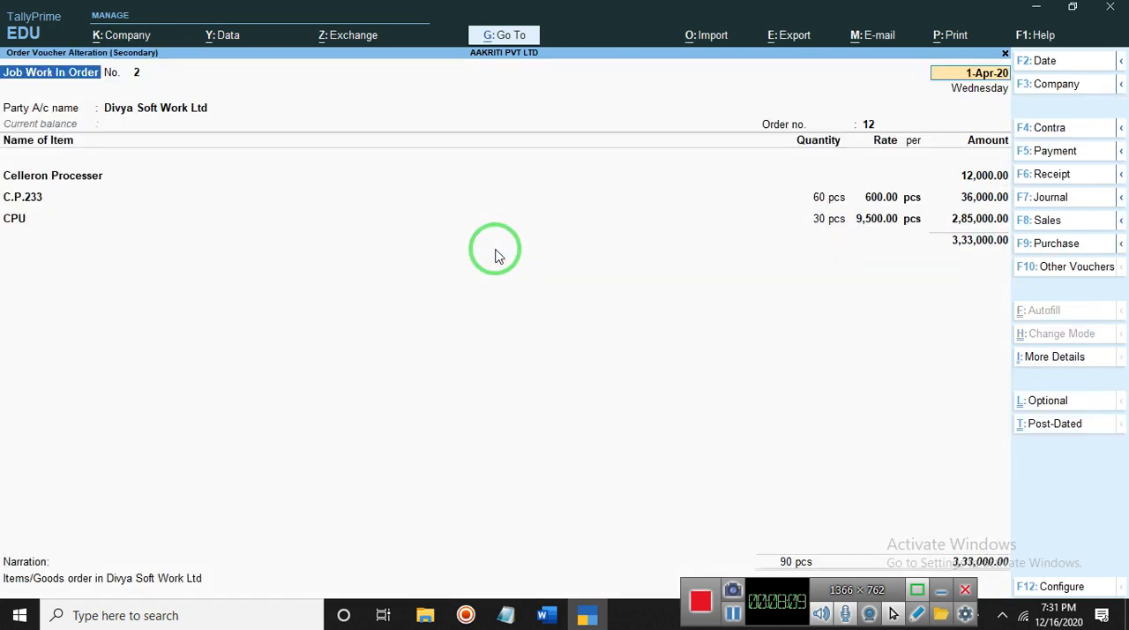
pyautogui.press('Escape')
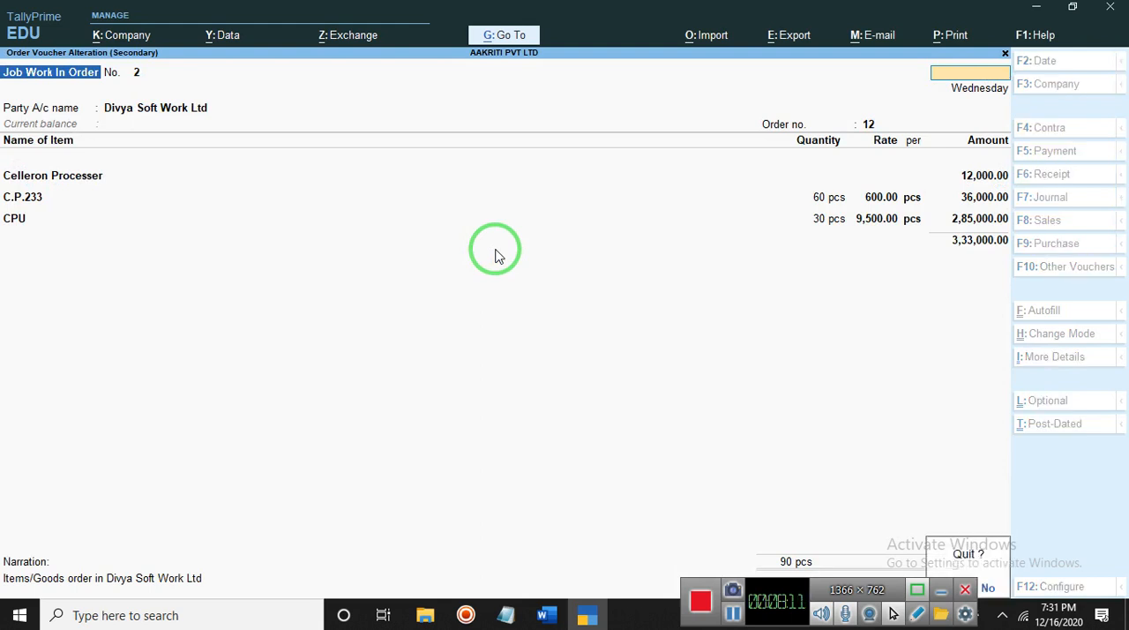
pyautogui.press('y')
# - View the Divya Soft Work Ltd job work out order, close it without saving, and return to the Gateway of Tally
pyautogui.press('Down')
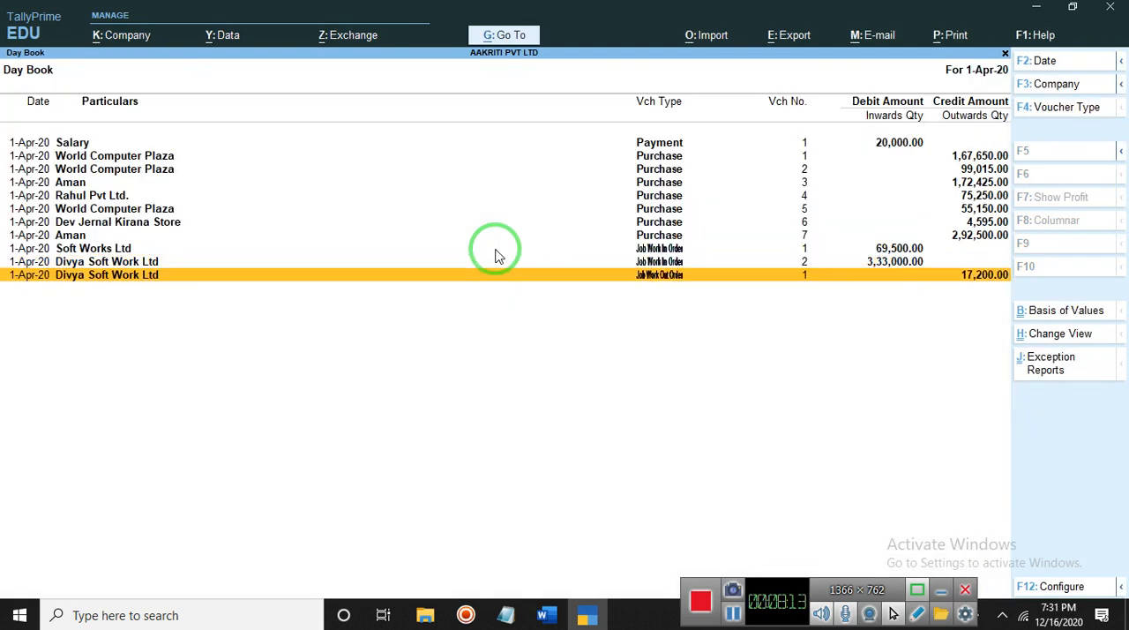
pyautogui.press('Return')
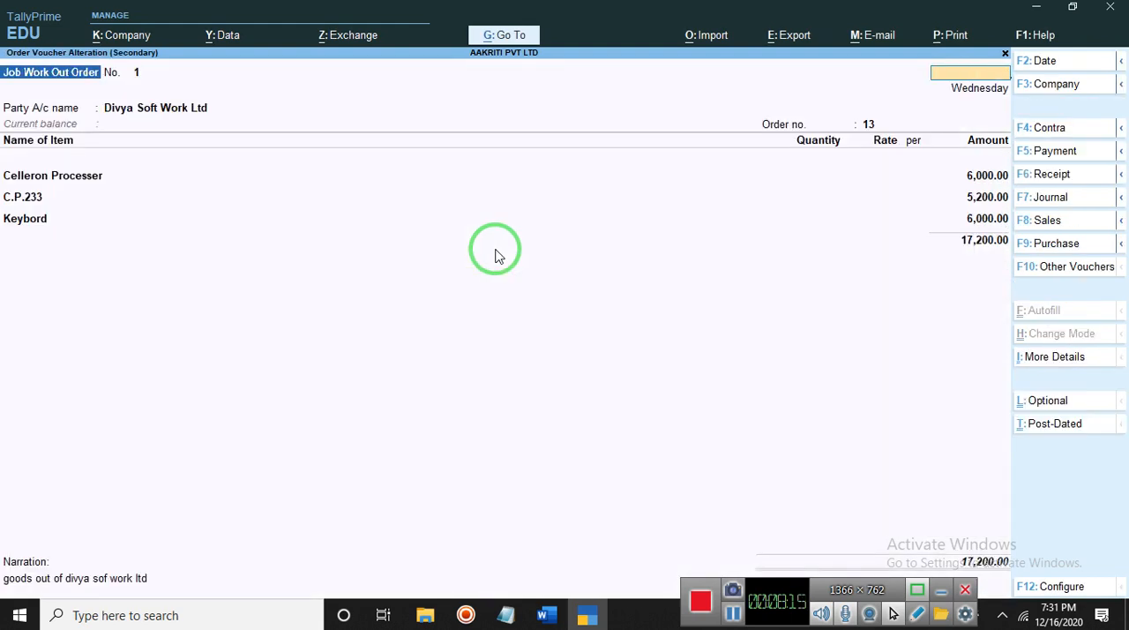
pyautogui.press('Escape')
pyautogui.press('y')
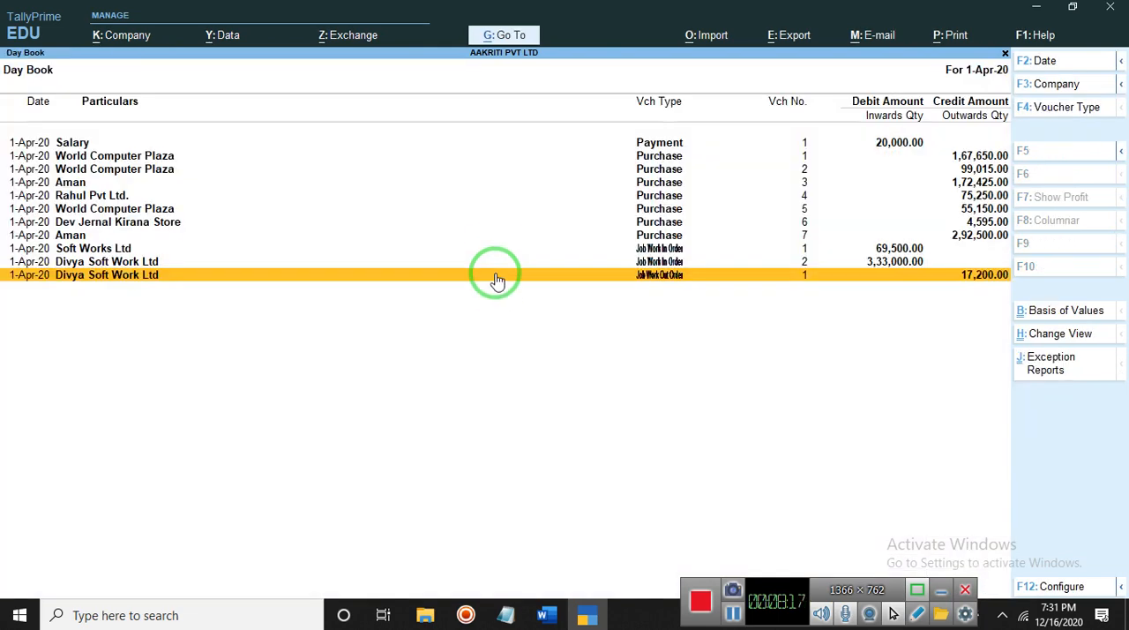
pyautogui.press('Escape')
pyautogui.press('Escape')
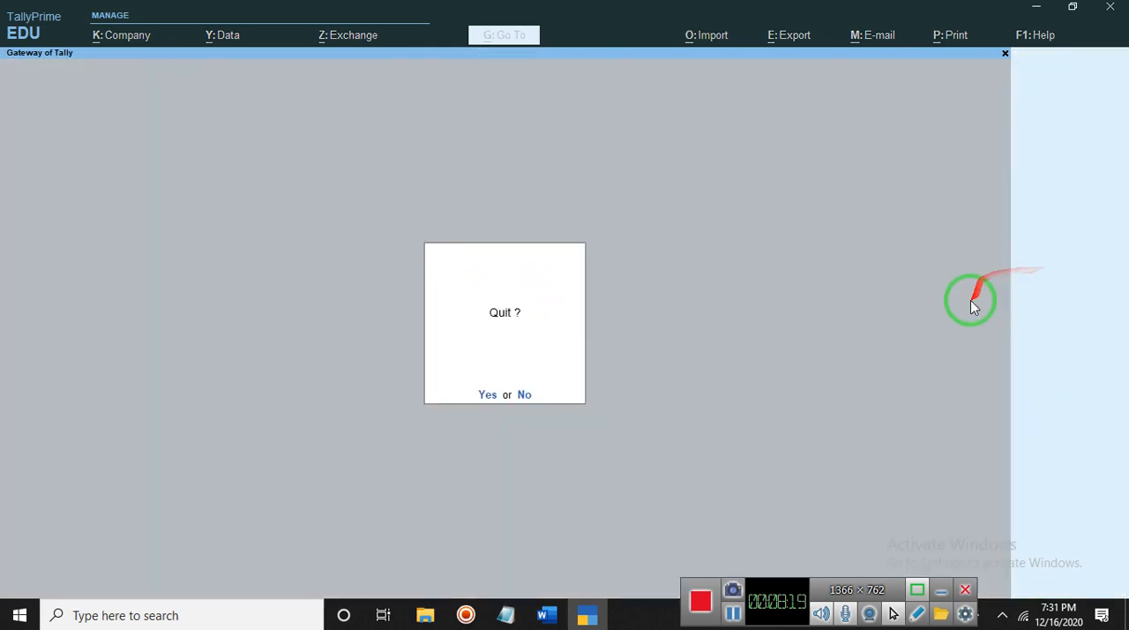
pyautogui.press('n')
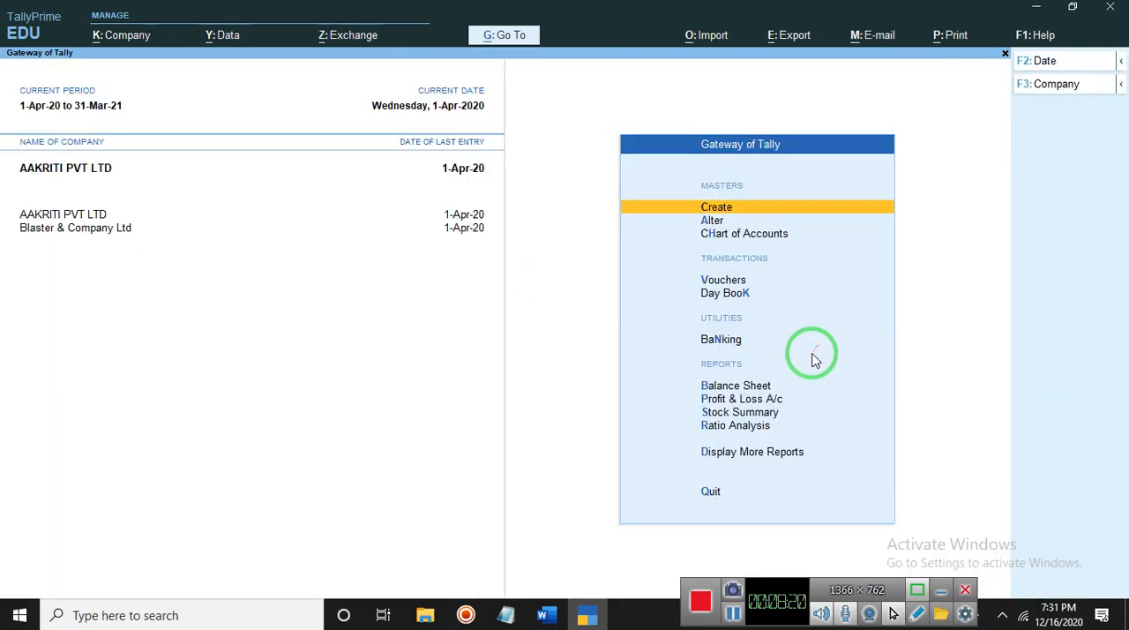
# - Start a new voucher and change its voucher type to Material In
pyautogui.click(716, 284)
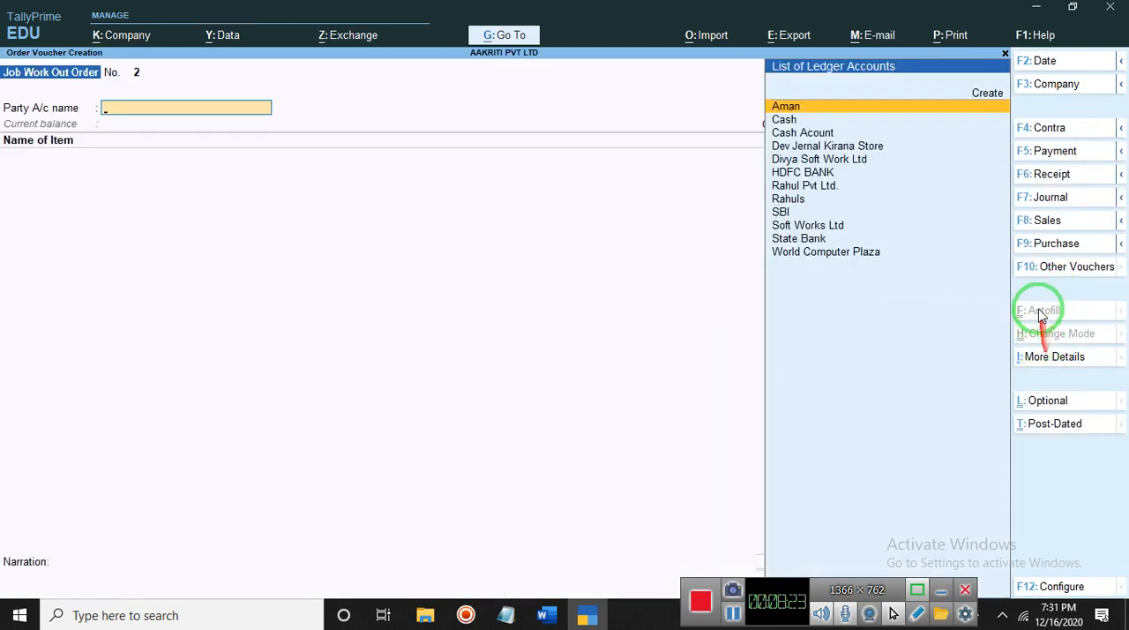
pyautogui.click(1040, 269)
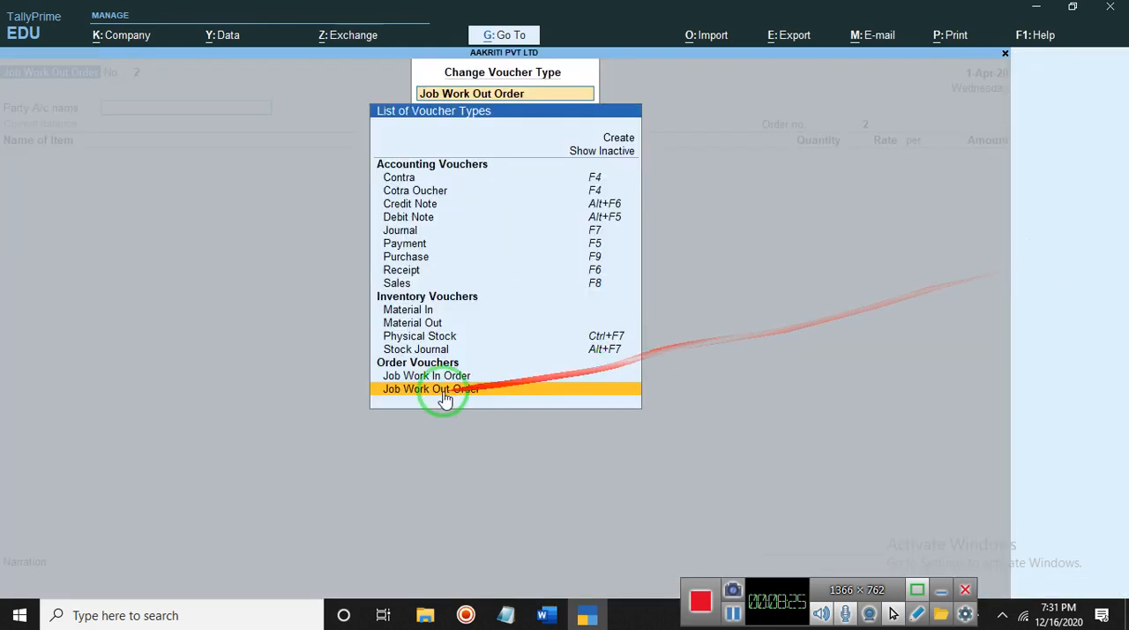
pyautogui.click(422, 311)
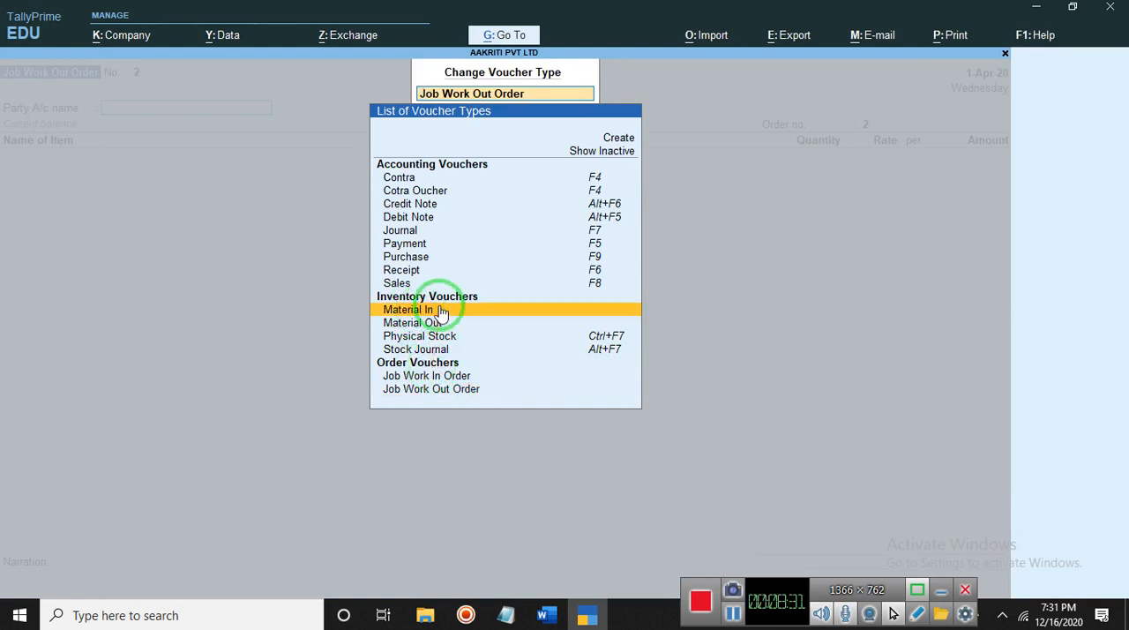
pyautogui.click(441, 313)
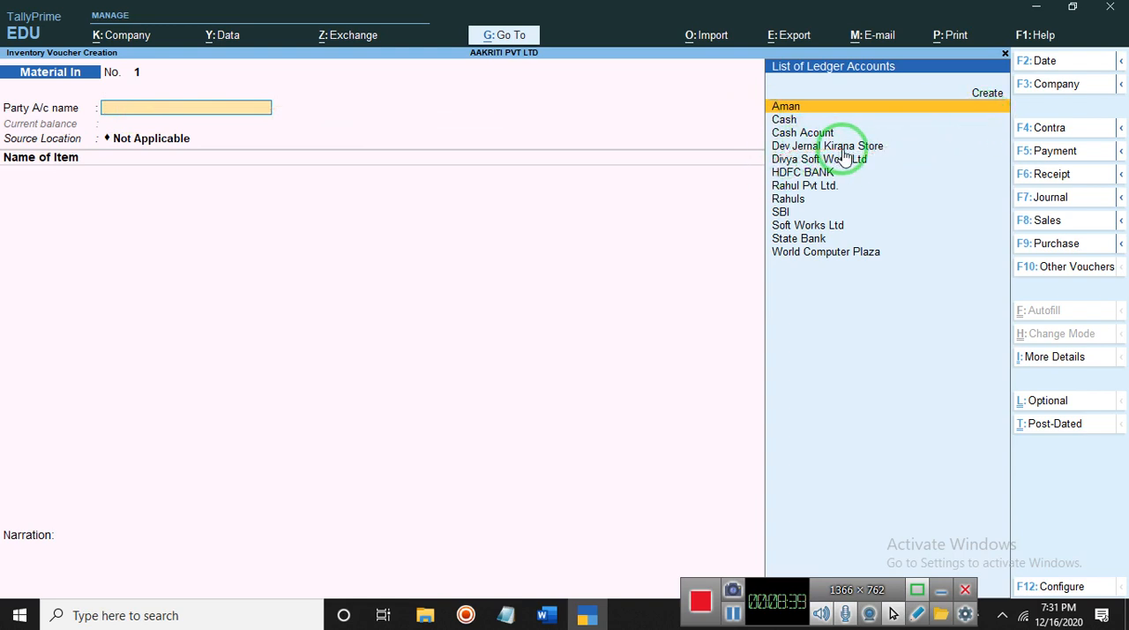
# - Choose Soft Works Ltd as the Material In voucher's party account and leave the order and document details blank
pyautogui.press('Down')
pyautogui.press('Down')
pyautogui.press('Down')
pyautogui.press('Down')
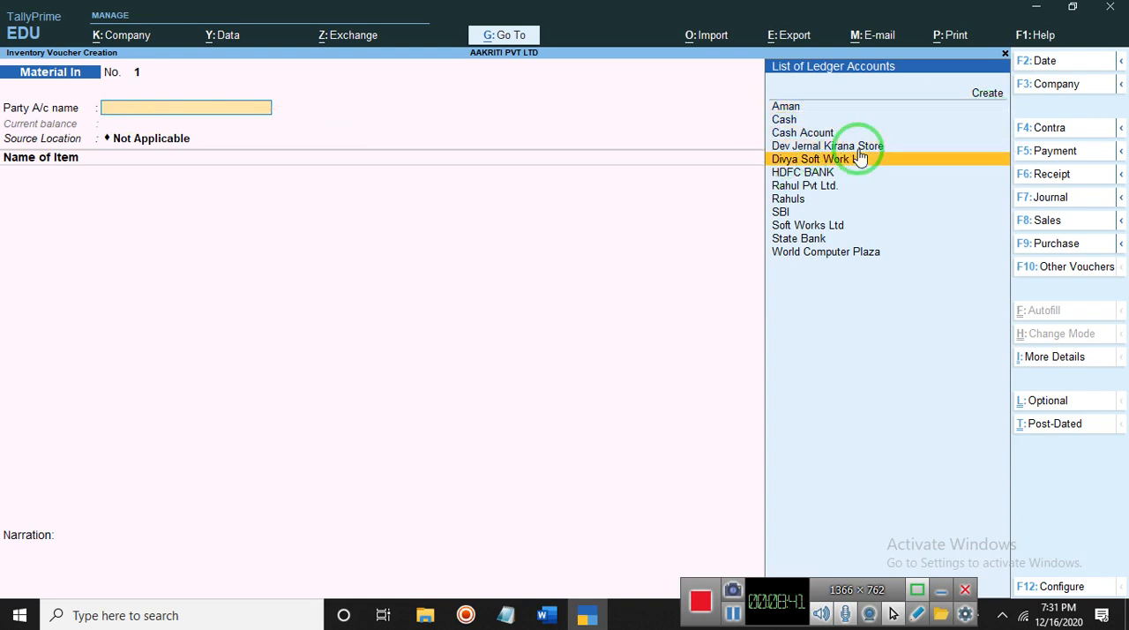
pyautogui.press('Down')
pyautogui.press('Down')
pyautogui.press('Down')
pyautogui.press('Down')
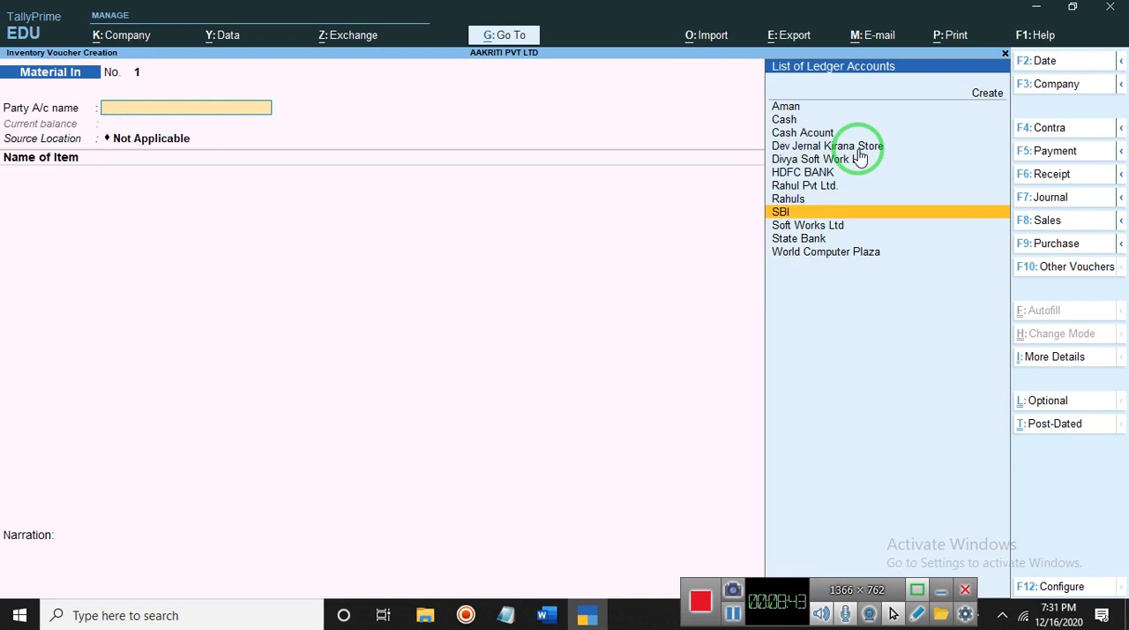
pyautogui.press('Down')
pyautogui.press('Return')
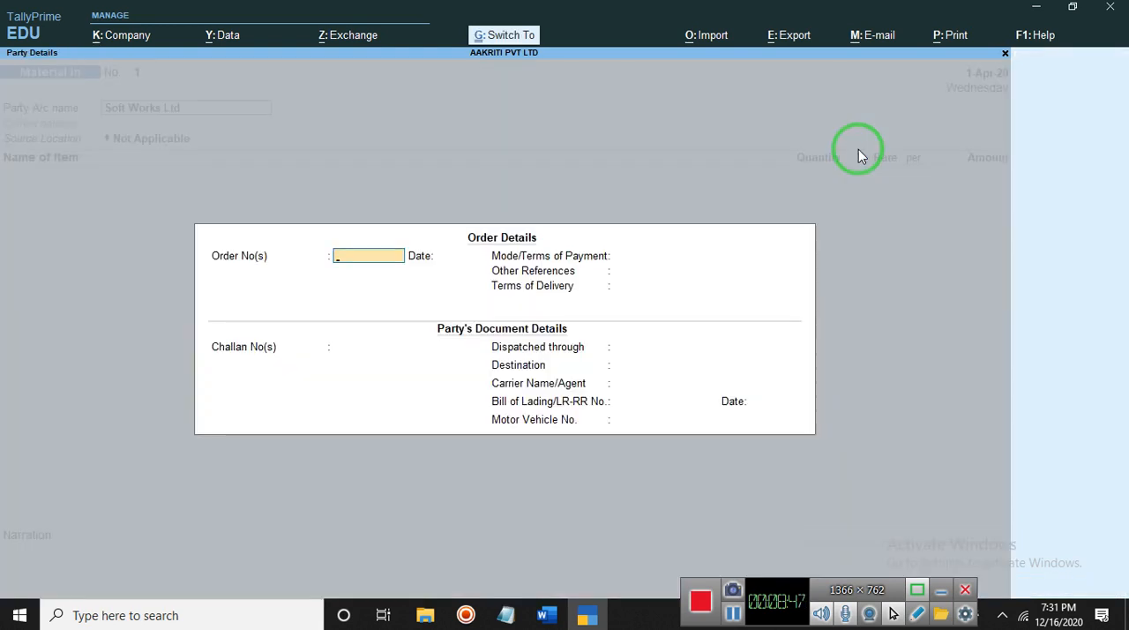
pyautogui.press('Escape')
pyautogui.hotkey('ctrl', 'a')
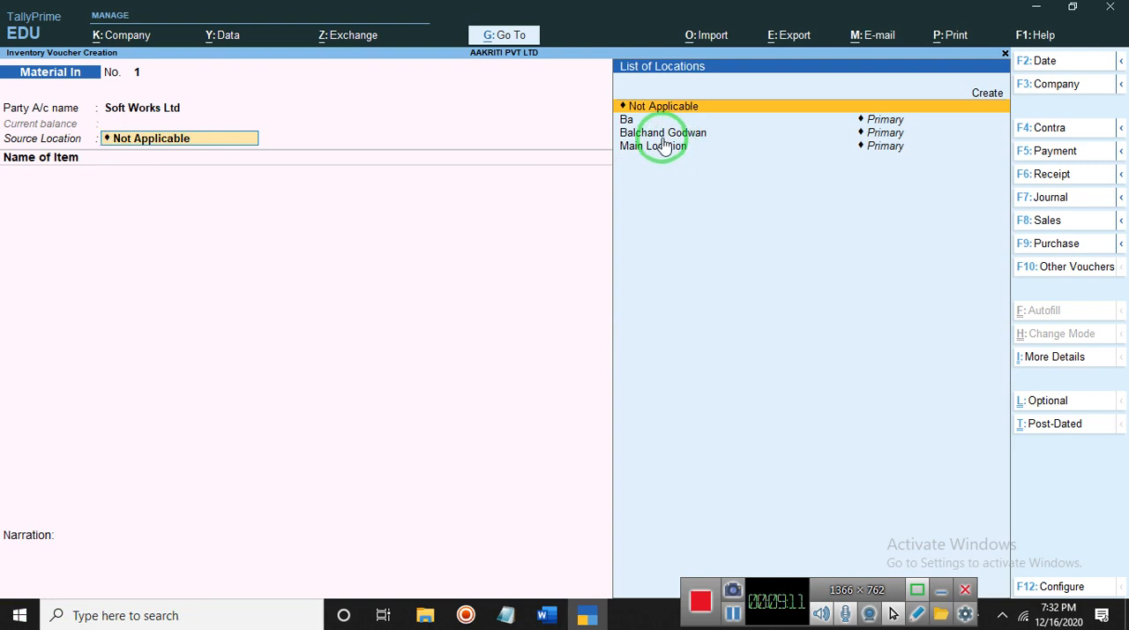
# - Set the voucher's source location to Balchand Godwan
pyautogui.press('Down')
pyautogui.press('Down')
pyautogui.press('Return')
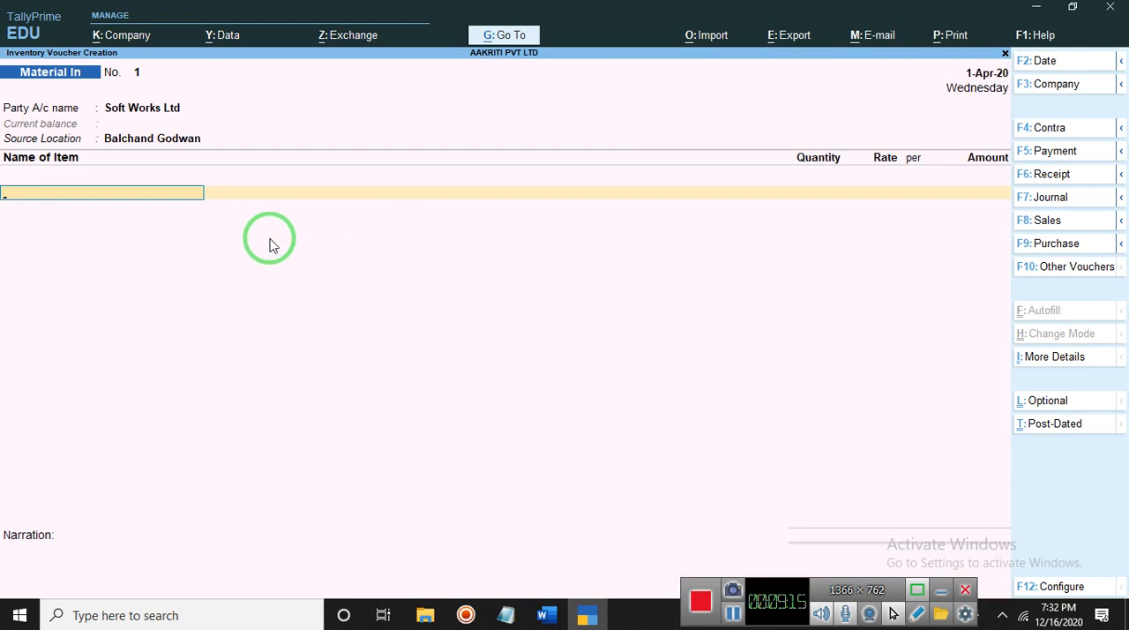
pyautogui.write('C')
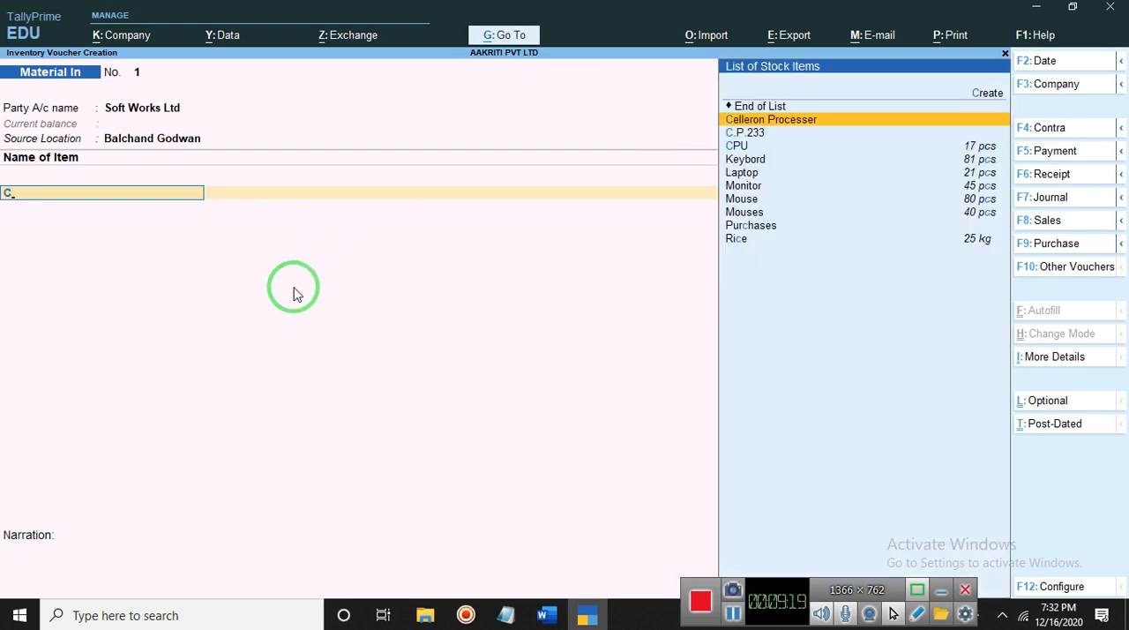
pyautogui.press('Return')
pyautogui.press('Return')
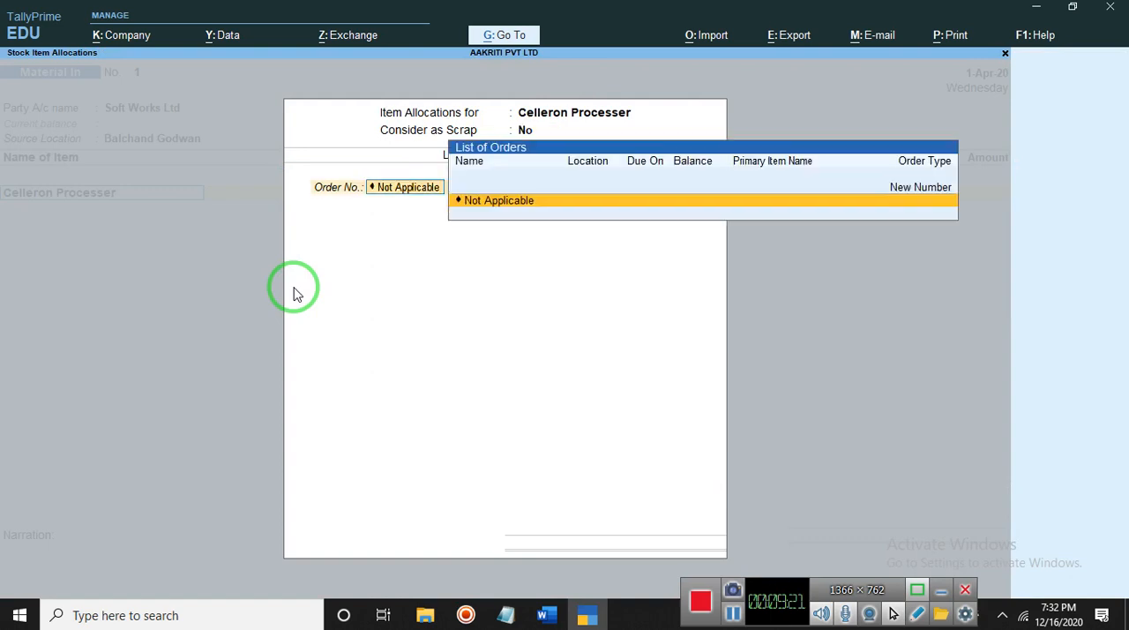
pyautogui.press('Return')
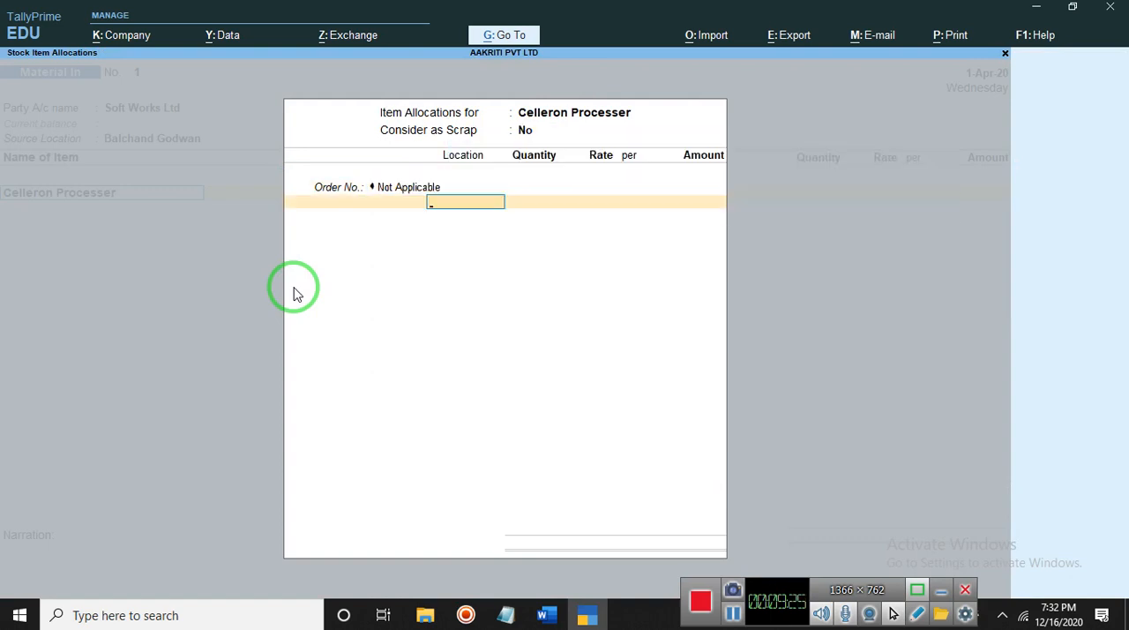
pyautogui.write('B')
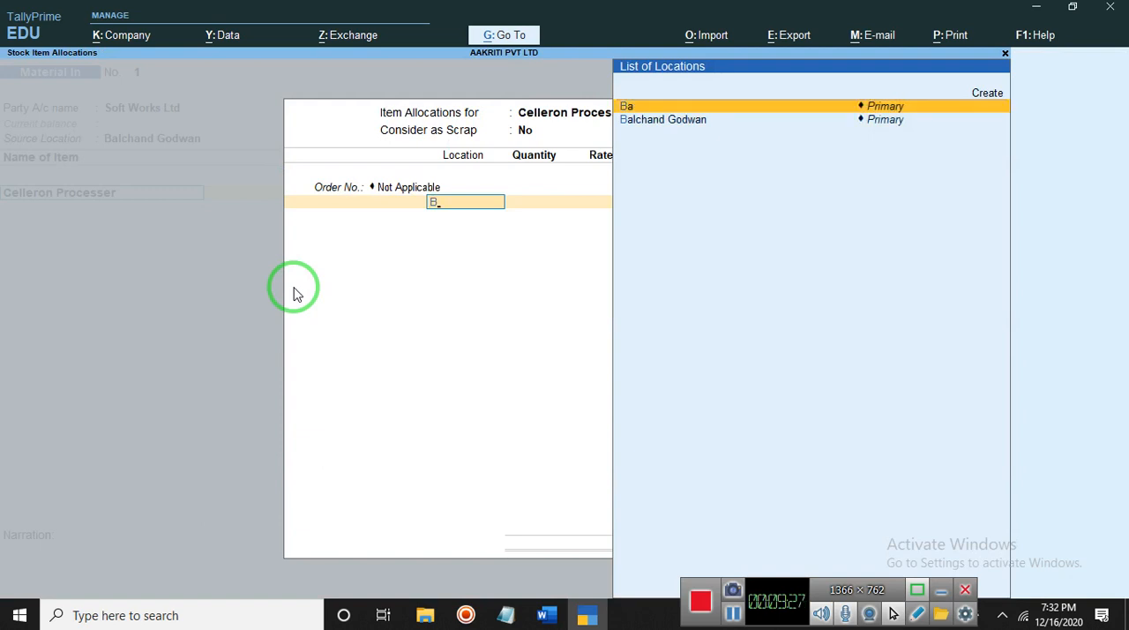
pyautogui.press('Down')
pyautogui.press('Return')
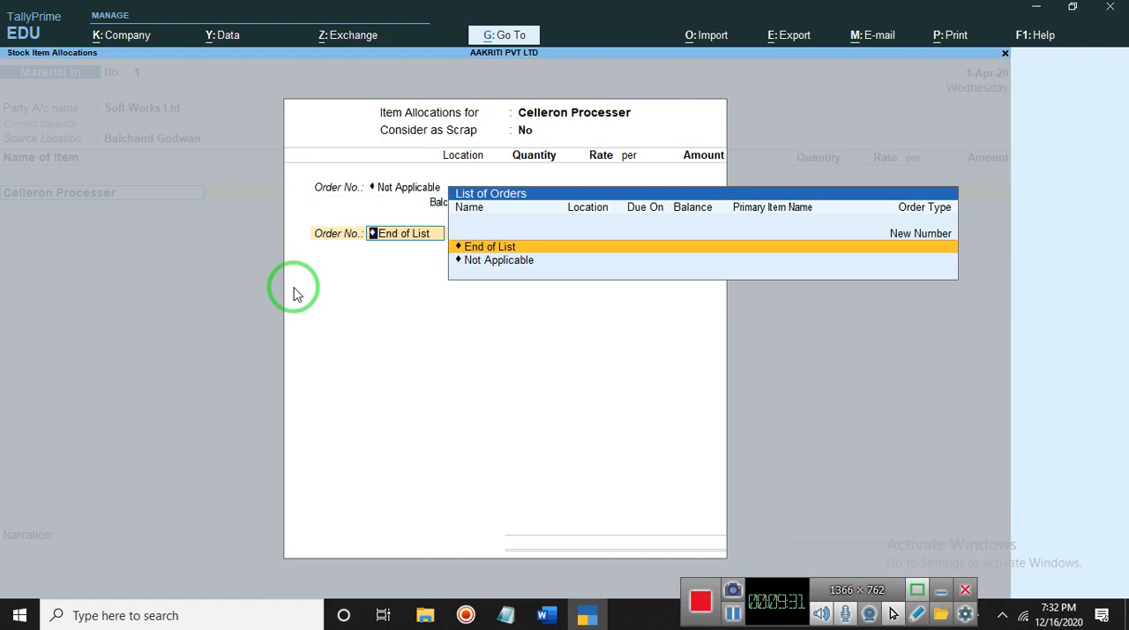
pyautogui.click(584, 246)
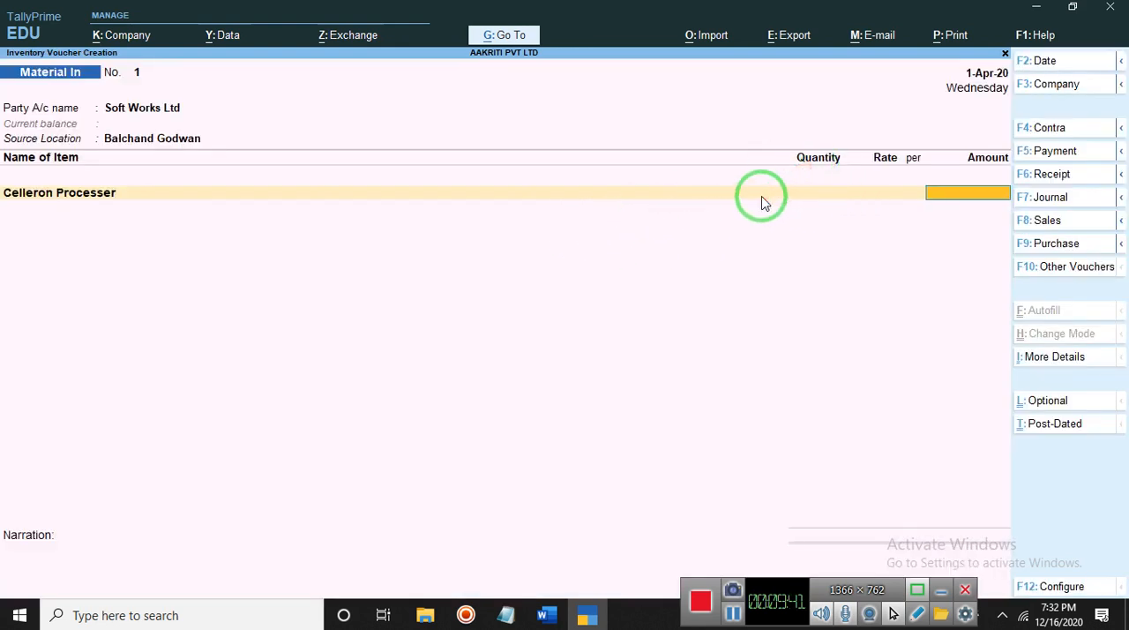
# - Discard the unsaved Material In voucher and return to the Gateway of Tally
pyautogui.press('Escape')
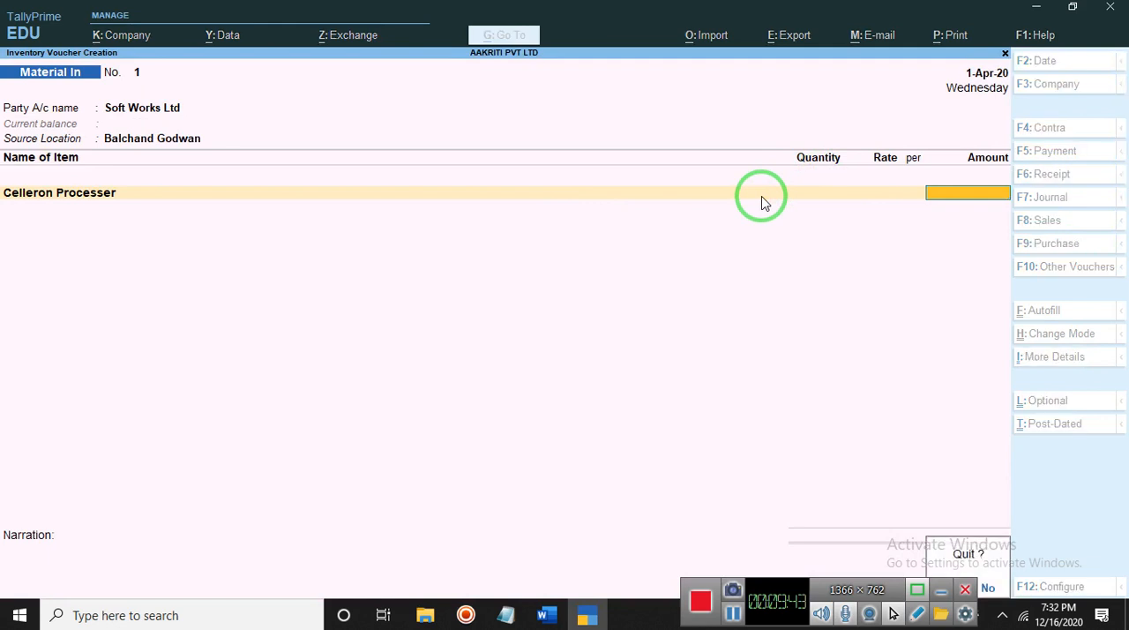
pyautogui.press('Escape')
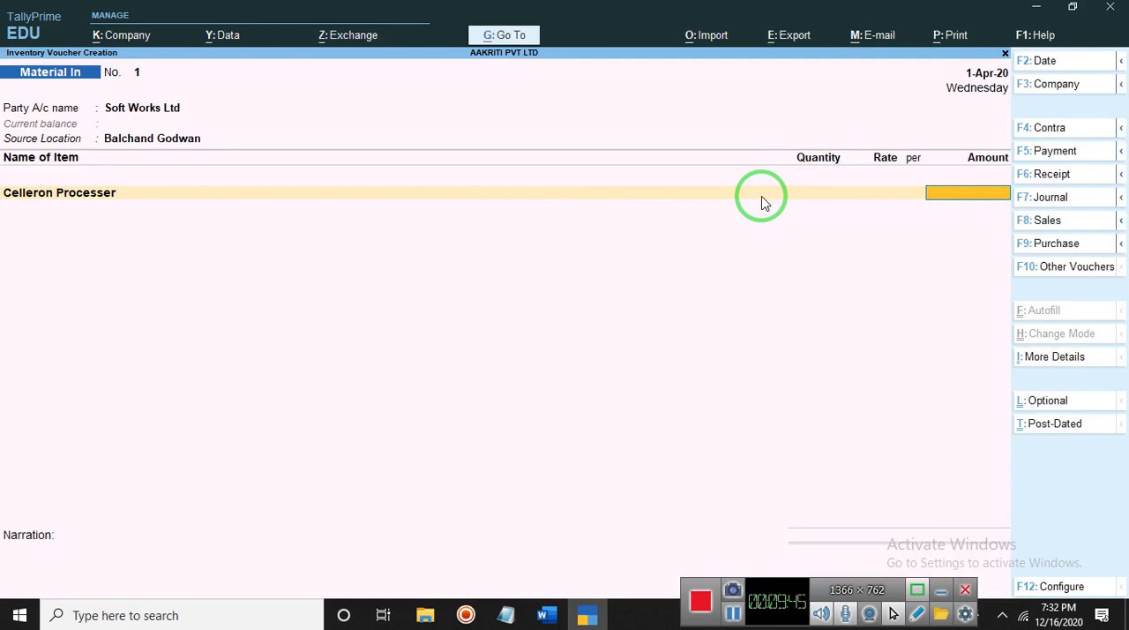
pyautogui.press('BackSpace')
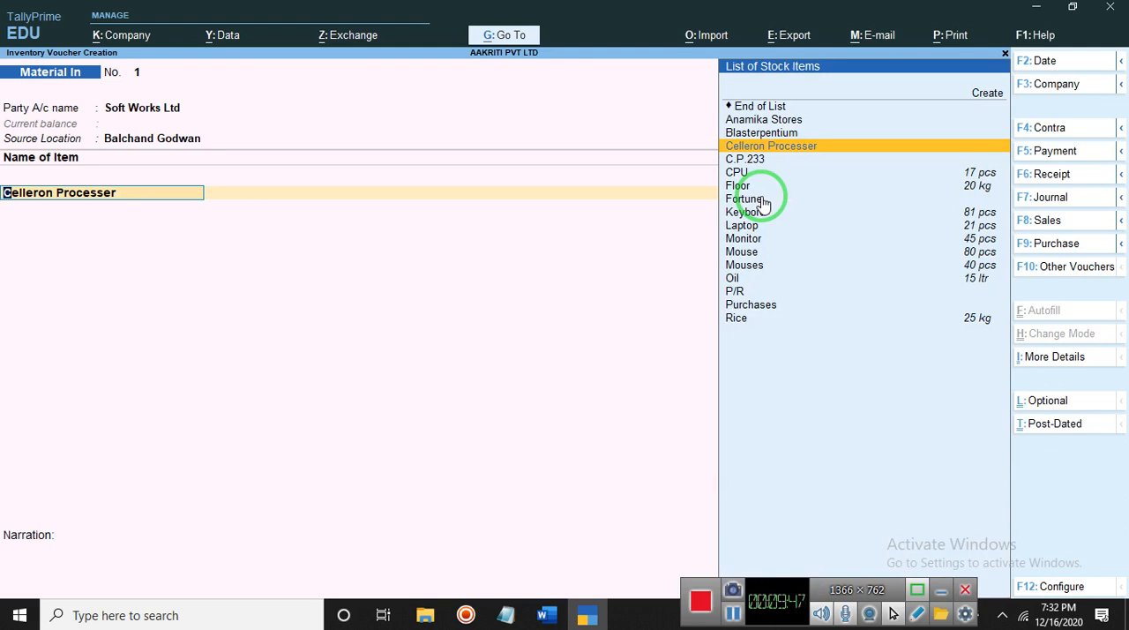
pyautogui.press('BackSpace')
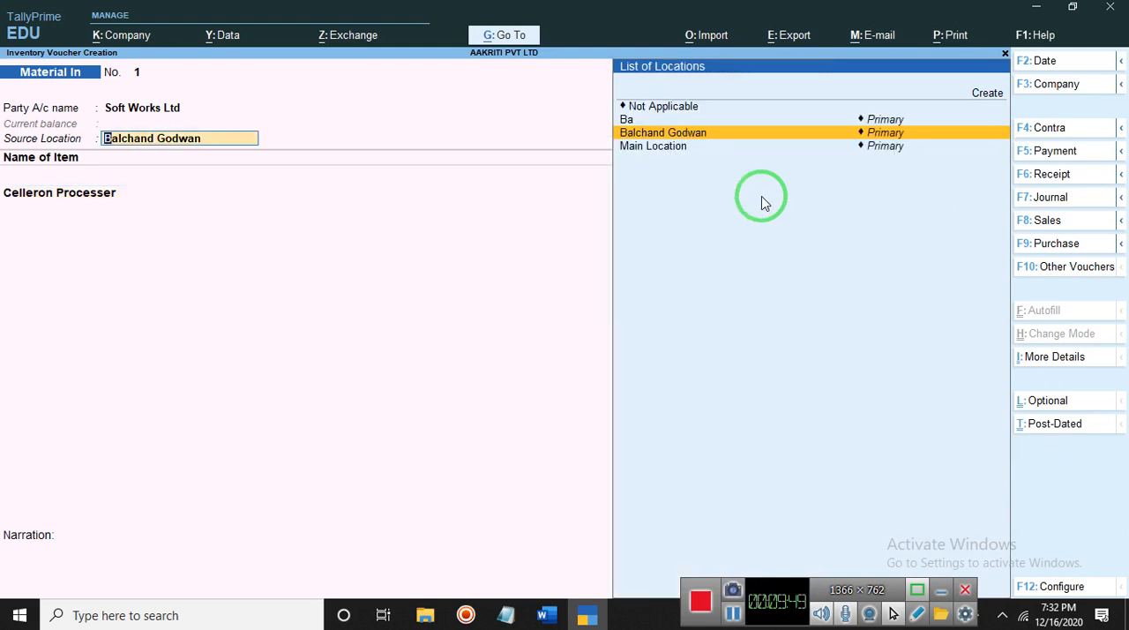
pyautogui.press('Return')
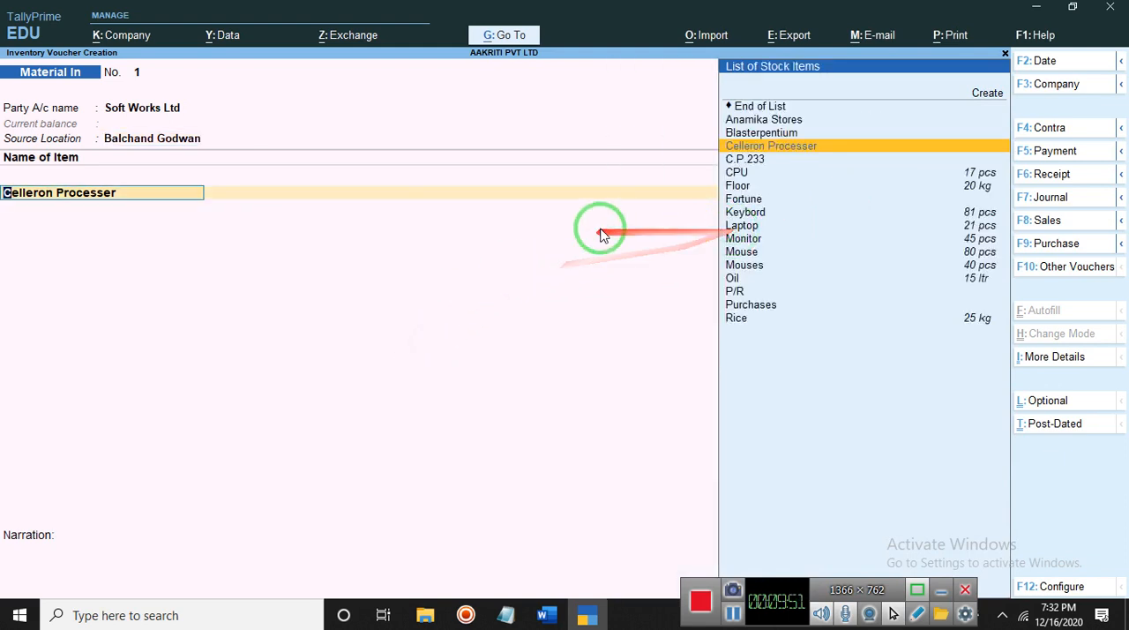
pyautogui.click(1004, 55)
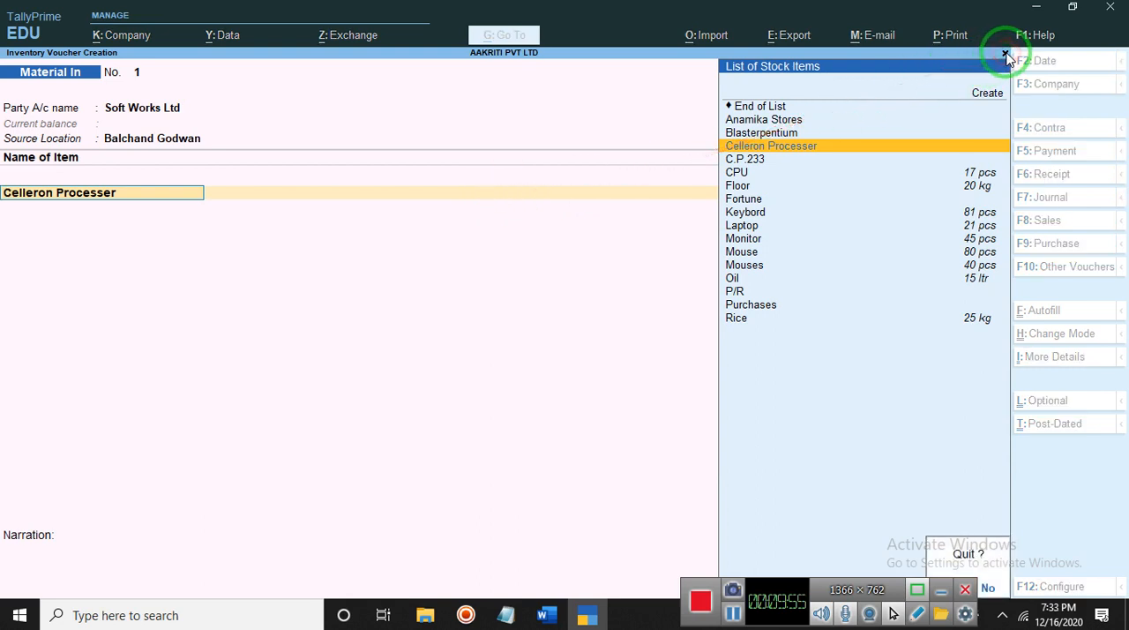
pyautogui.click(988, 588)
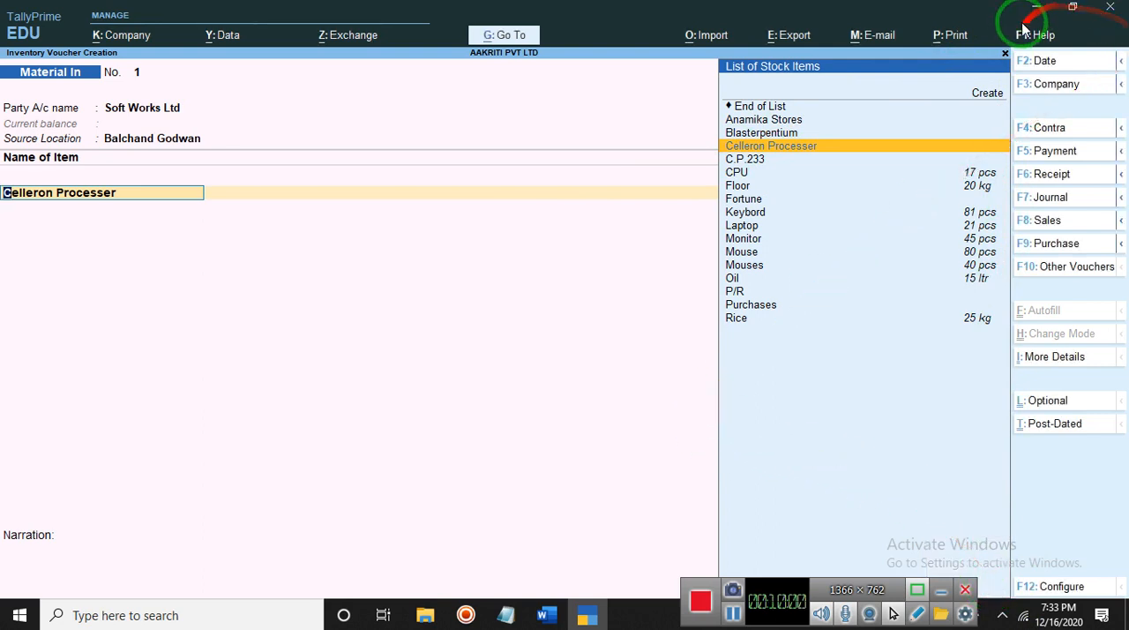
pyautogui.click(1006, 54)
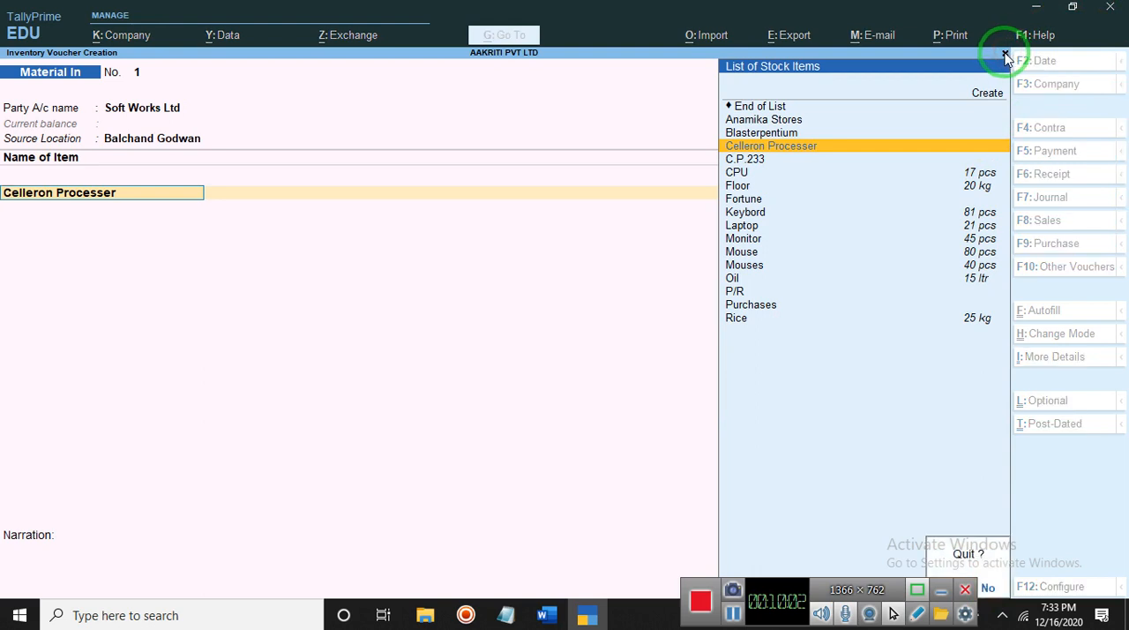
pyautogui.click(1006, 55)
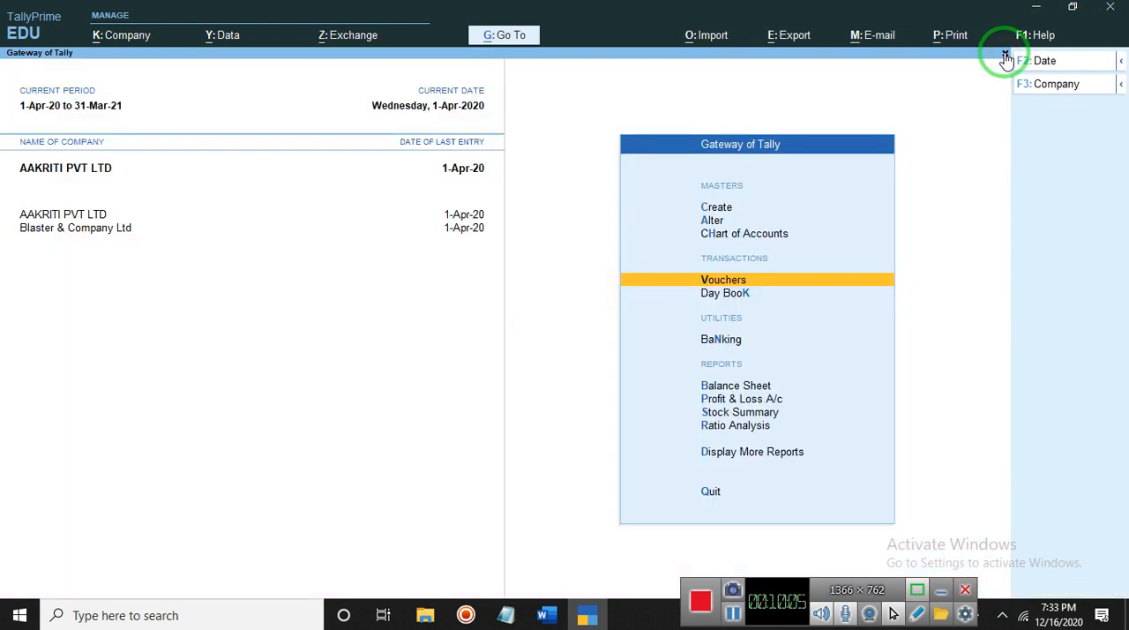
# - Start a new Material In voucher for Soft Works Ltd, leaving the order details blank and the source location Not Applicable
pyautogui.press('Return')
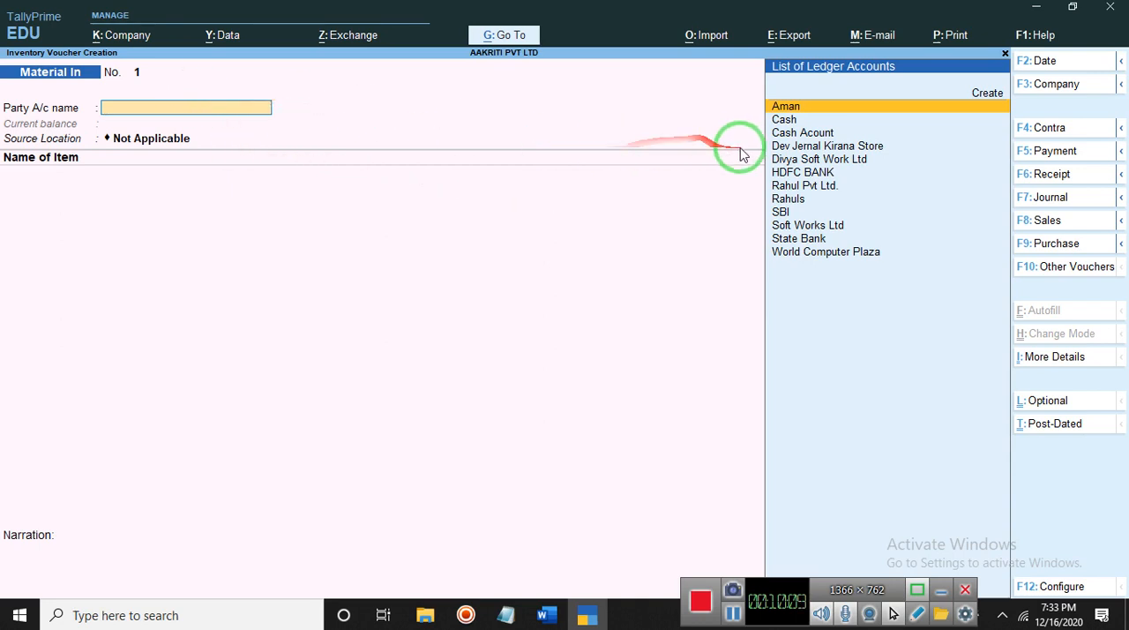
pyautogui.click(801, 227)
pyautogui.press('Return')
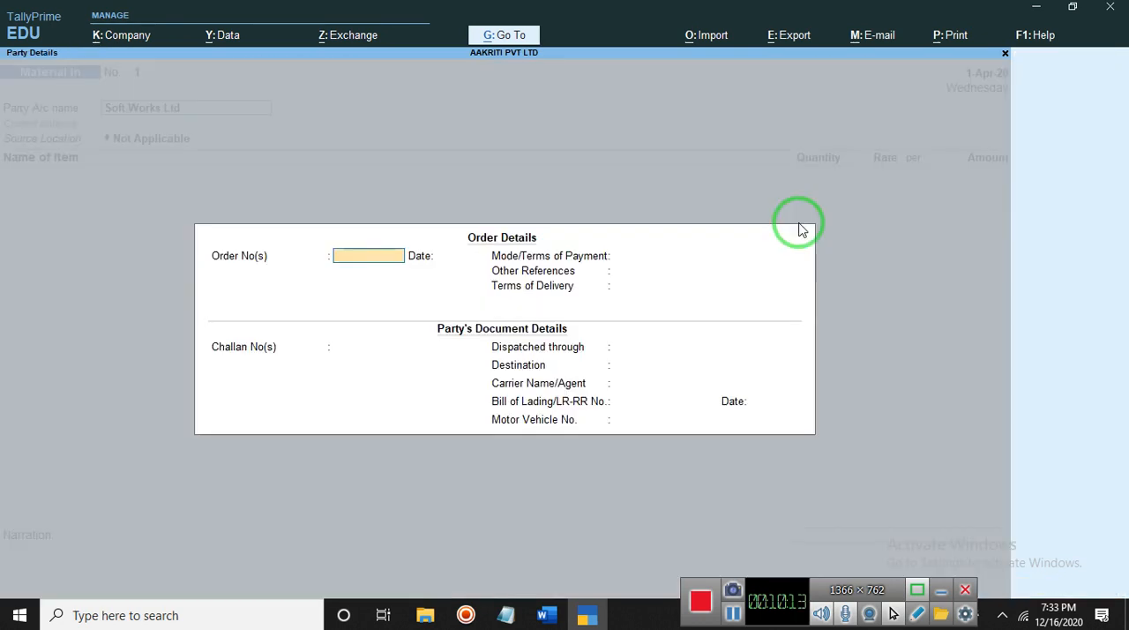
pyautogui.press('Escape')
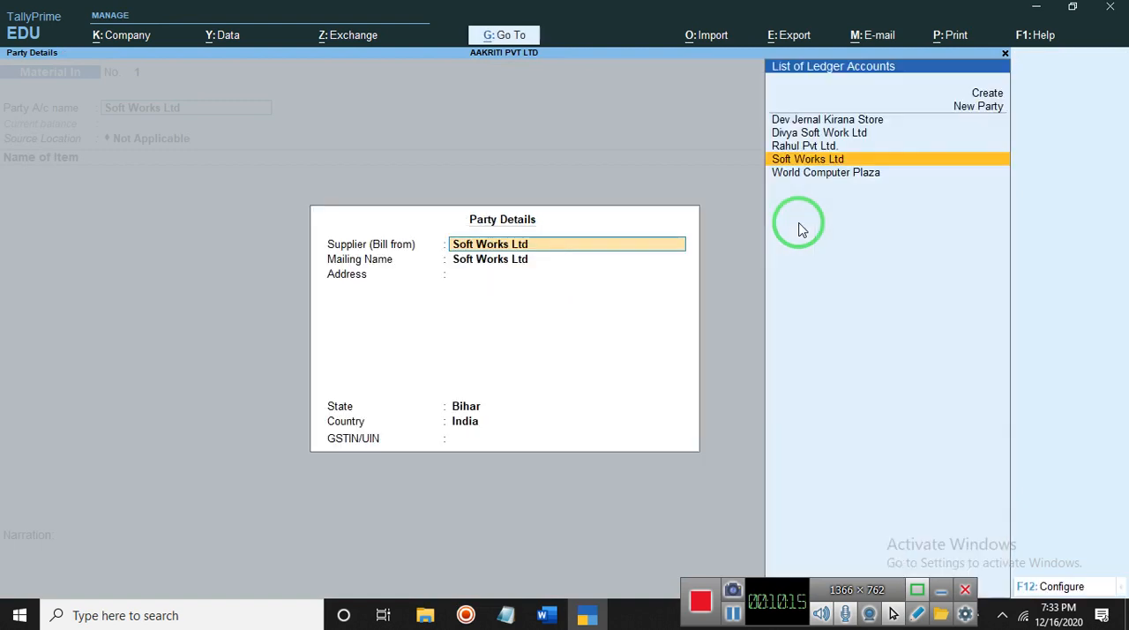
pyautogui.press('Escape')
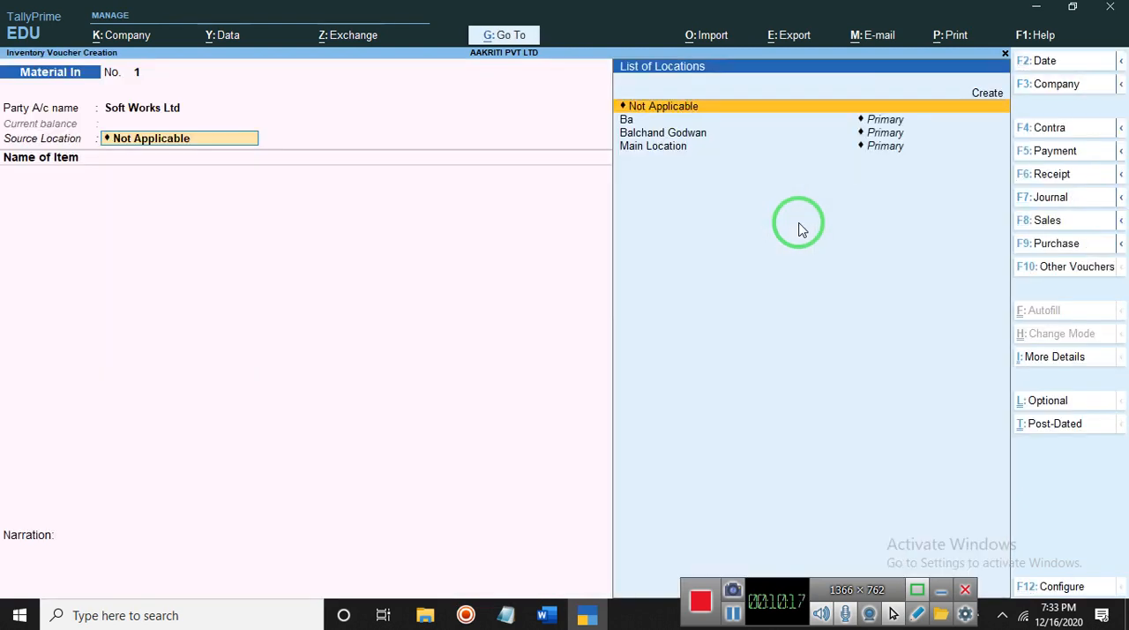
pyautogui.press('Down')
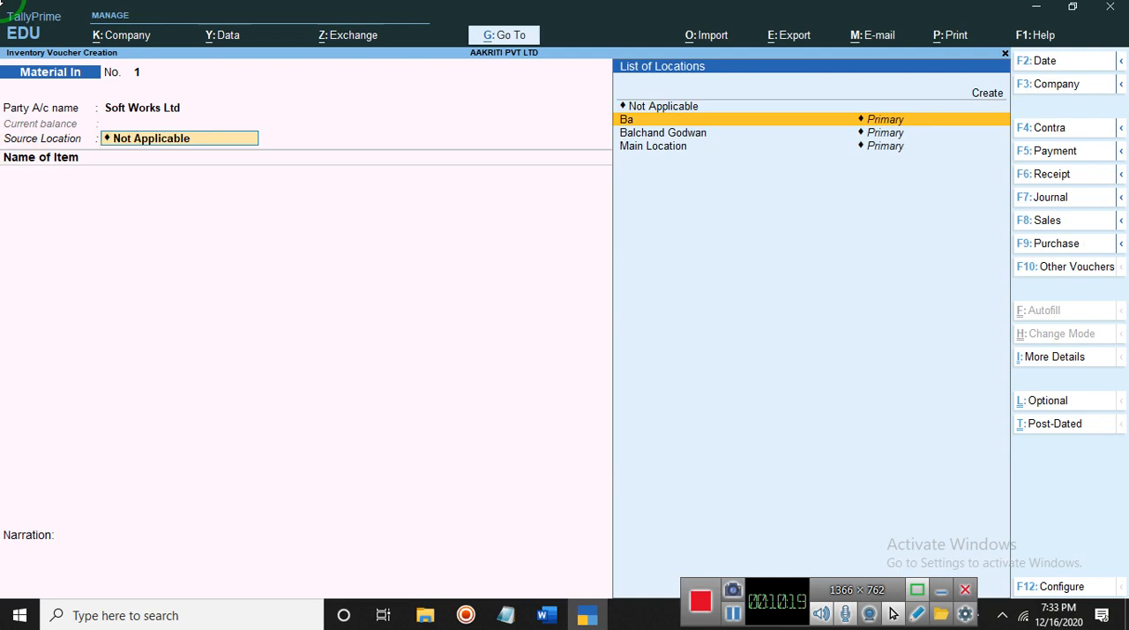
pyautogui.press('Up')
pyautogui.press('Return')
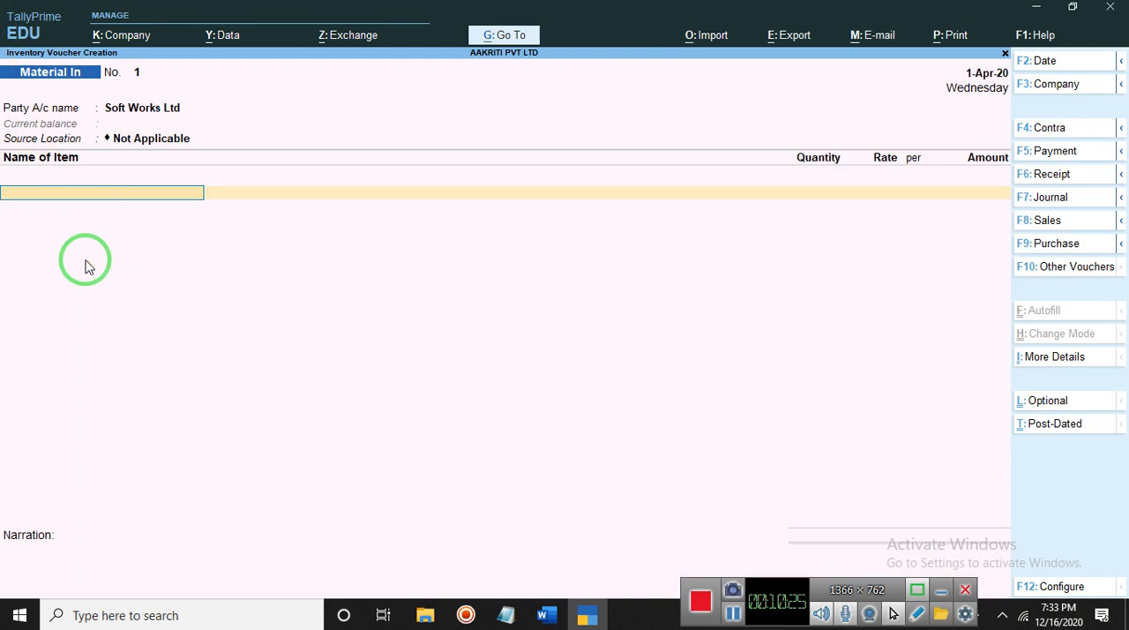
# - Add the item Celleron Processer, not as scrap, and allocate it to a new order number due in 2 days
pyautogui.write('C')
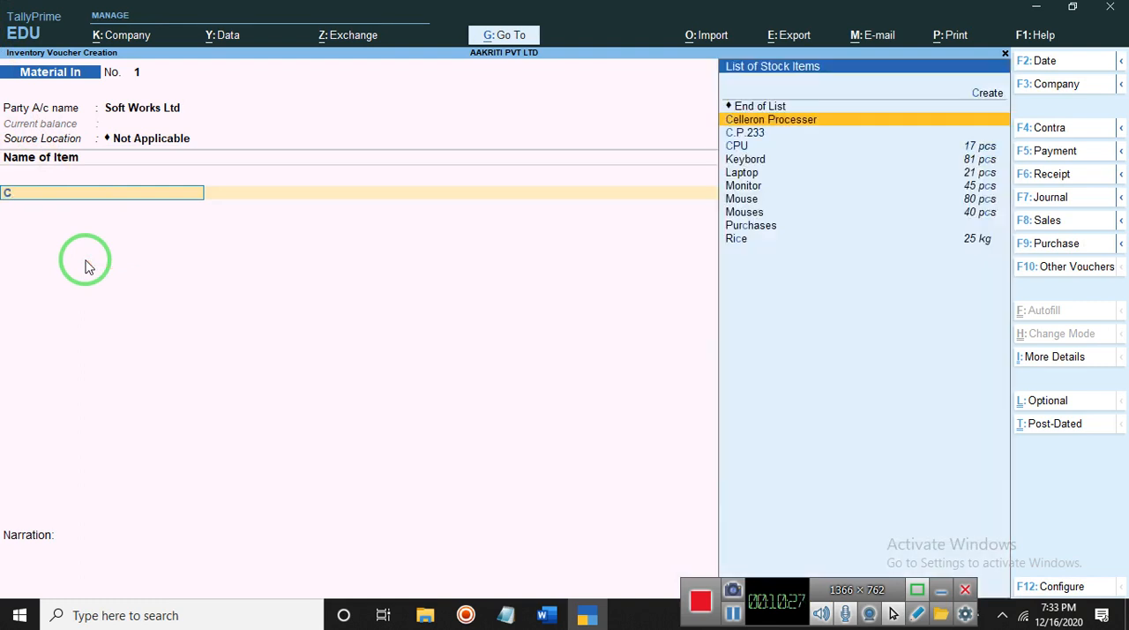
pyautogui.press('Return')
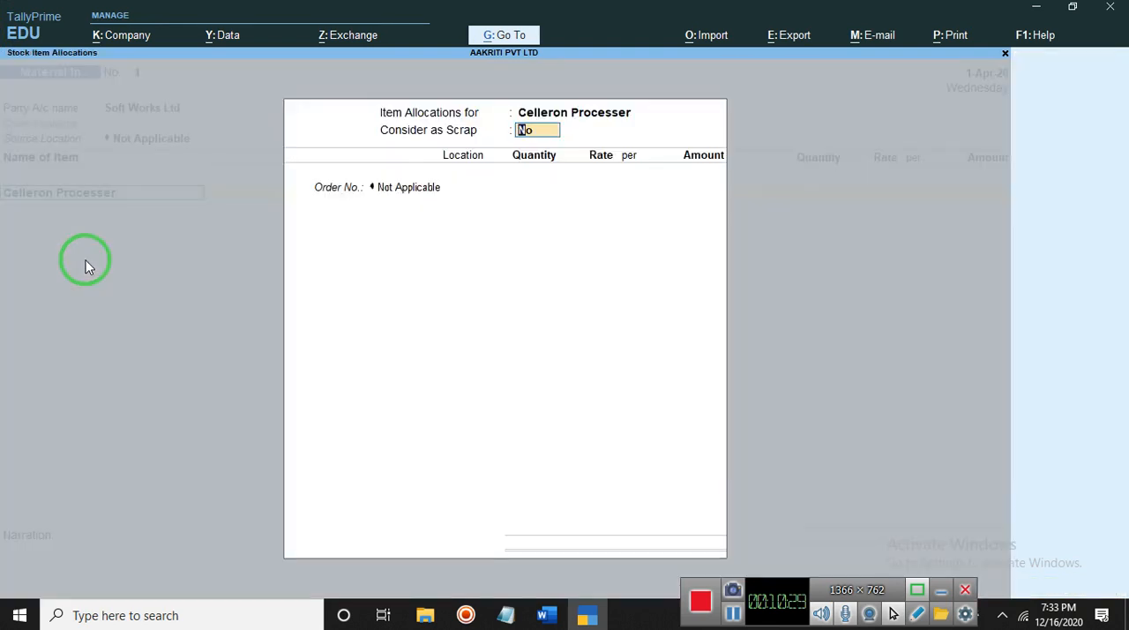
pyautogui.press('Return')
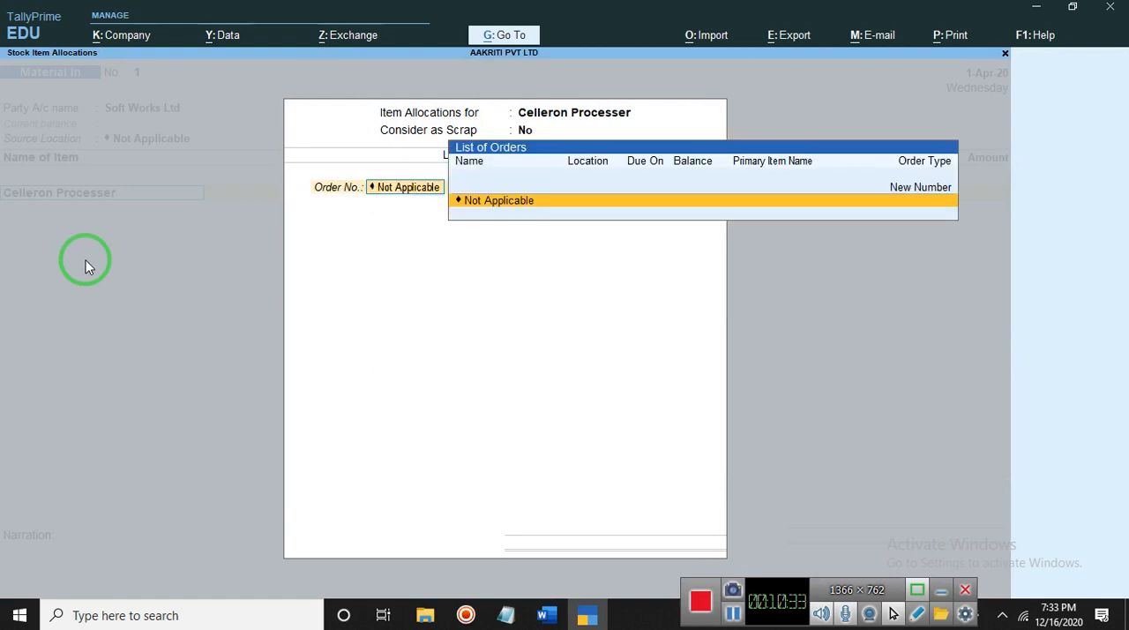
pyautogui.write('12')
pyautogui.press('Return')
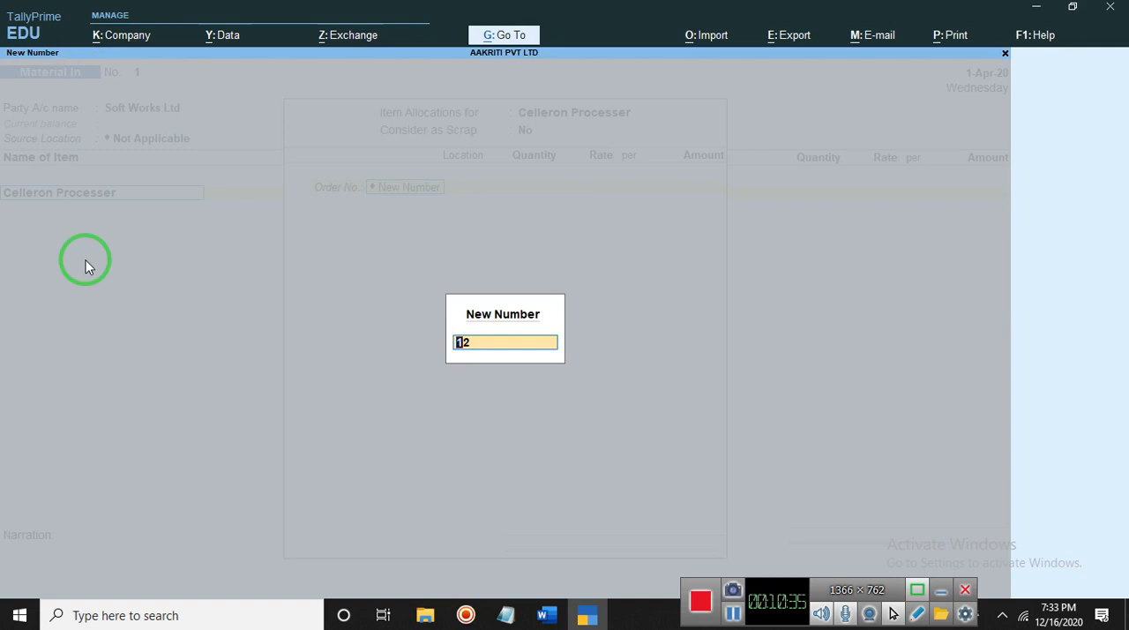
pyautogui.press('Return')
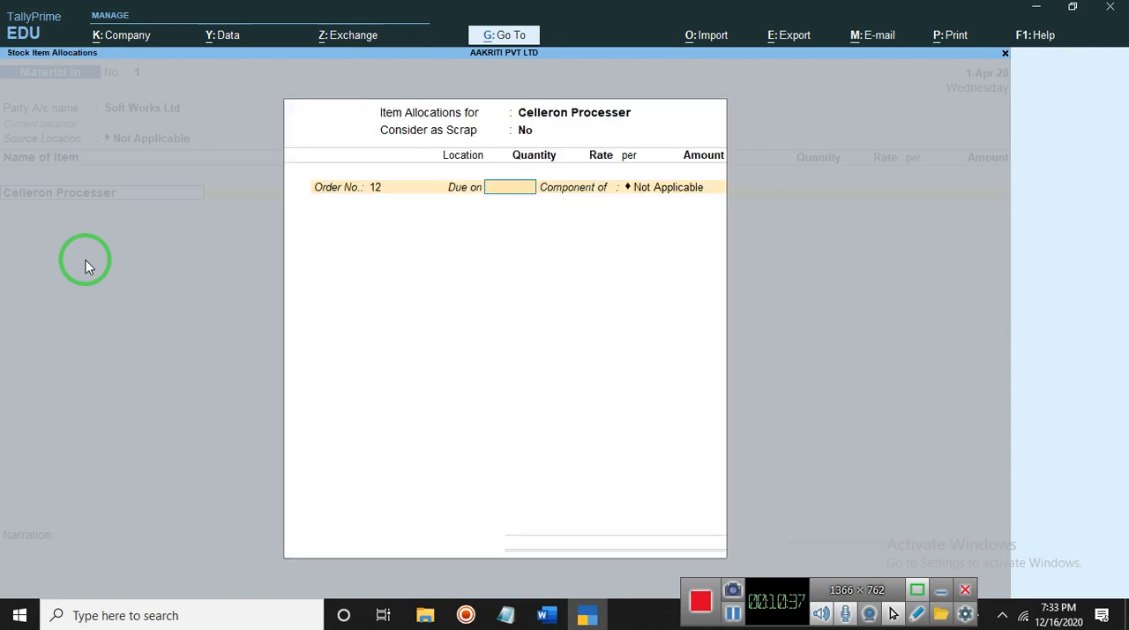
pyautogui.press('Return')
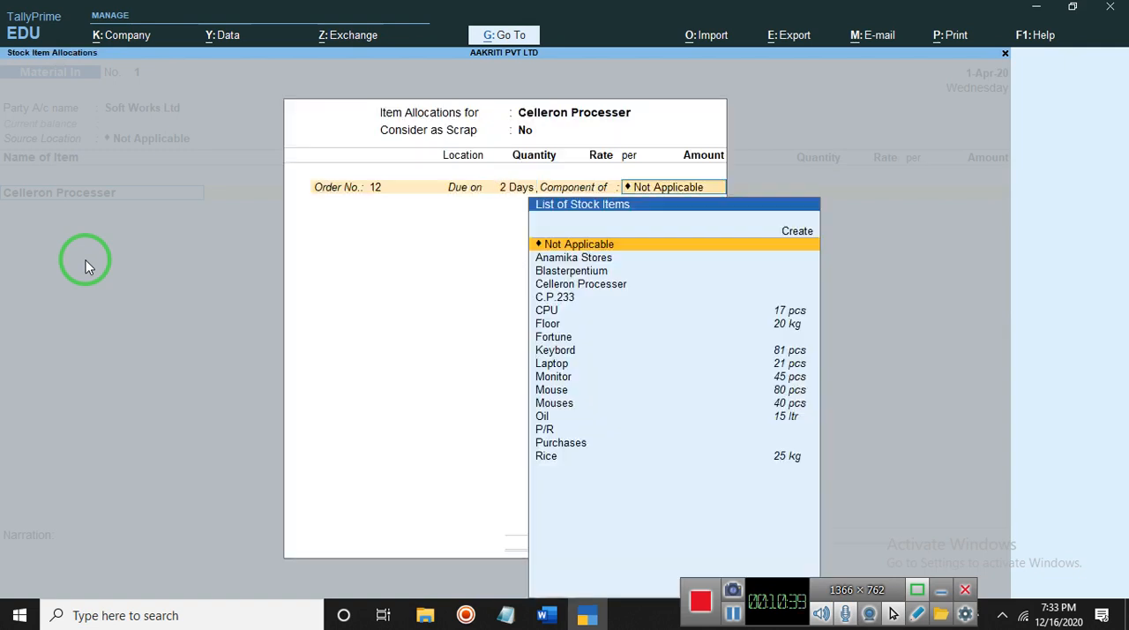
# - Make the first order line a component of Celleron Processer and set its location to Ba
pyautogui.press('Down')
pyautogui.press('Down')
pyautogui.press('Down')
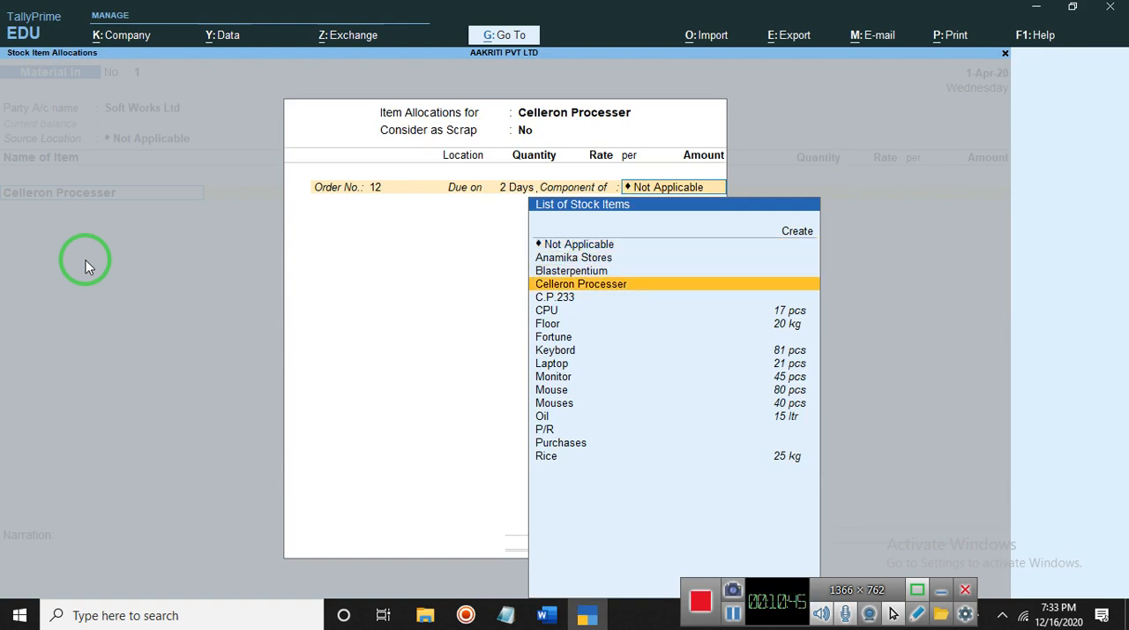
pyautogui.press('Down')
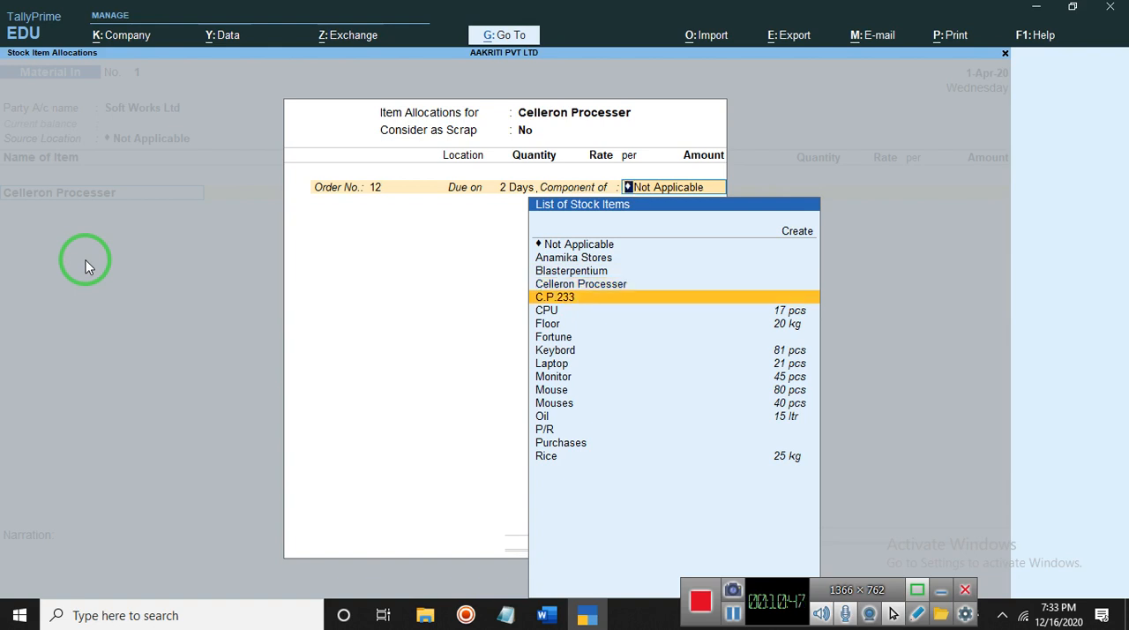
pyautogui.press('Up')
pyautogui.press('Return')
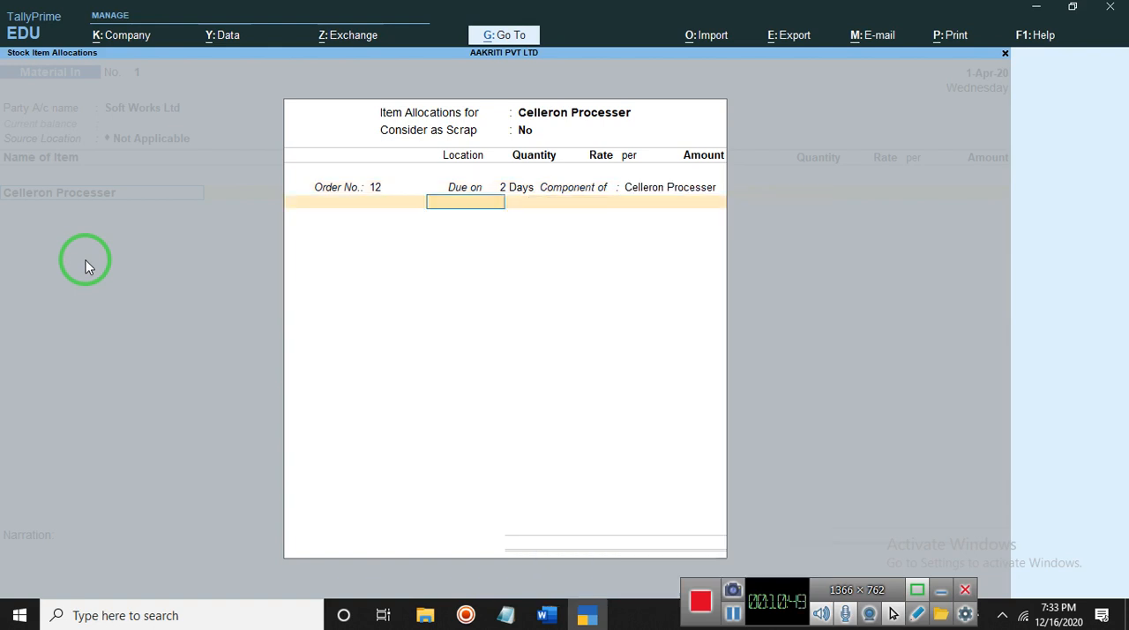
pyautogui.press('Return')
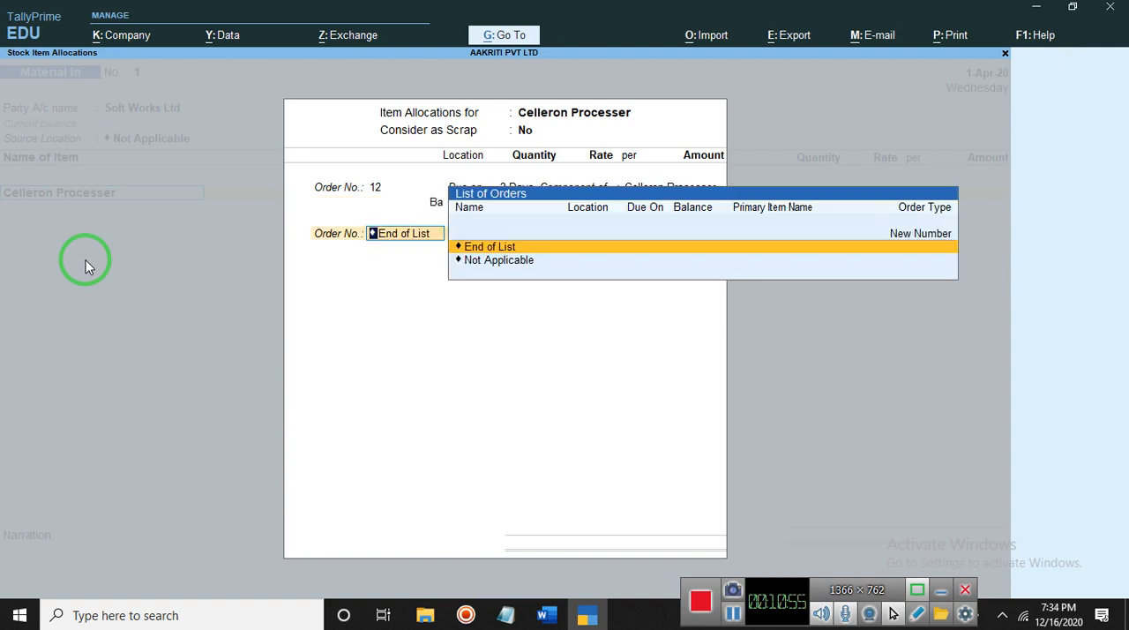
# - Add a second new order number due in 1 day as a component of C.P.233, and finish the item allocations
pyautogui.write('13')
pyautogui.press('Return')
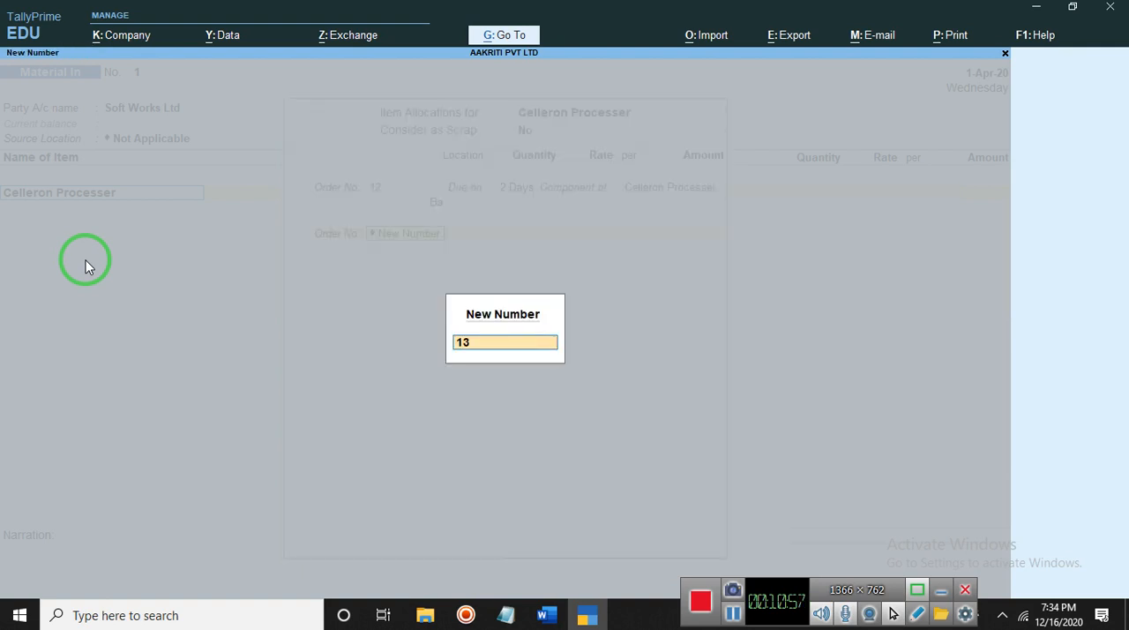
pyautogui.press('Return')
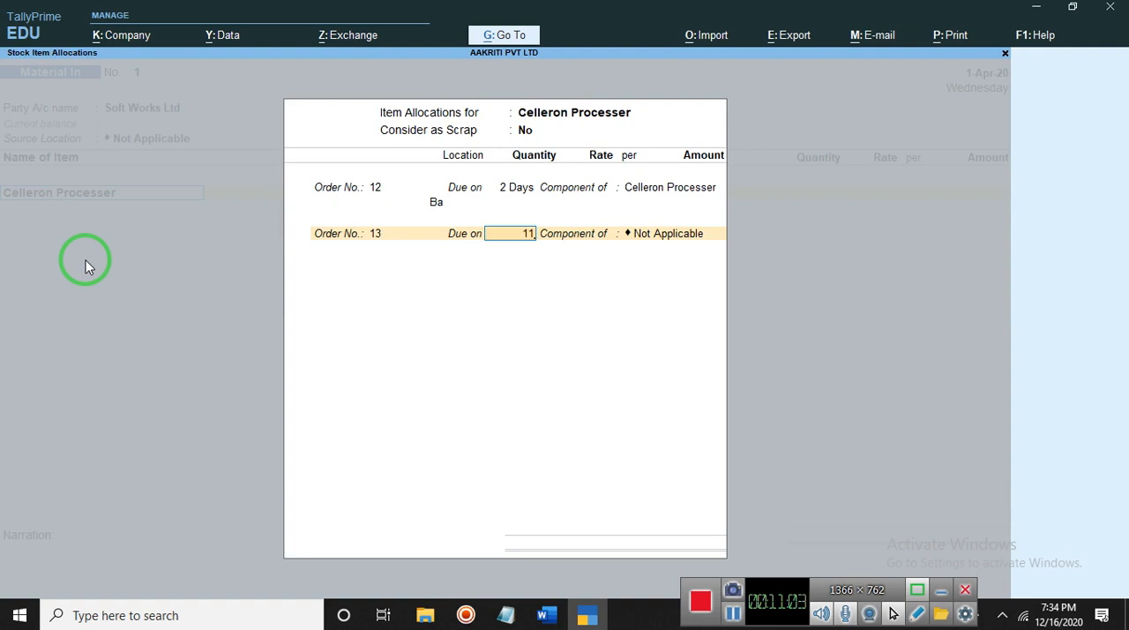
pyautogui.press('Return')
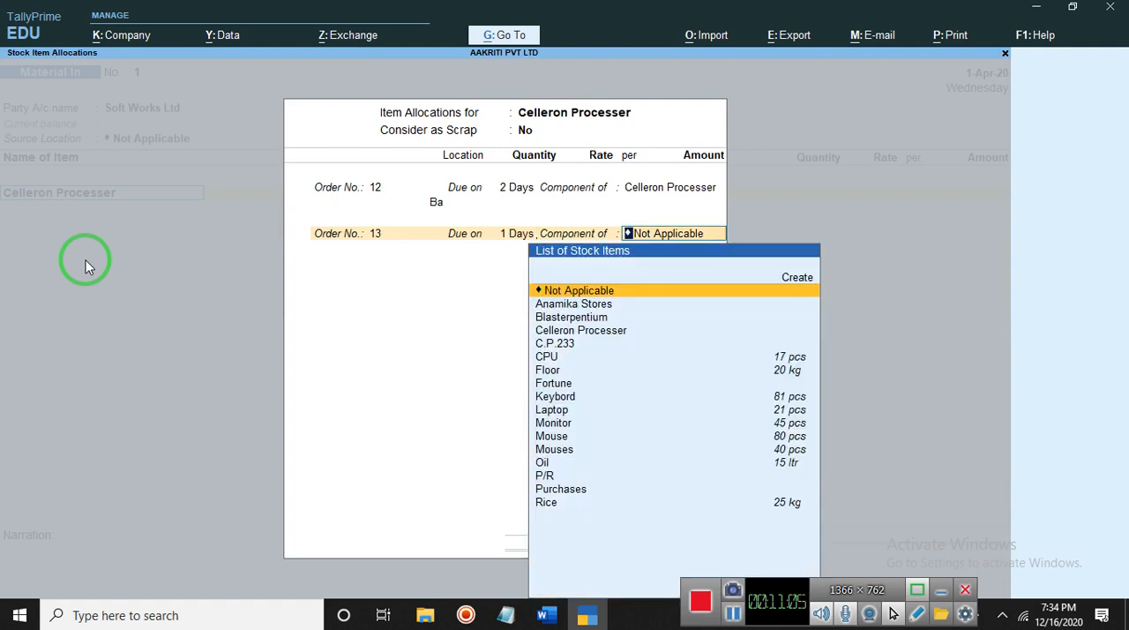
pyautogui.press('Down')
pyautogui.press('Down')
pyautogui.press('Down')
pyautogui.press('Down')
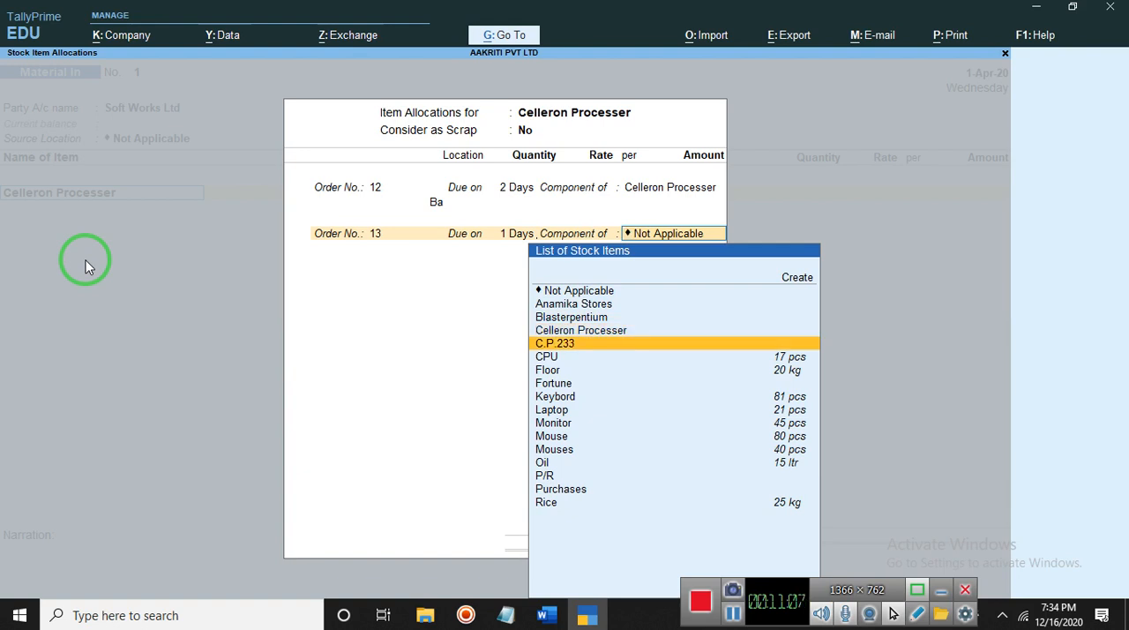
pyautogui.press('Return')
pyautogui.press('Return')
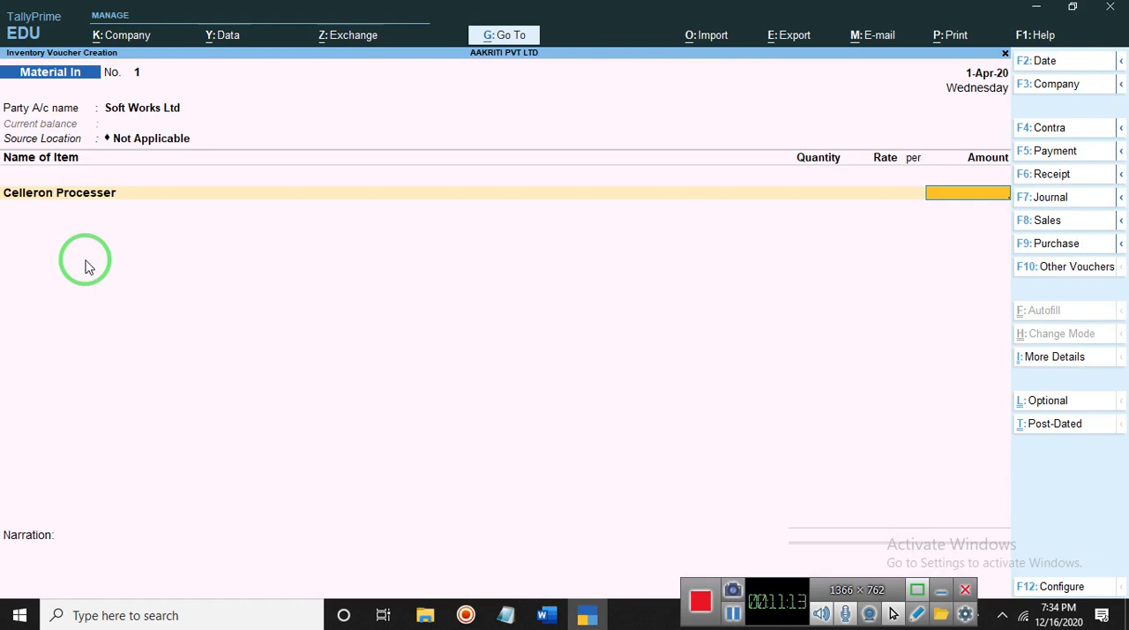
# - End the voucher's item list, leave the narration blank and accept the Material In voucher
pyautogui.press('Return')
pyautogui.press('Return')
pyautogui.press('Return')
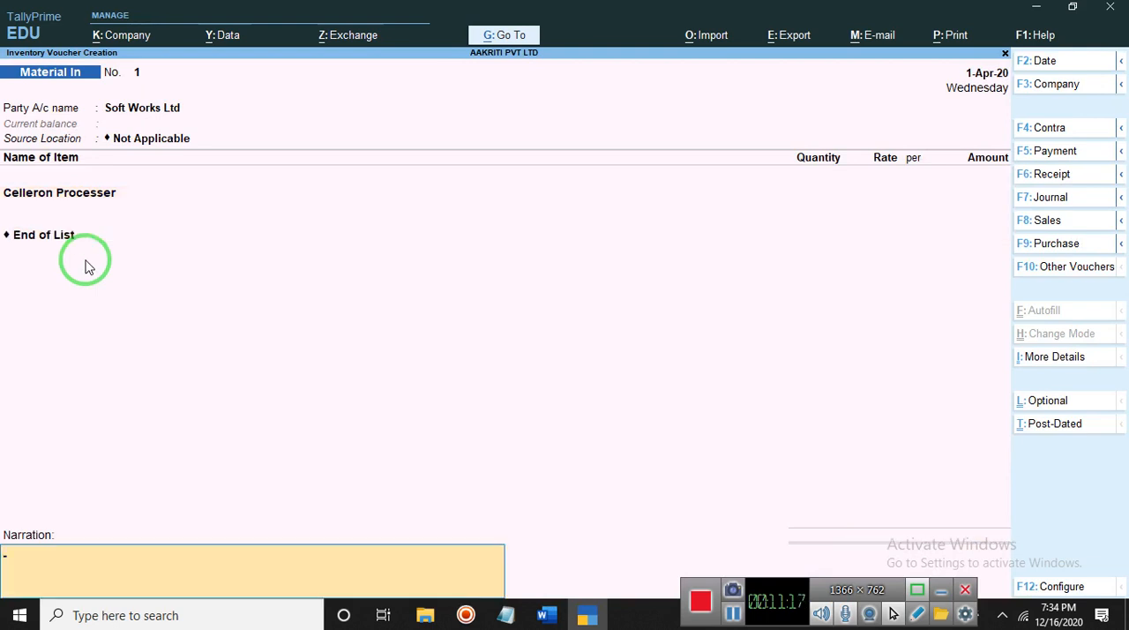
pyautogui.press('Return')
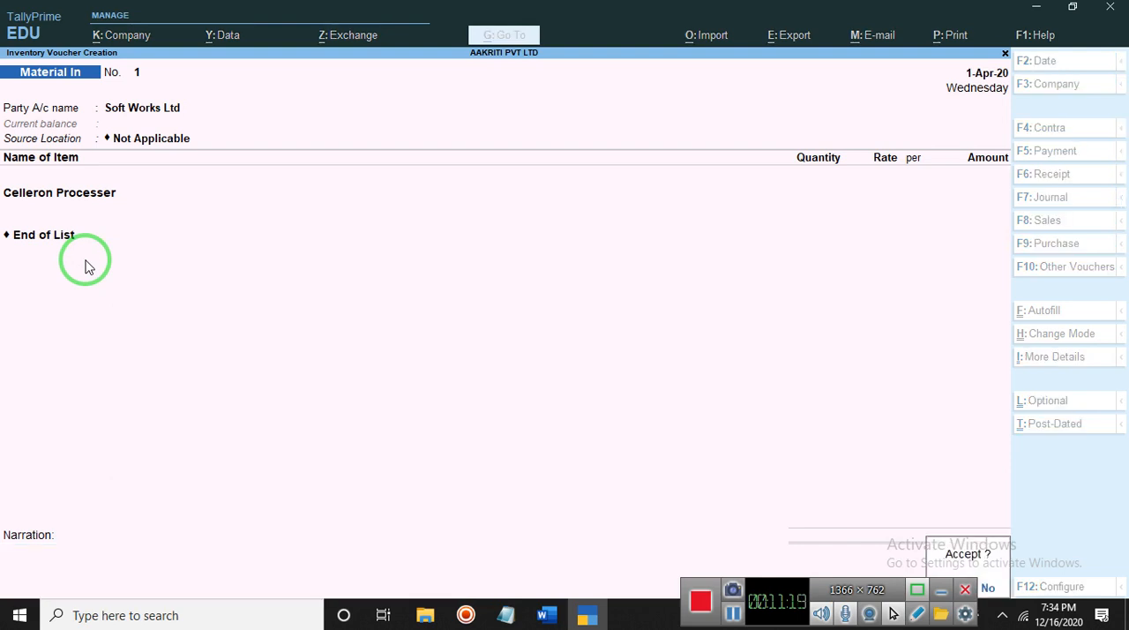
pyautogui.press('Return')
# - Quit voucher creation, view the Material In Vouchers report for the company, and close it
pyautogui.press('Return')
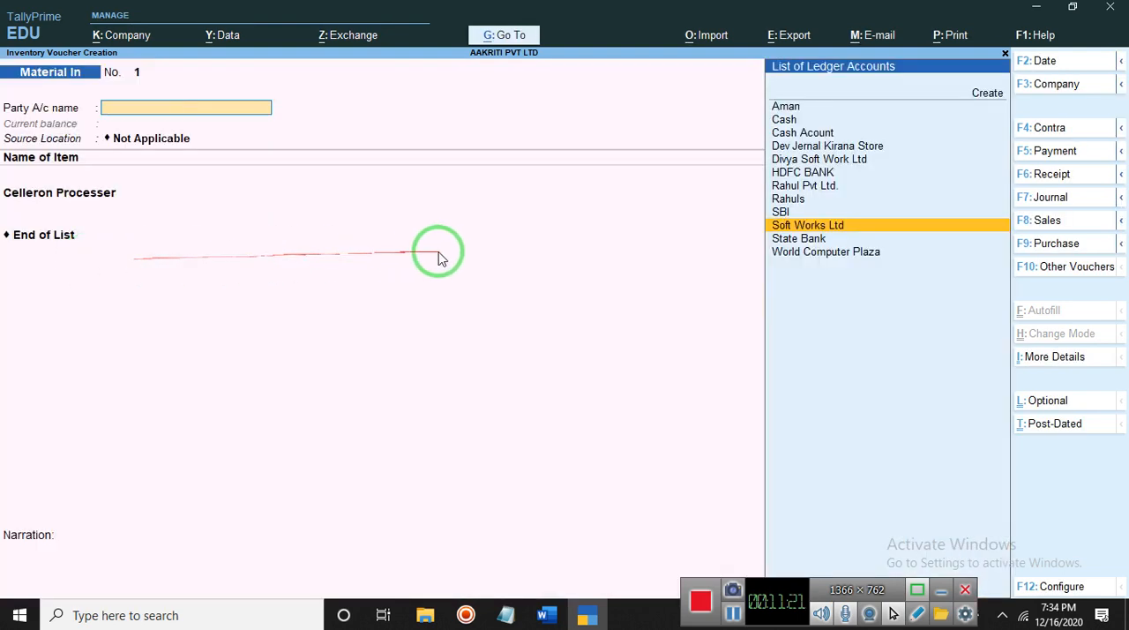
pyautogui.press('Escape')
pyautogui.press('Return')
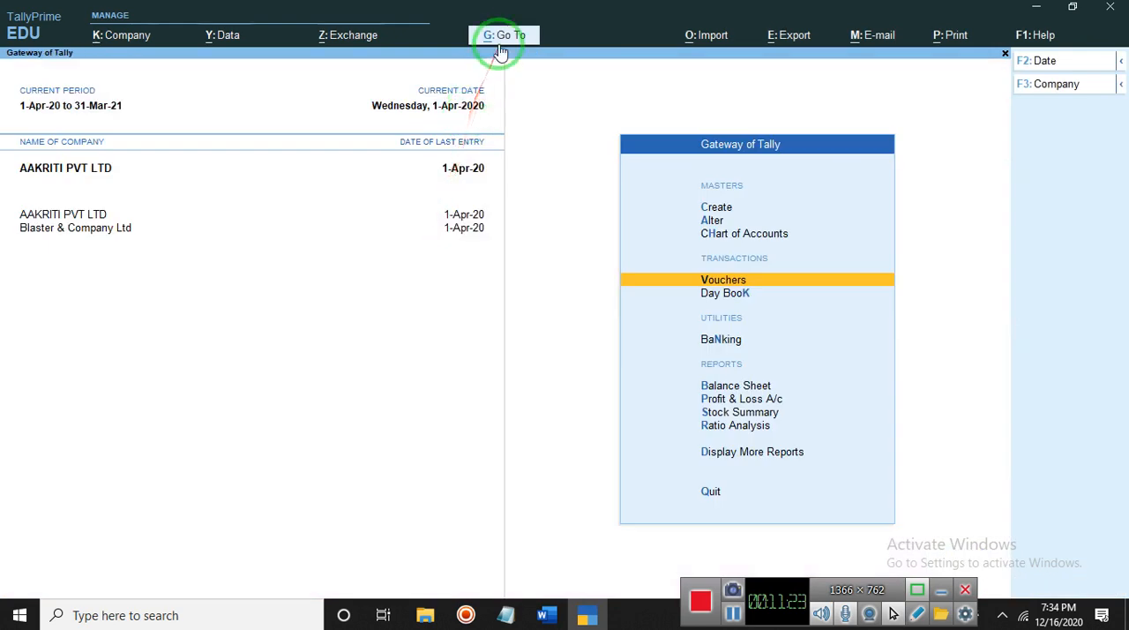
pyautogui.click(500, 40)
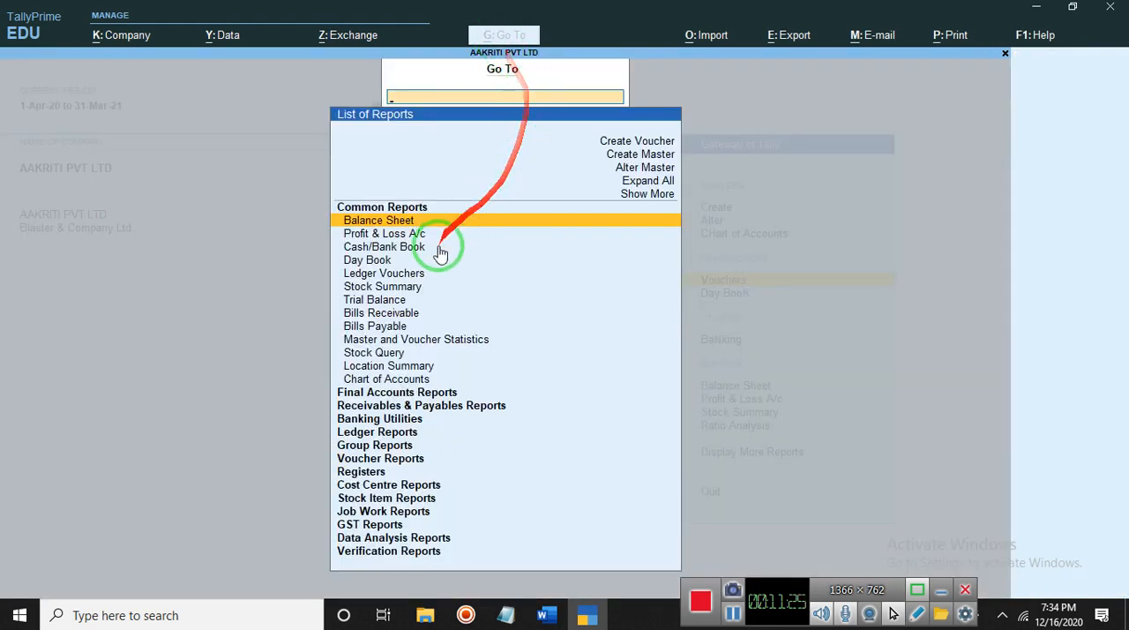
pyautogui.click(391, 460)
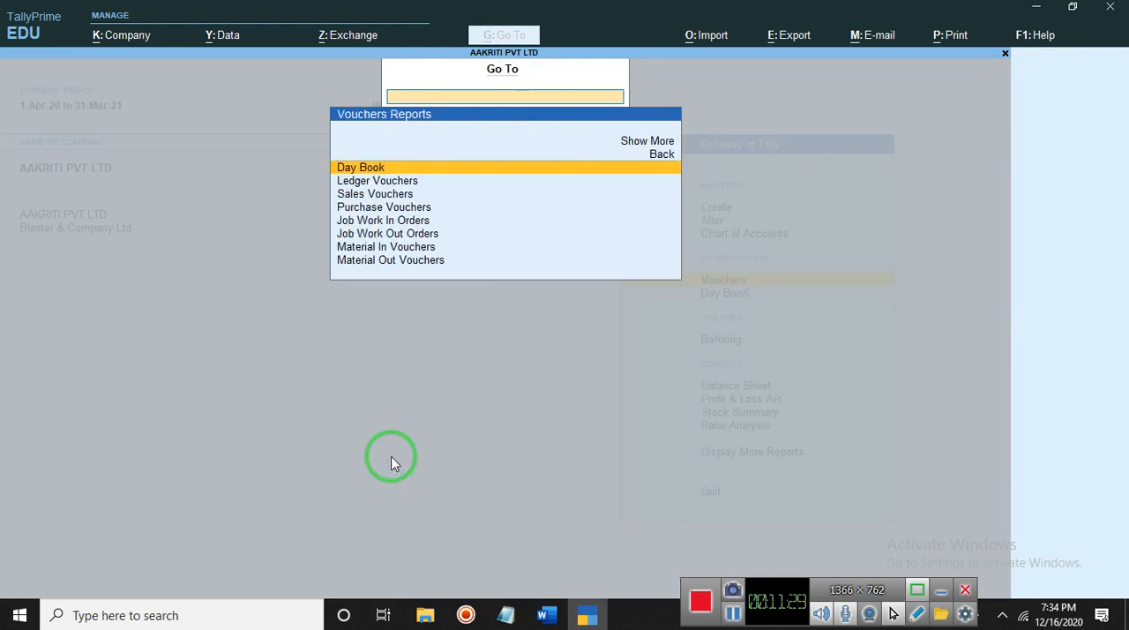
pyautogui.press('Down')
pyautogui.press('Down')
pyautogui.press('Down')
pyautogui.press('Down')
pyautogui.press('Down')
pyautogui.press('Down')
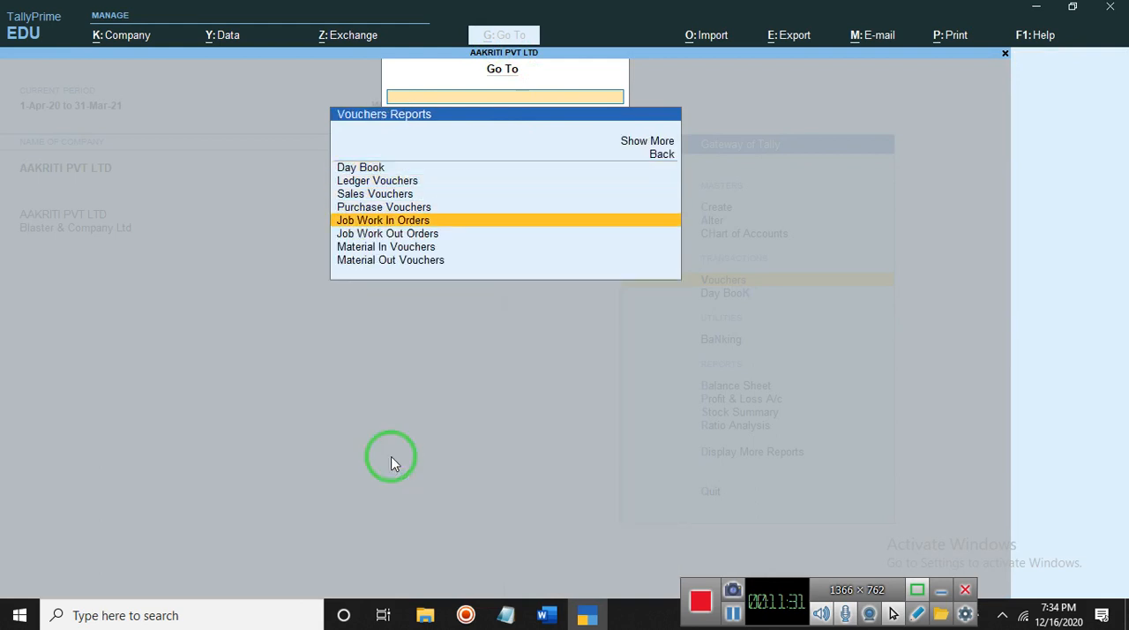
pyautogui.press('Return')
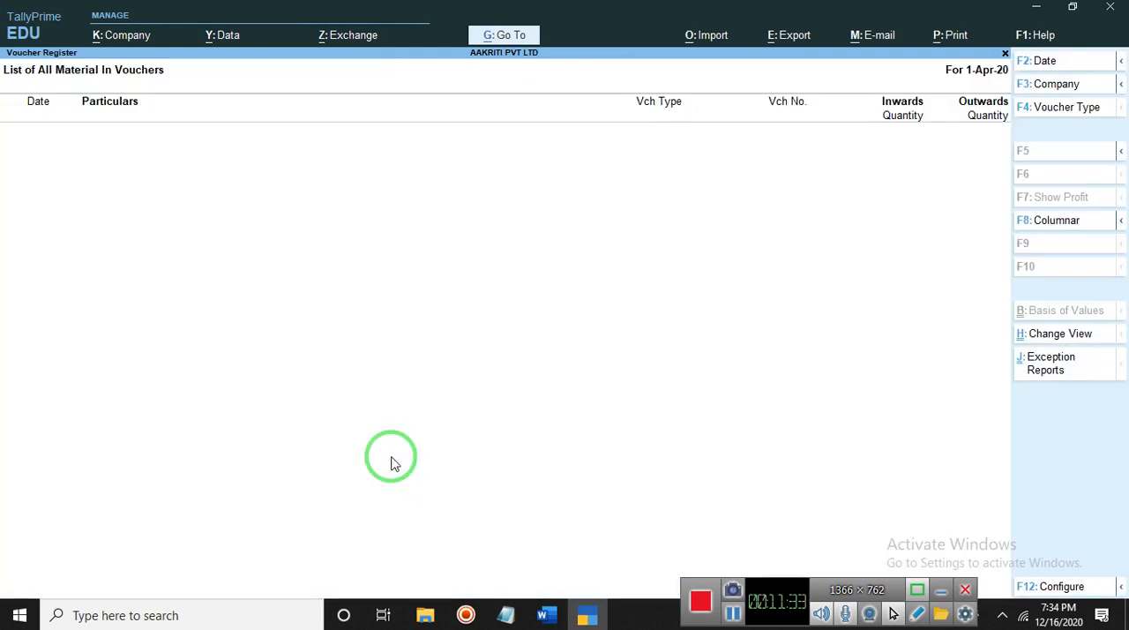
pyautogui.press('Escape')
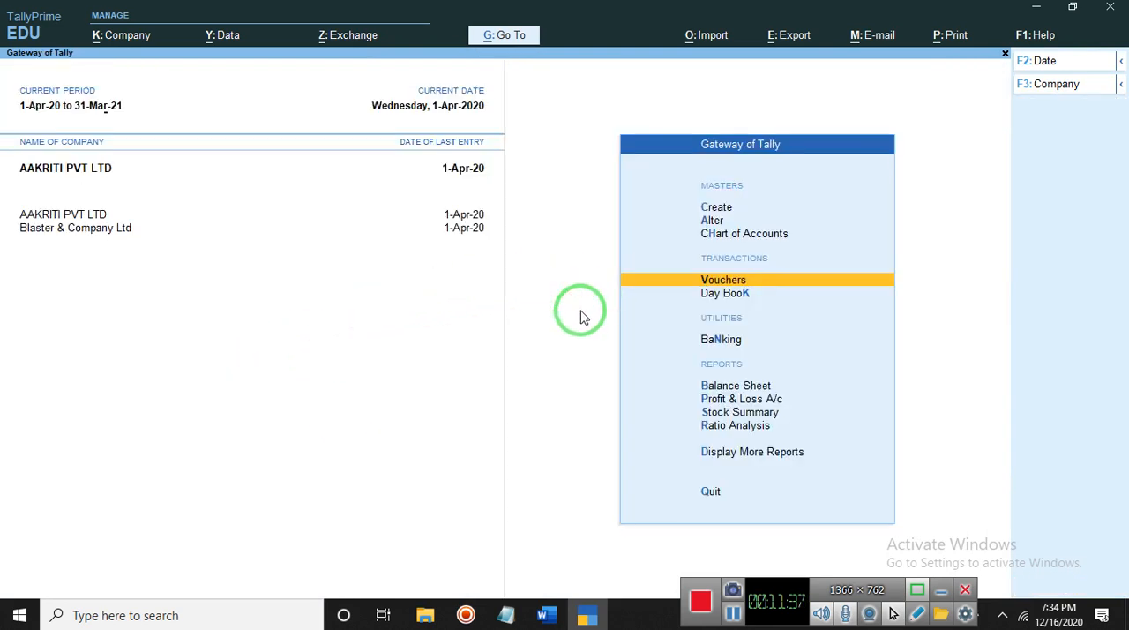
pyautogui.press('Return')
pyautogui.press('Escape')
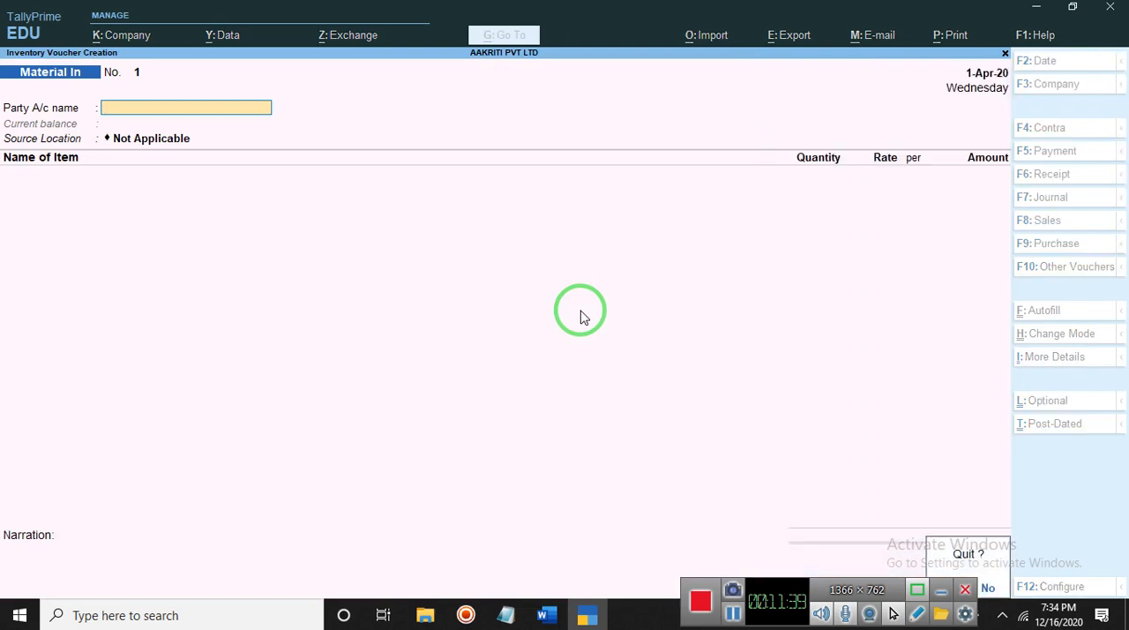
pyautogui.press('Return')
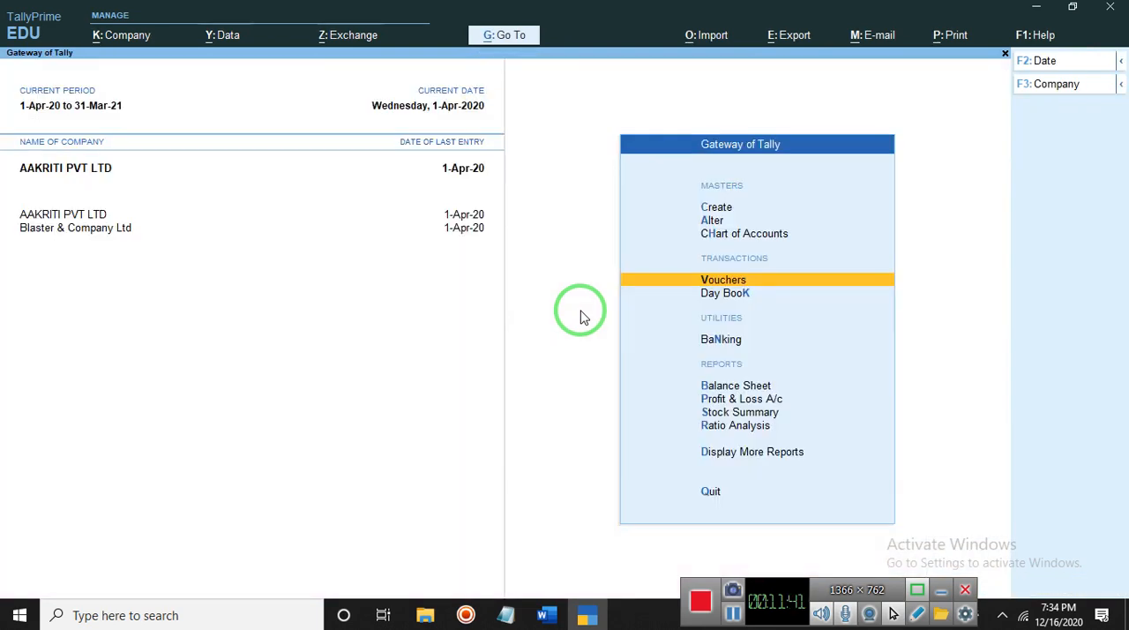
# - Open the Day Book and look through its entries down to the Job Work Out Order
pyautogui.press('Down')
pyautogui.press('Return')
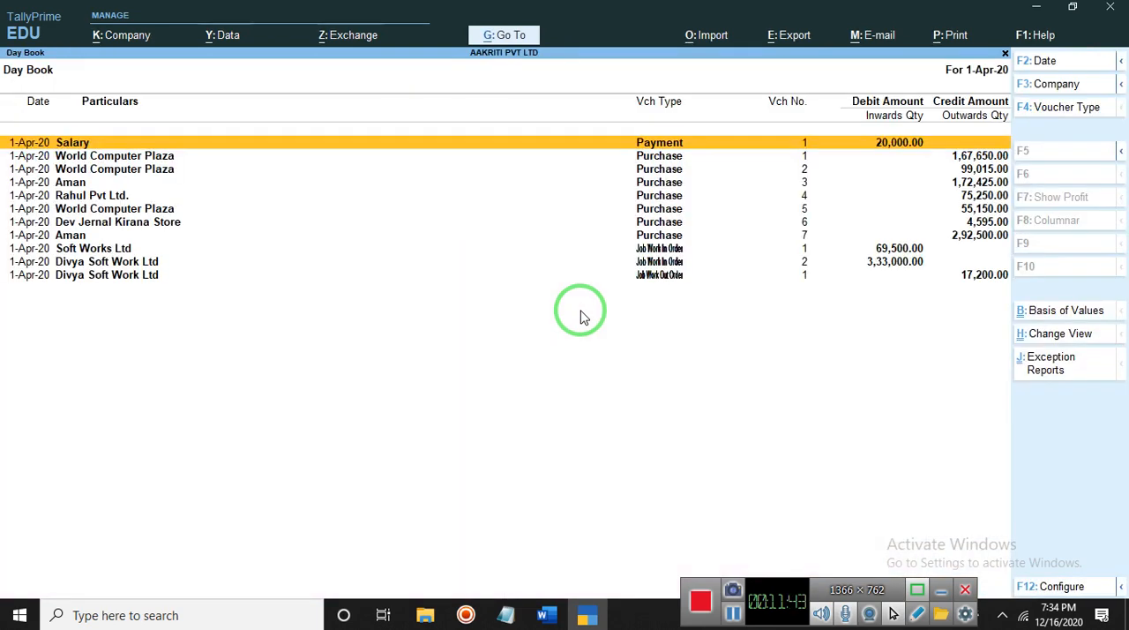
pyautogui.press('Down')
pyautogui.press('Down')
pyautogui.press('Down')
pyautogui.press('Down')
pyautogui.press('Down')
pyautogui.press('Down')
pyautogui.press('Down')
pyautogui.press('Down')
pyautogui.press('Down')
pyautogui.press('Down')
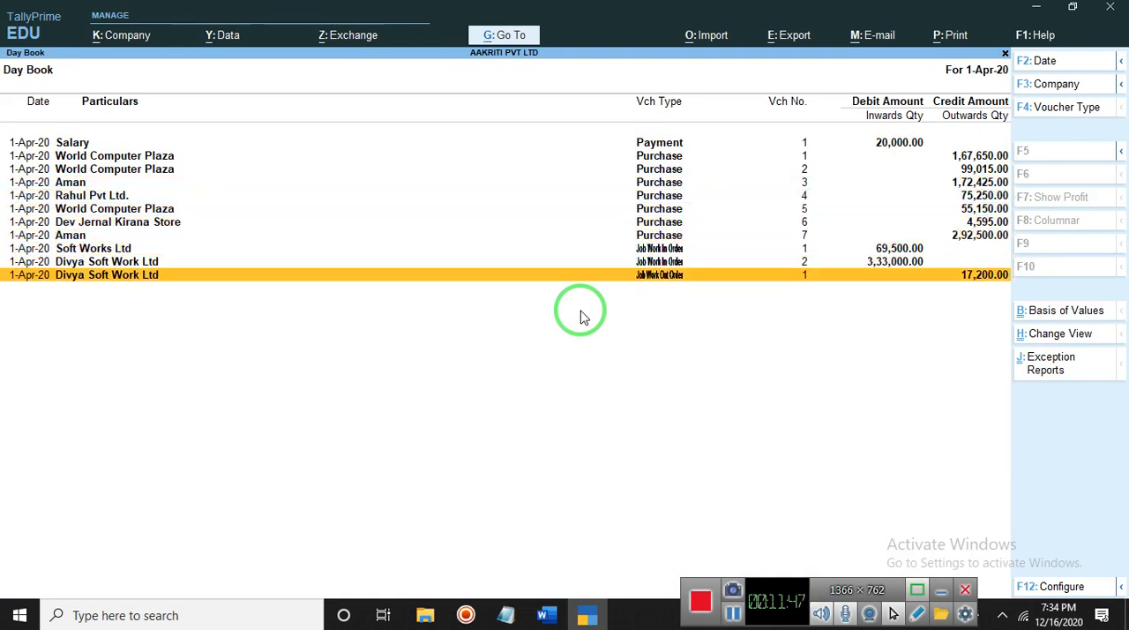
# - Review the Job Work In Order voucher of Soft Works Ltd from the Day Book and return to the Gateway
pyautogui.press('Up')
pyautogui.press('Up')
pyautogui.press('Return')
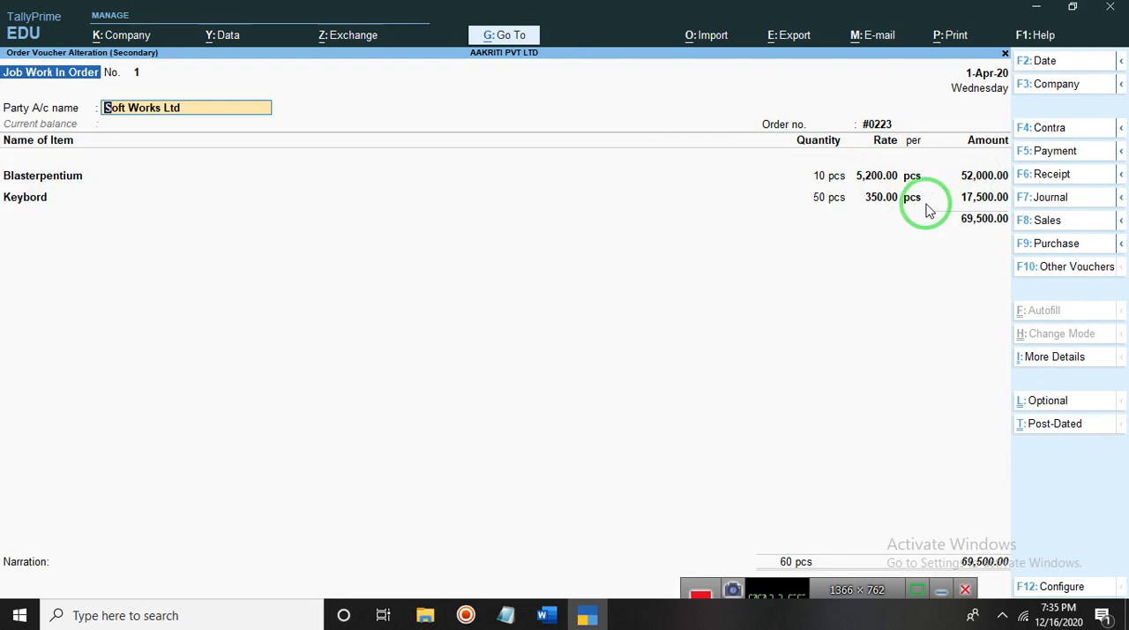
pyautogui.press('ctrl')
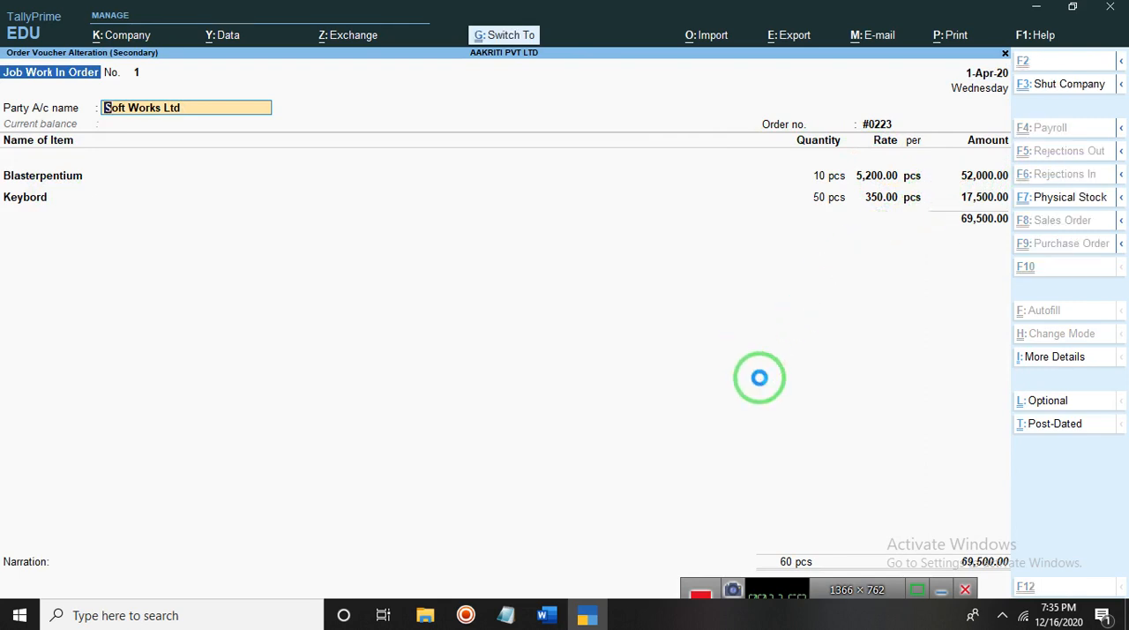
pyautogui.press('Escape')
pyautogui.press('Escape')
pyautogui.press('n')
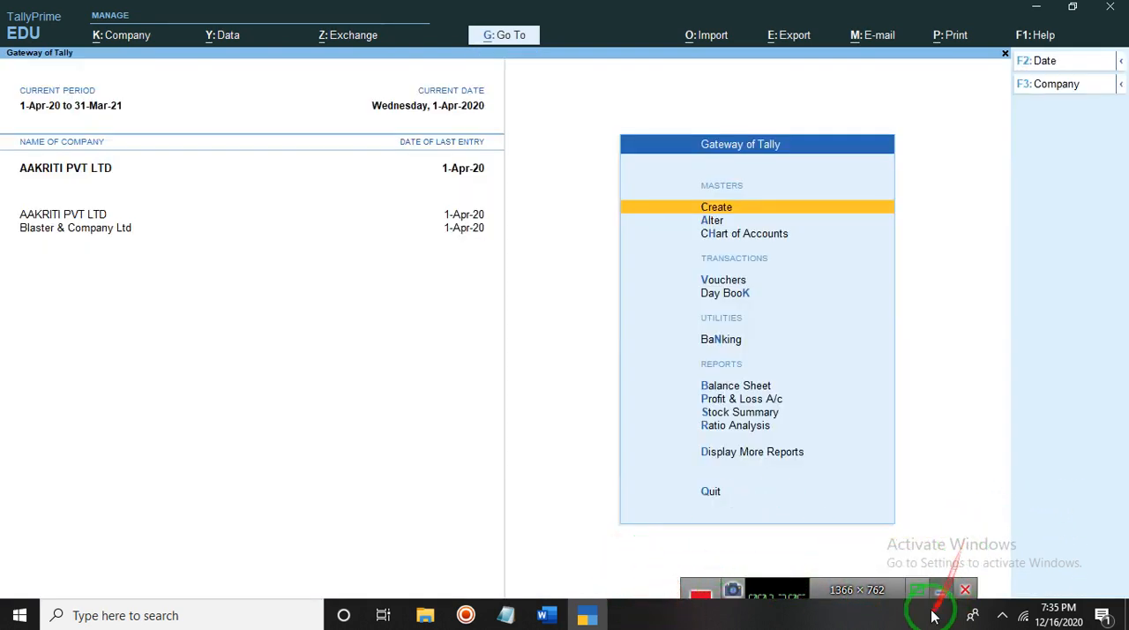
pyautogui.click(864, 591)
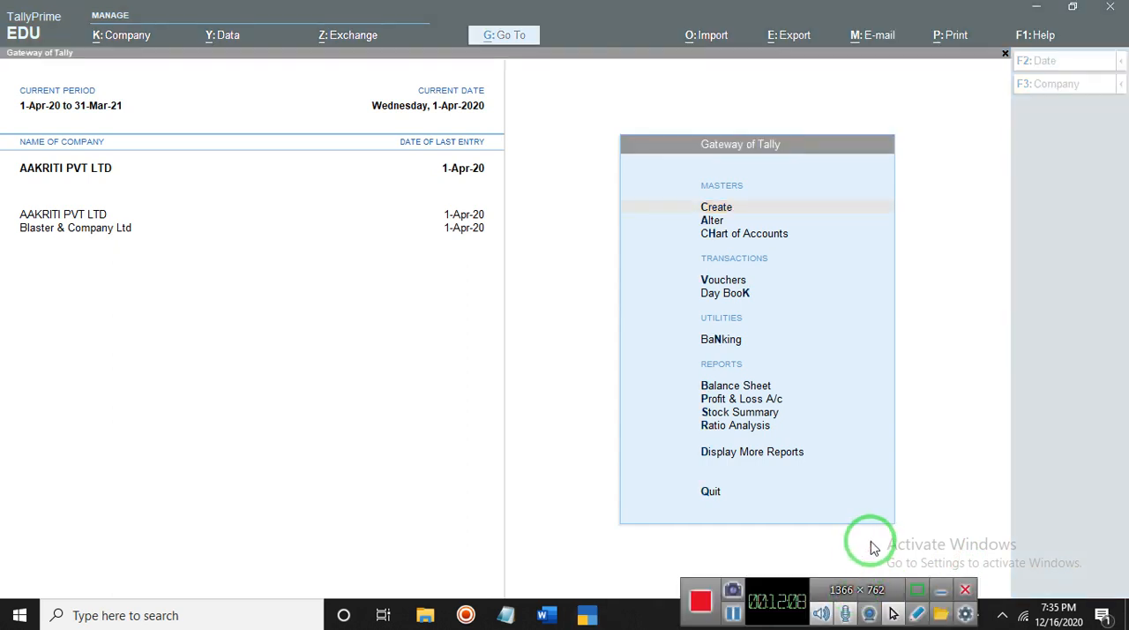
pyautogui.click(734, 614)
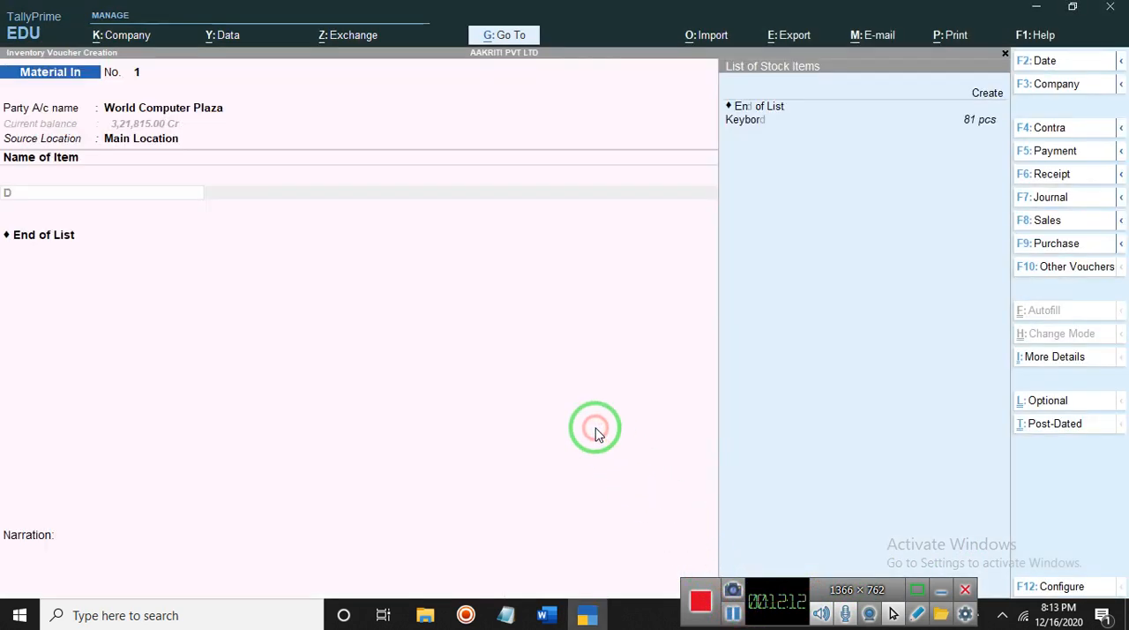
pyautogui.click(595, 434)
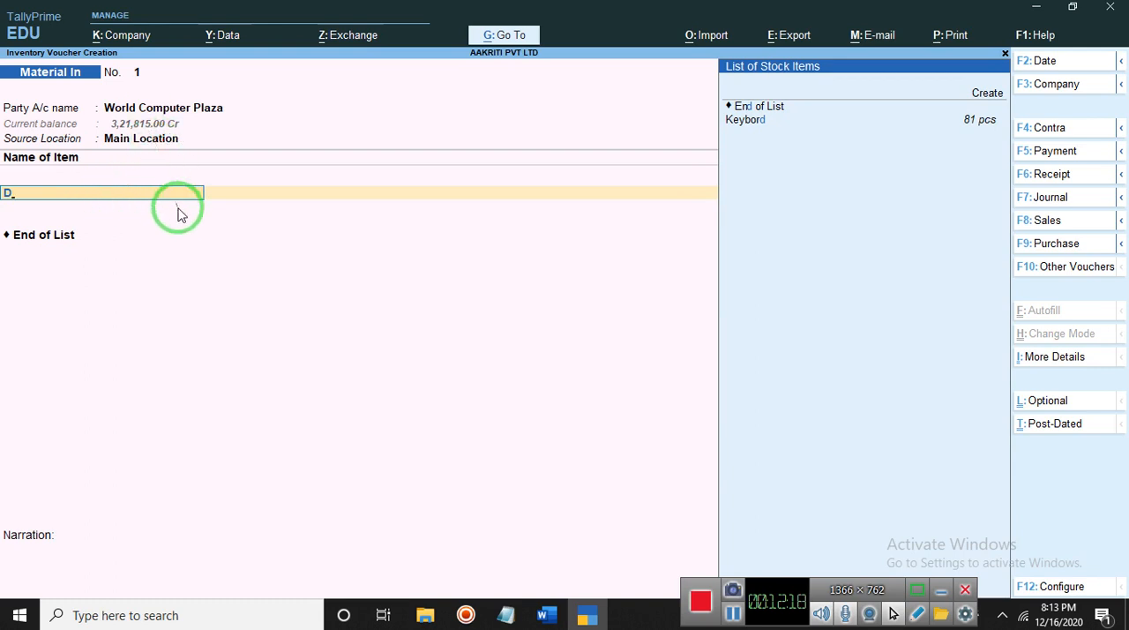
# - Clear the stray letter from the item name and select Material In as the voucher type
pyautogui.press('BackSpace')
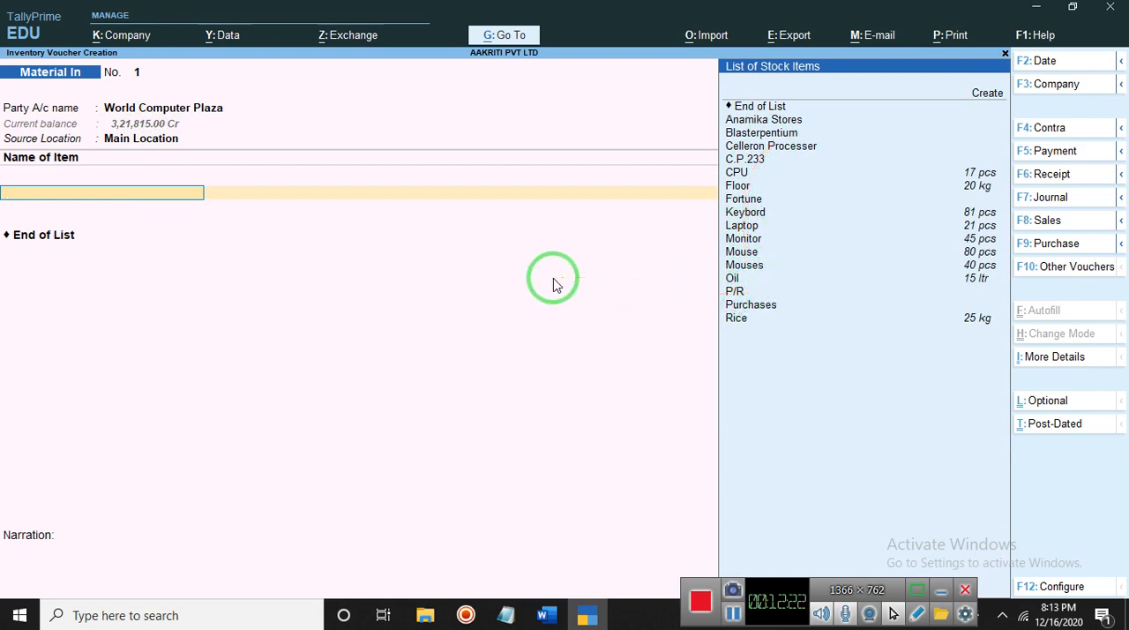
pyautogui.press('Down')
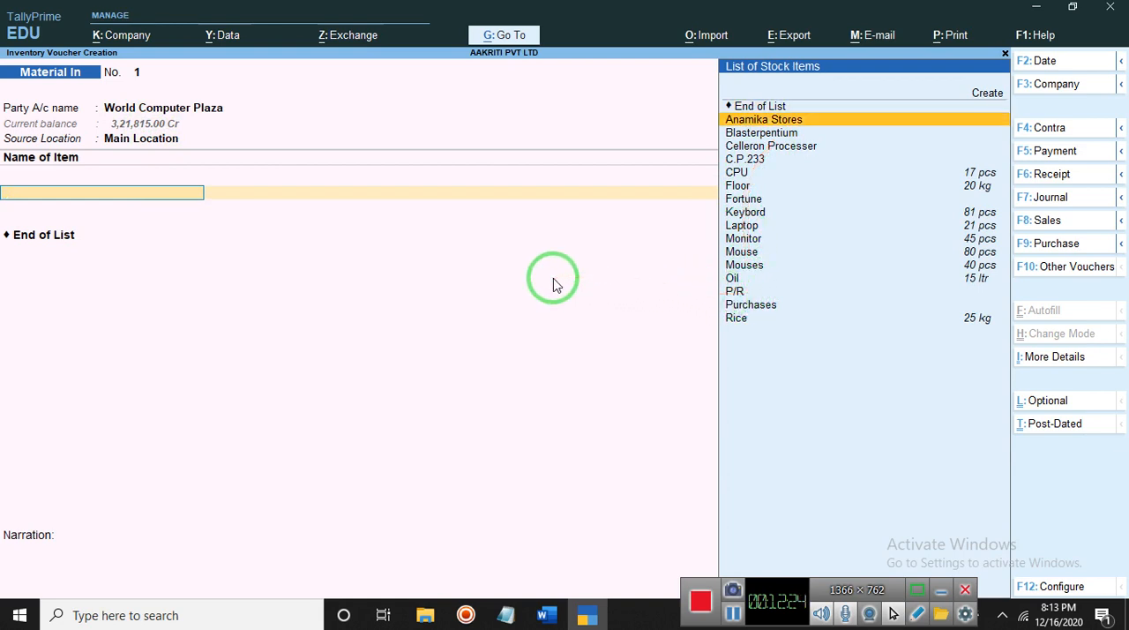
pyautogui.click(1048, 273)
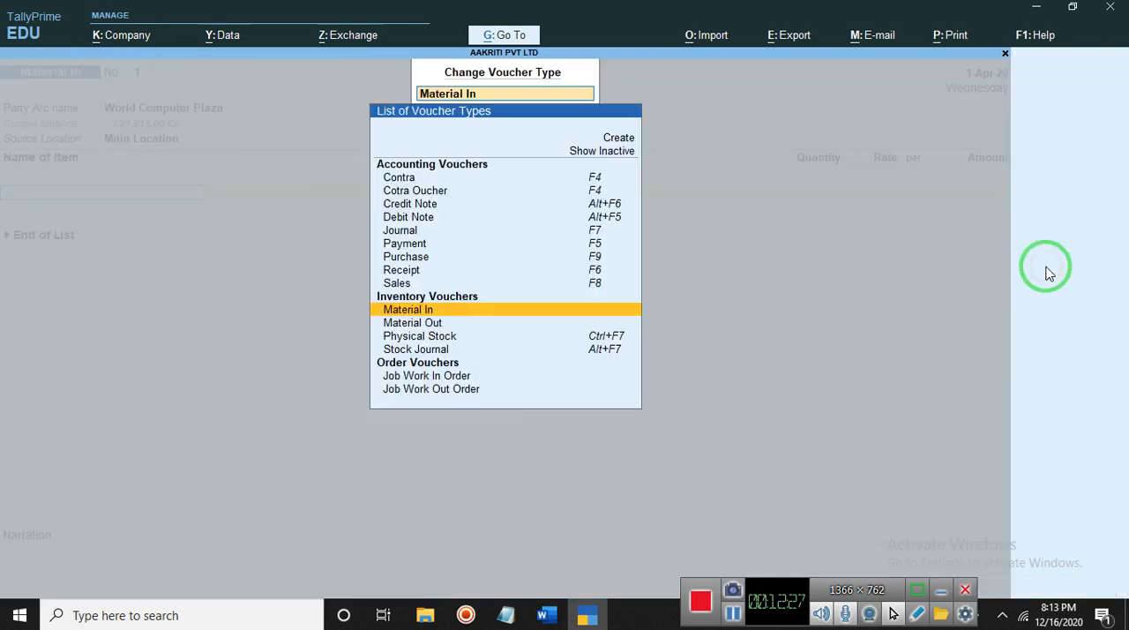
pyautogui.click(436, 311)
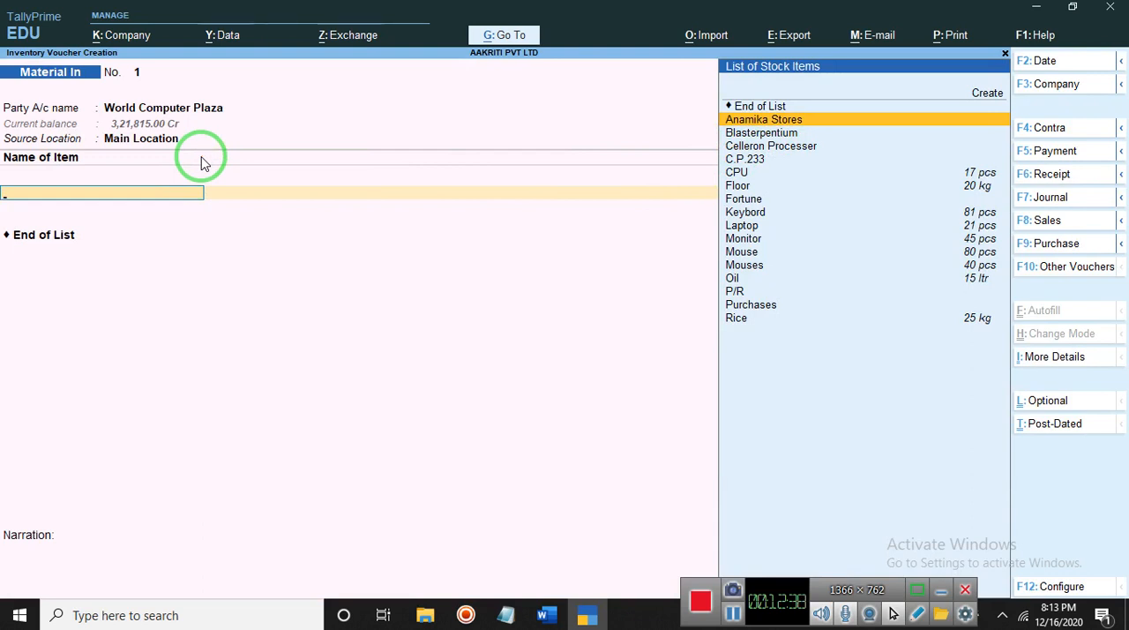
# - Add the item Keybord to the World Computer Plaza voucher, not considered as scrap
pyautogui.press('Down')
pyautogui.press('Down')
pyautogui.press('Down')
pyautogui.press('Down')
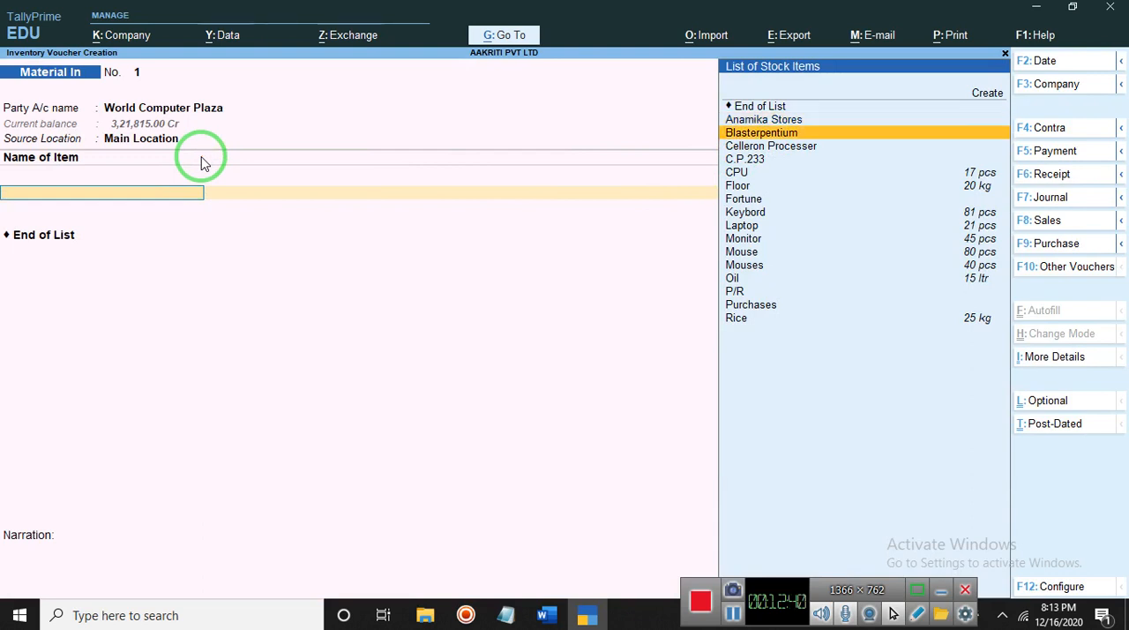
pyautogui.press('Down')
pyautogui.press('Down')
pyautogui.press('Down')
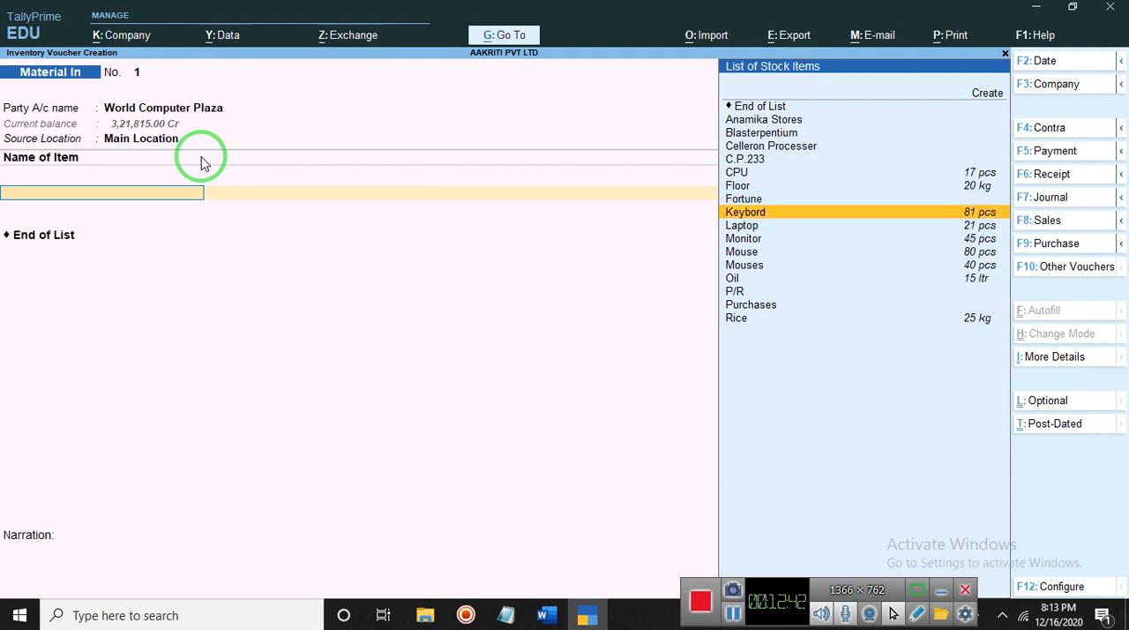
pyautogui.press('Return')
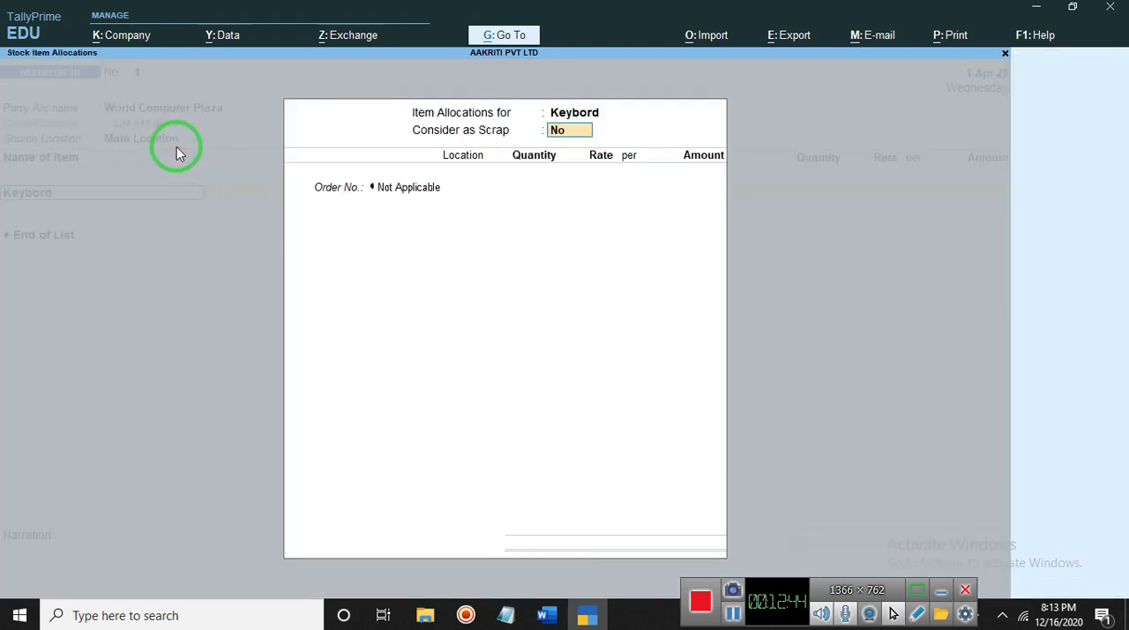
pyautogui.press('Return')
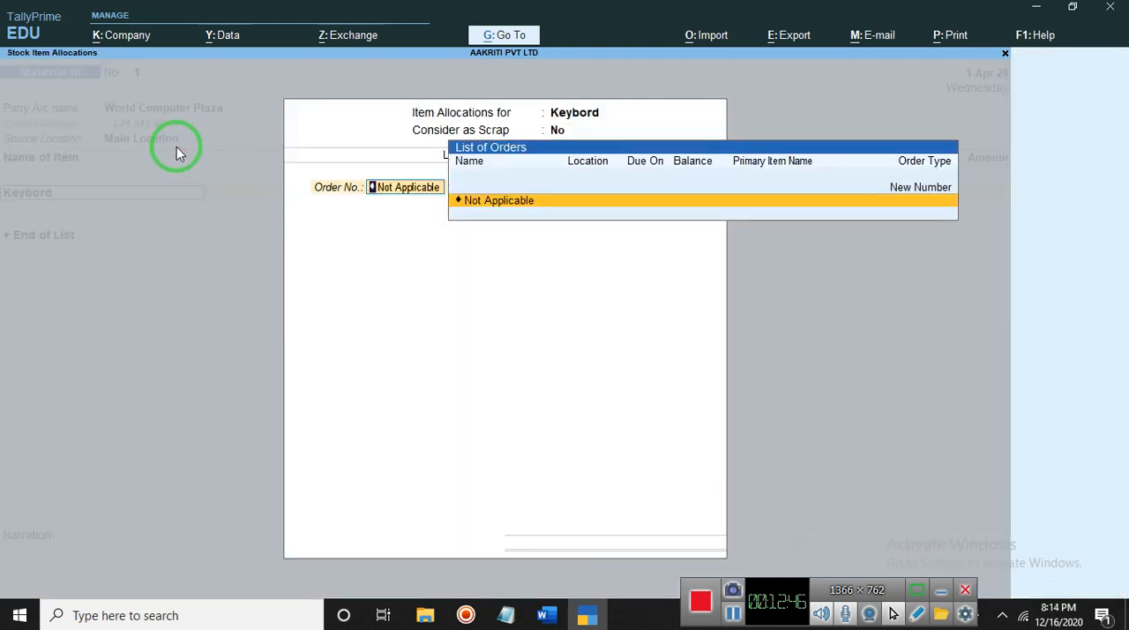
# - Allocate Keybord to a new order number due in 200 days
pyautogui.write('12')
pyautogui.press('Return')
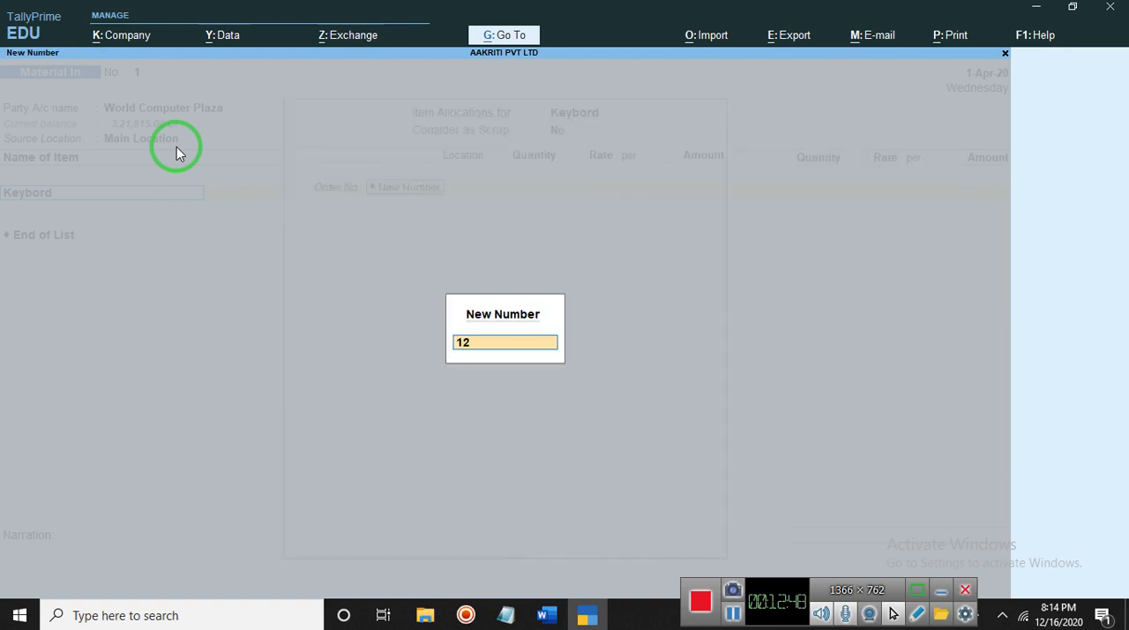
pyautogui.press('Return')
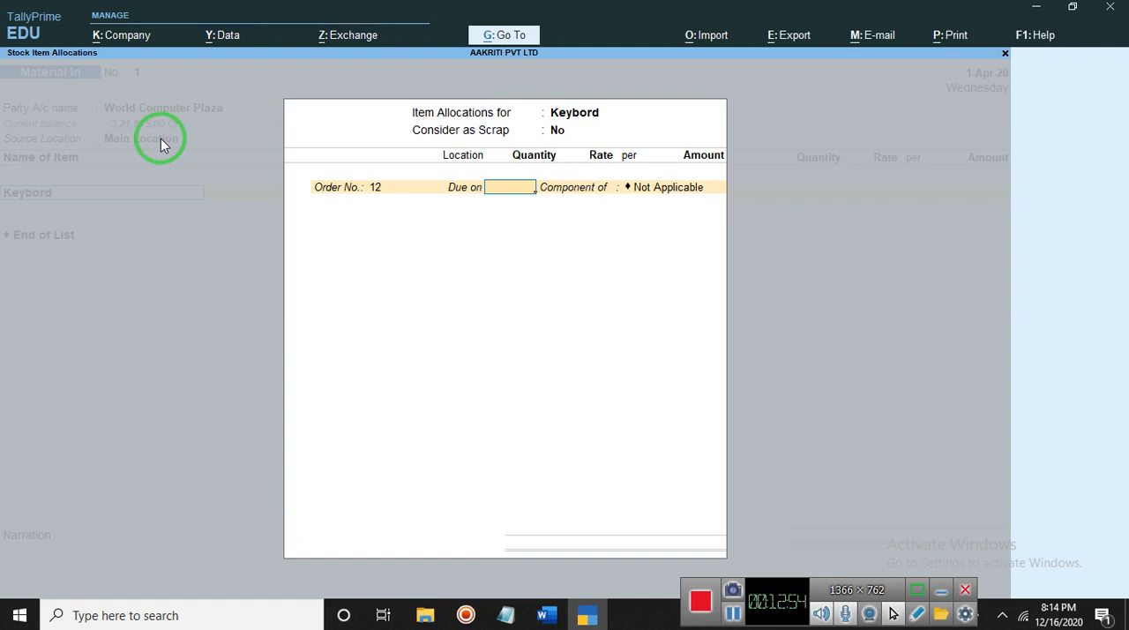
pyautogui.write('200')
pyautogui.press('Return')
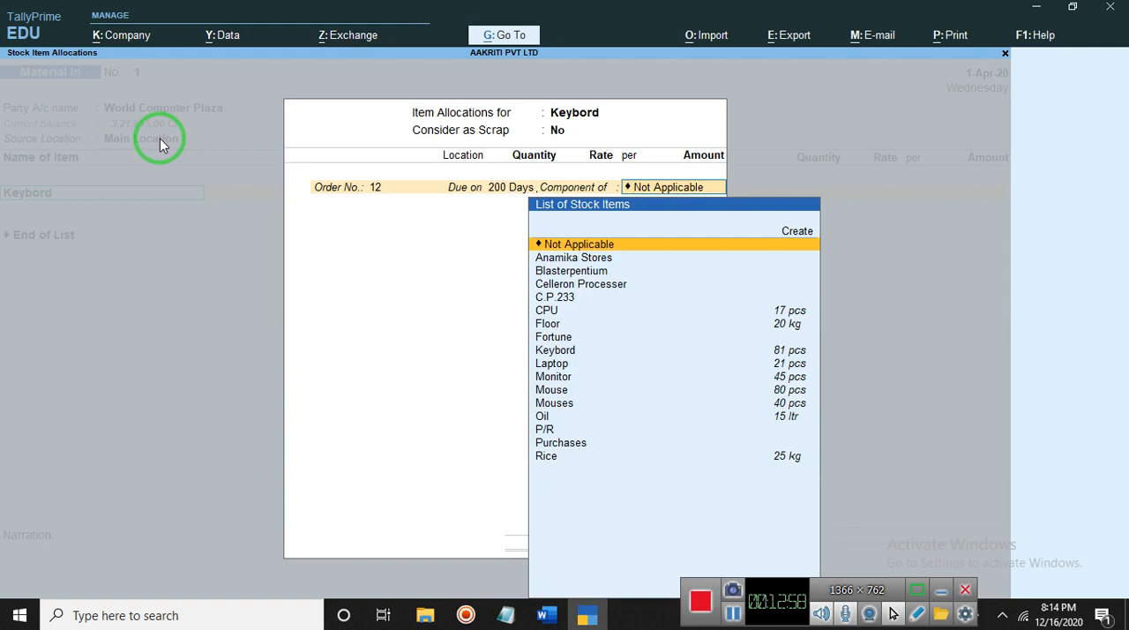
# - Make the order line a component of Keybord
pyautogui.press('Return')
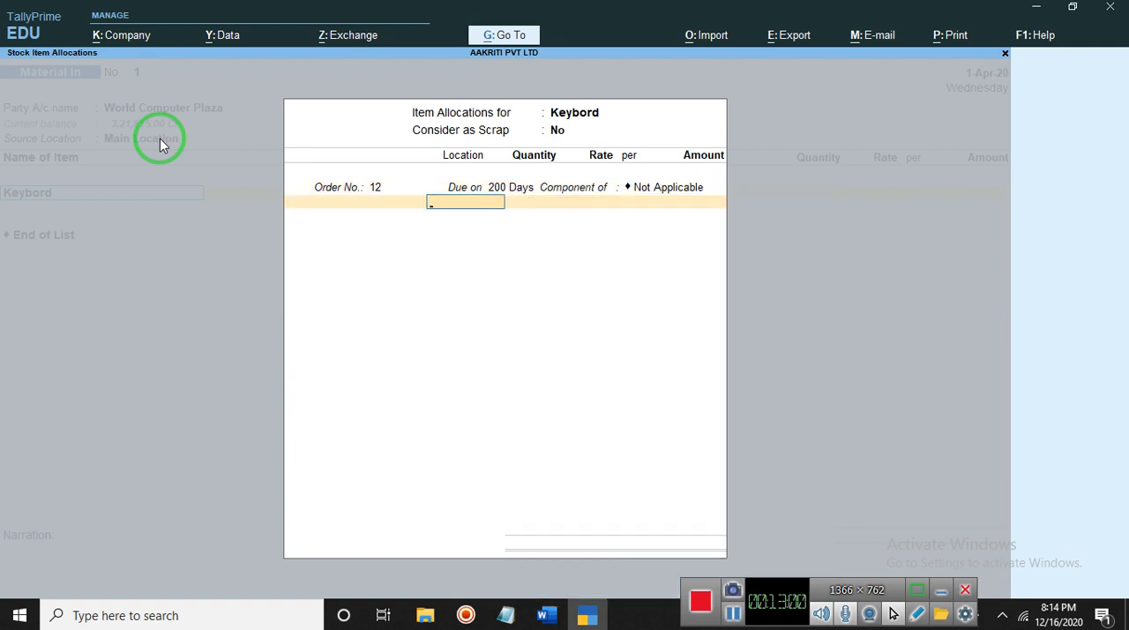
pyautogui.press('BackSpace')
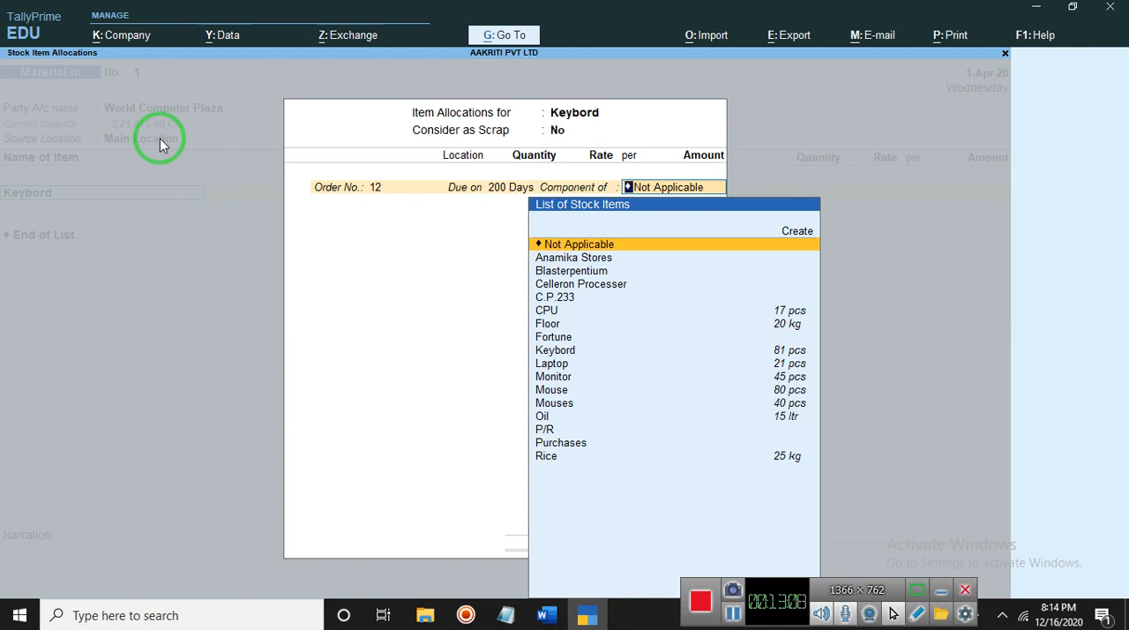
pyautogui.press('Down')
pyautogui.press('Down')
pyautogui.press('Down')
pyautogui.press('Down')
pyautogui.press('Down')
pyautogui.press('Down')
pyautogui.press('Down')
pyautogui.press('Down')
pyautogui.press('Down')
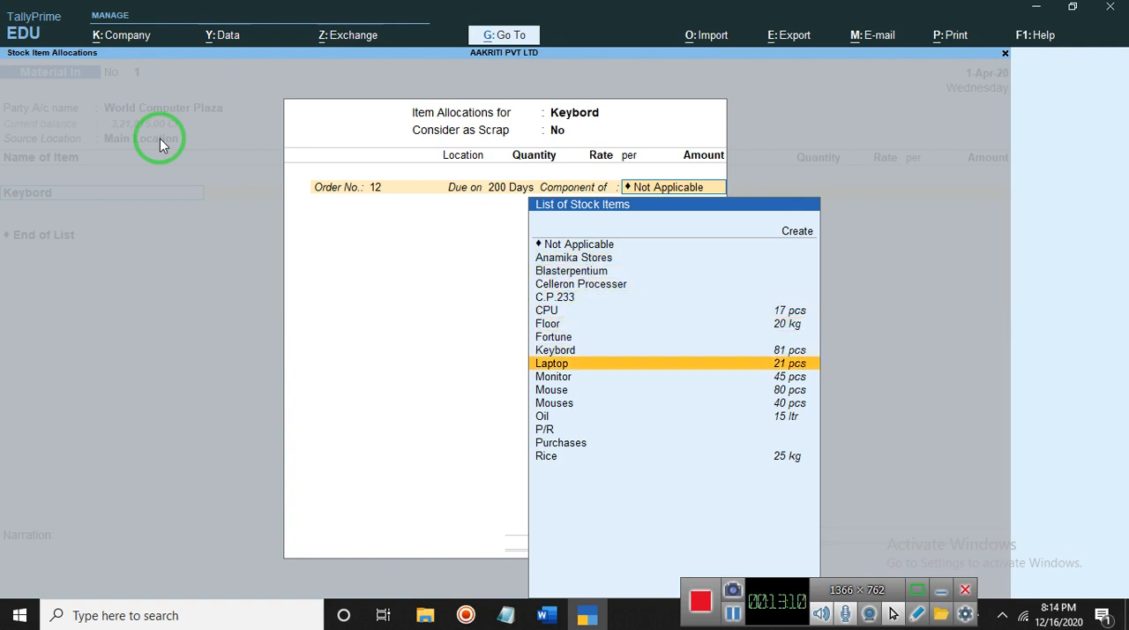
pyautogui.press('Up')
pyautogui.press('Return')
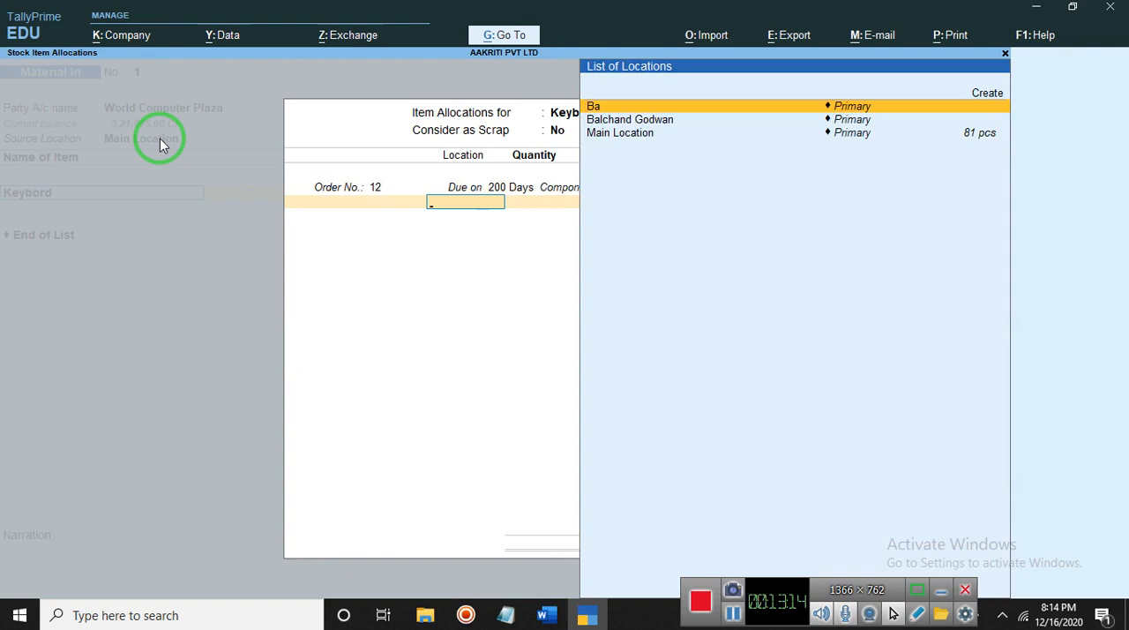
# - Set the order line's location to Ba and end the list of orders to finish the item allocations
pyautogui.press('Down')
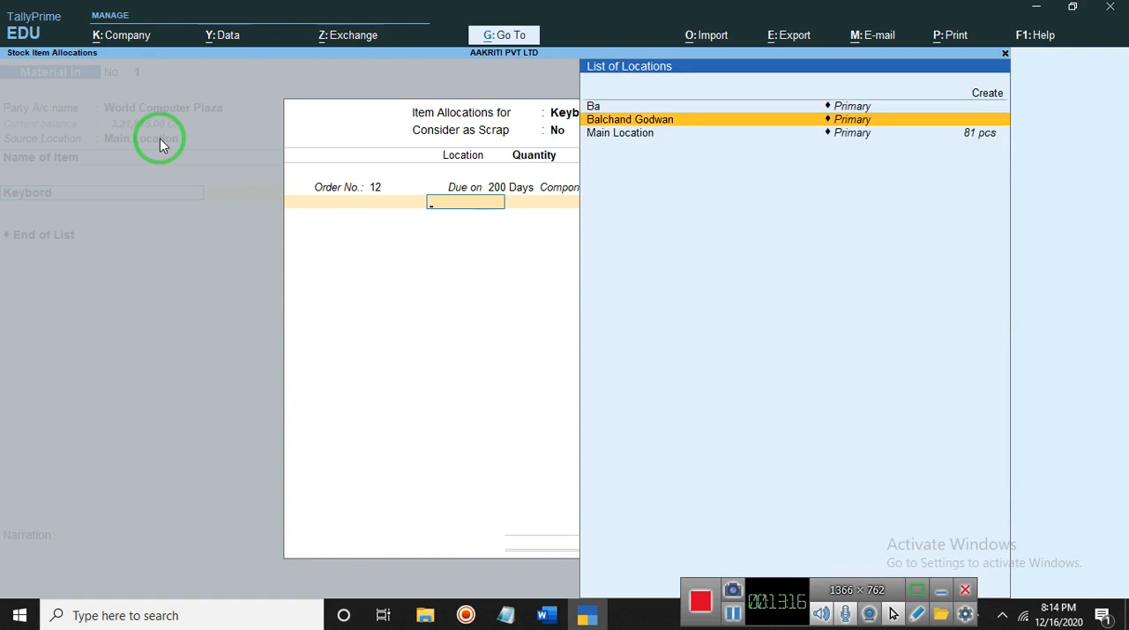
pyautogui.press('Up')
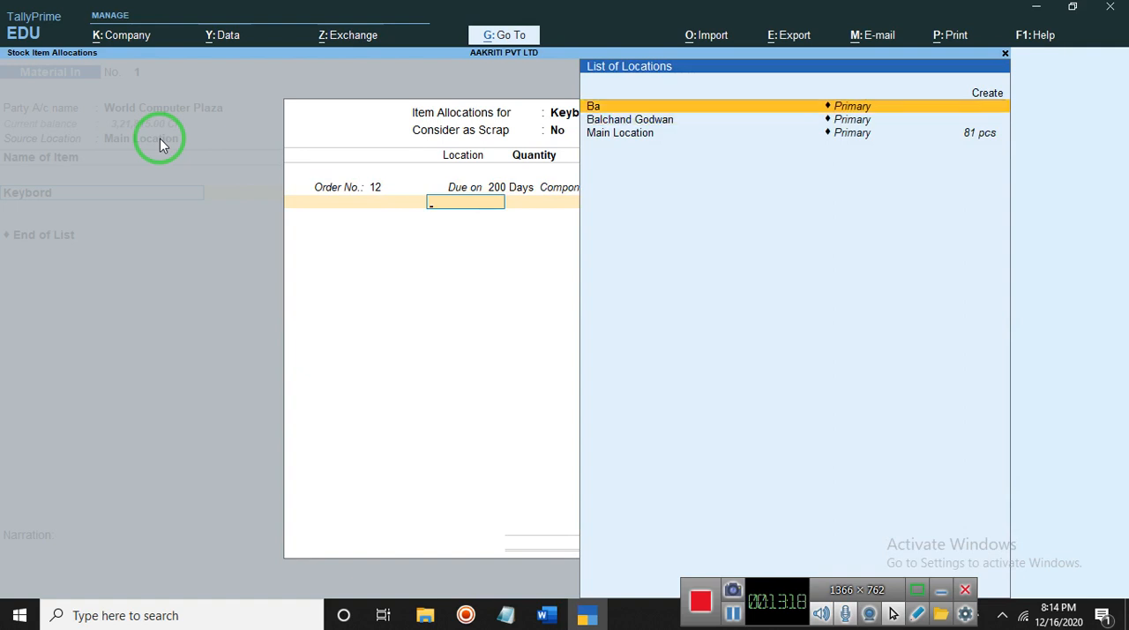
pyautogui.press('Return')
pyautogui.press('Return')
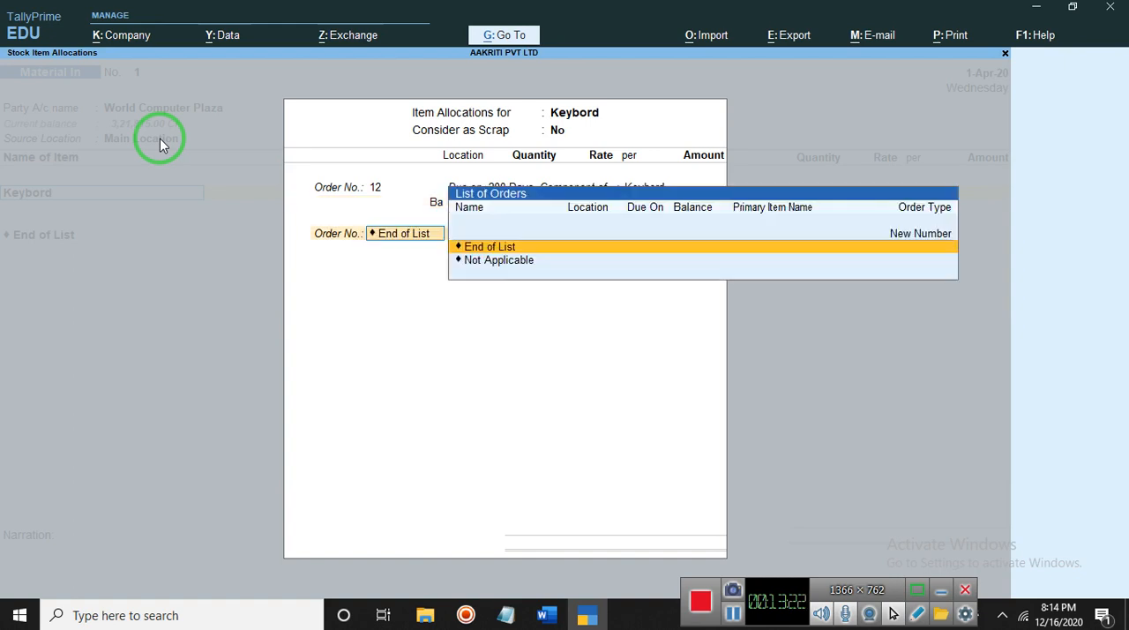
pyautogui.press('Return')
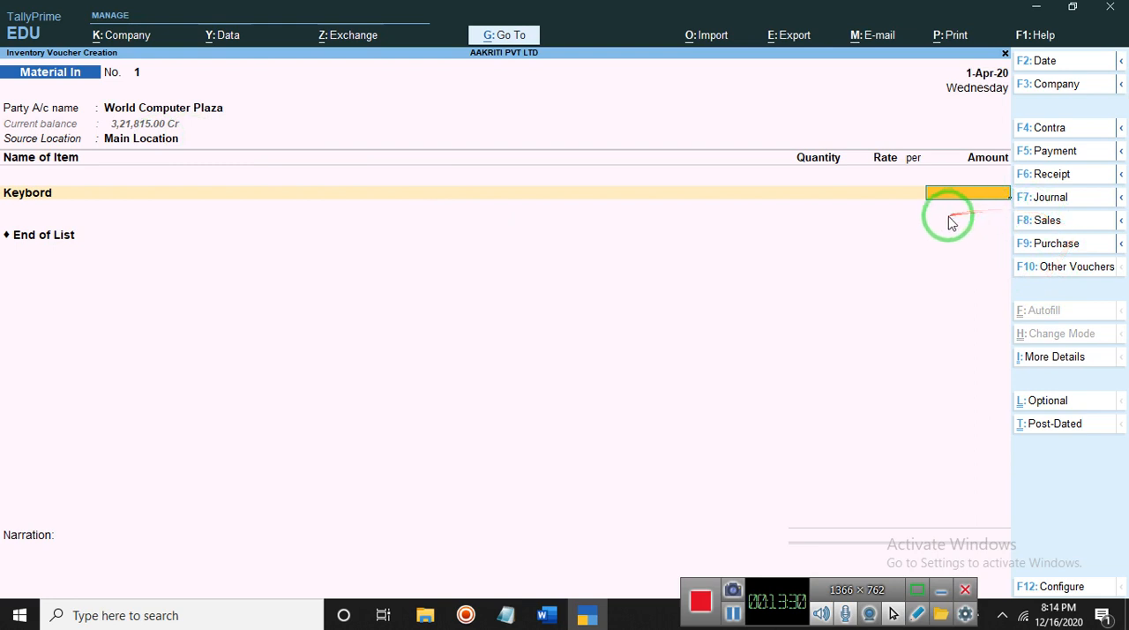
pyautogui.press('Return')
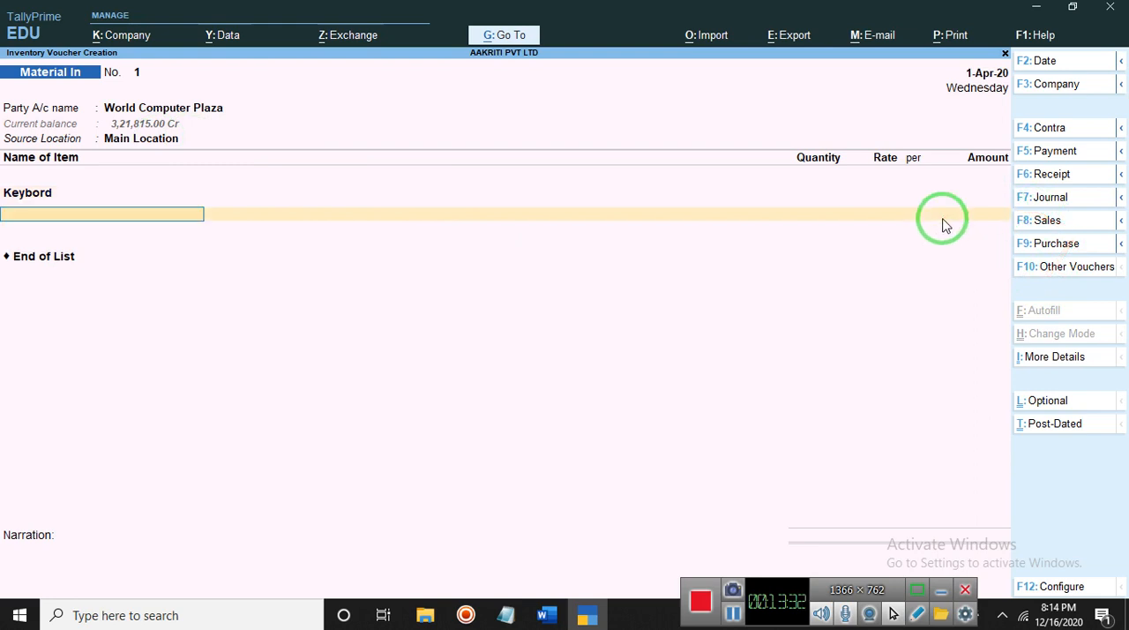
pyautogui.press('Return')
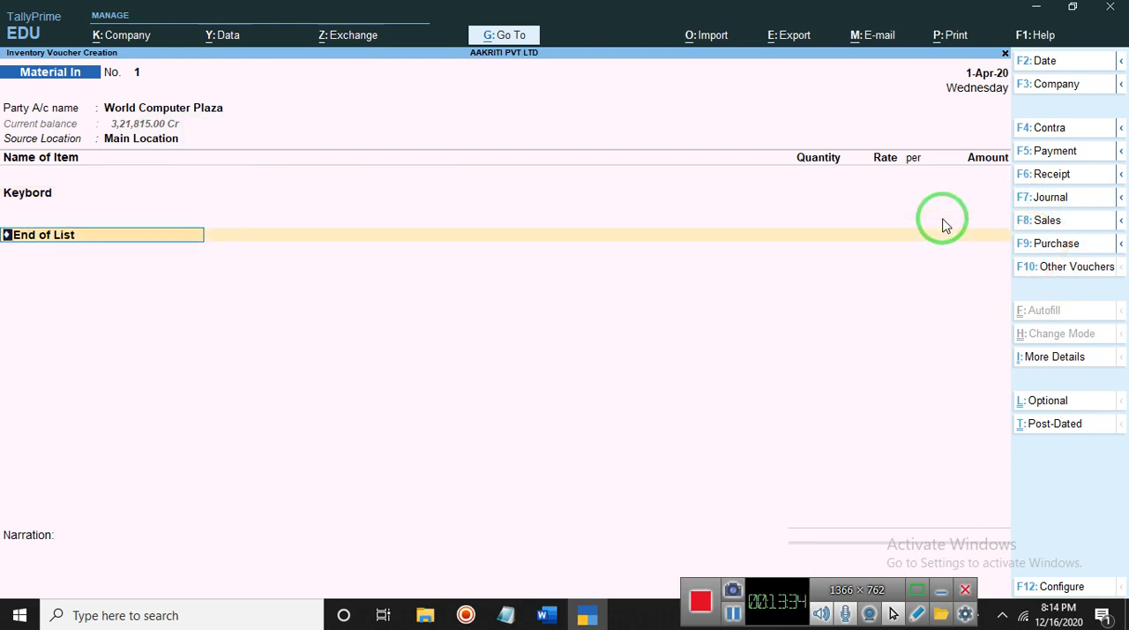
pyautogui.click(733, 614)
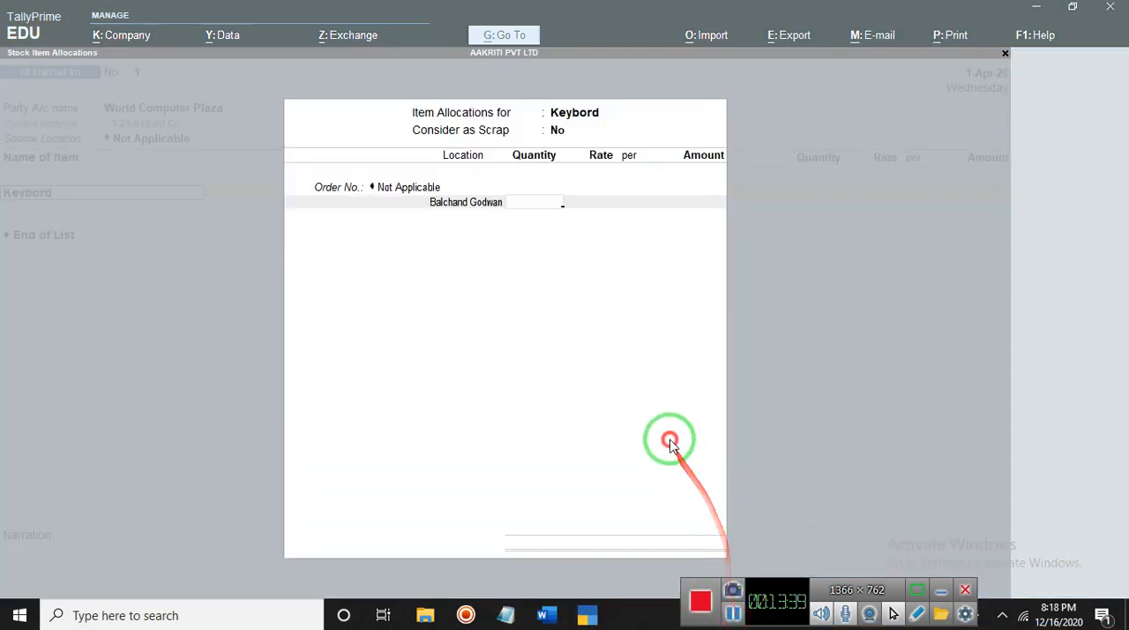
pyautogui.click(670, 443)
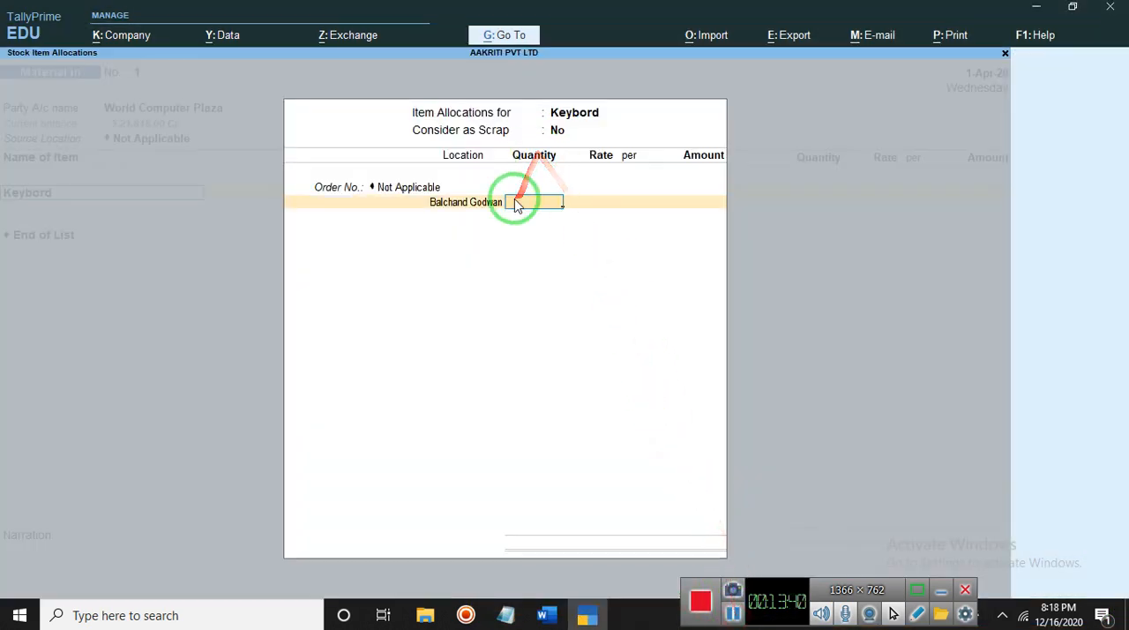
# - Allocate 20 pcs of Keybord to the Balchand Godwan location, accepting the default rate and unit
pyautogui.write('20')
pyautogui.press('Return')
pyautogui.press('Return')
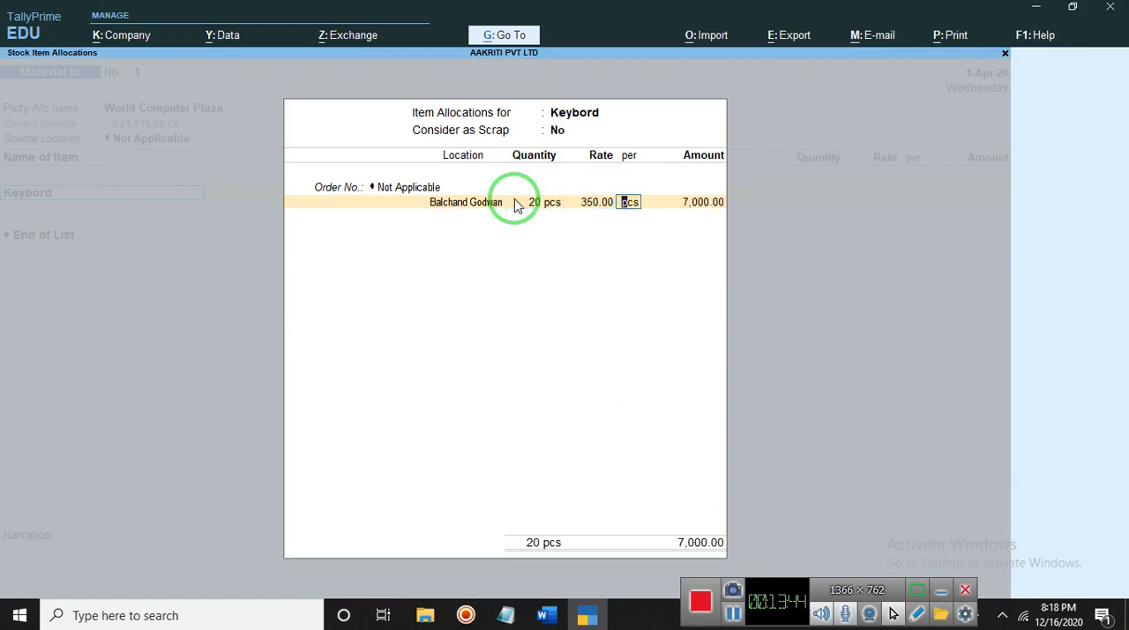
pyautogui.press('Return')
pyautogui.press('Return')
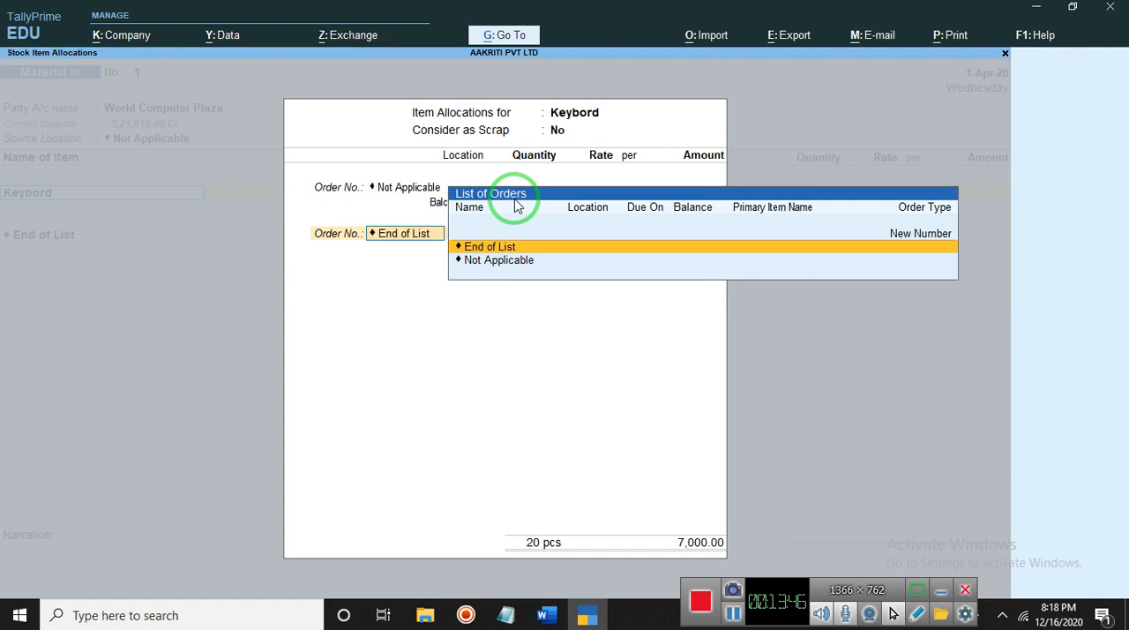
# - Add a second Keybord allocation line with the order set to Not Applicable and the location set to Main Location
pyautogui.press('Down')
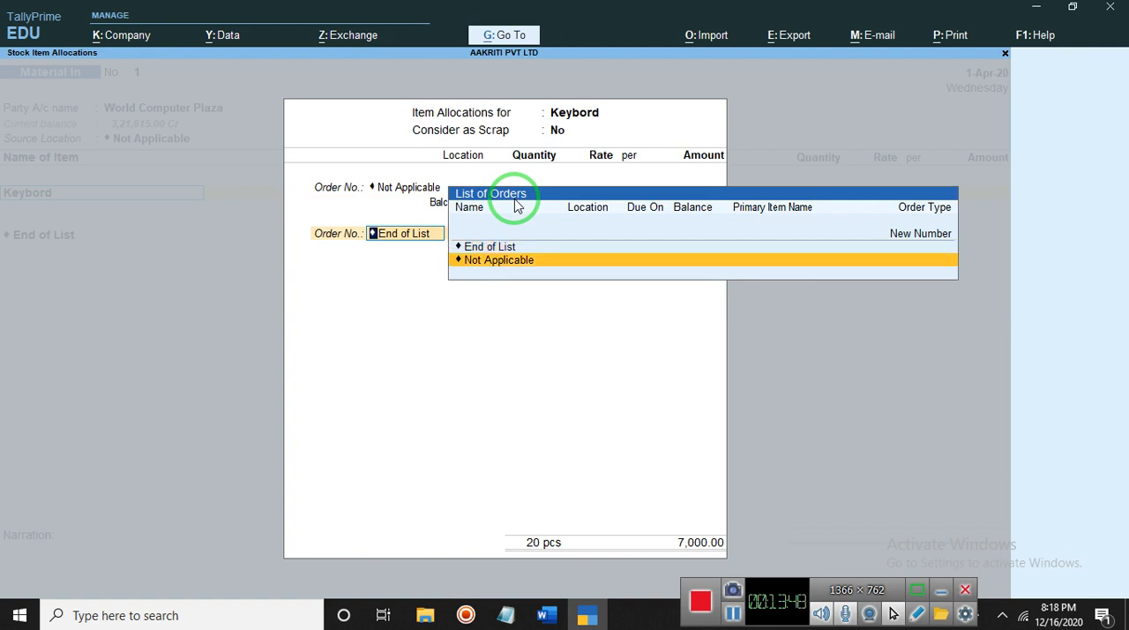
pyautogui.press('Return')
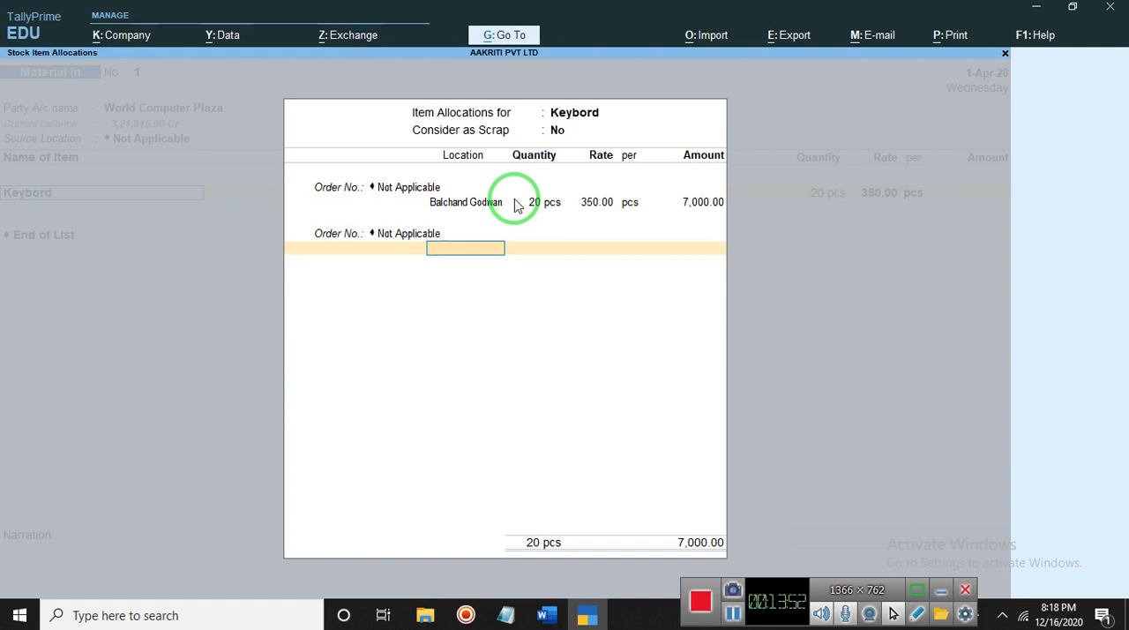
pyautogui.write('S')
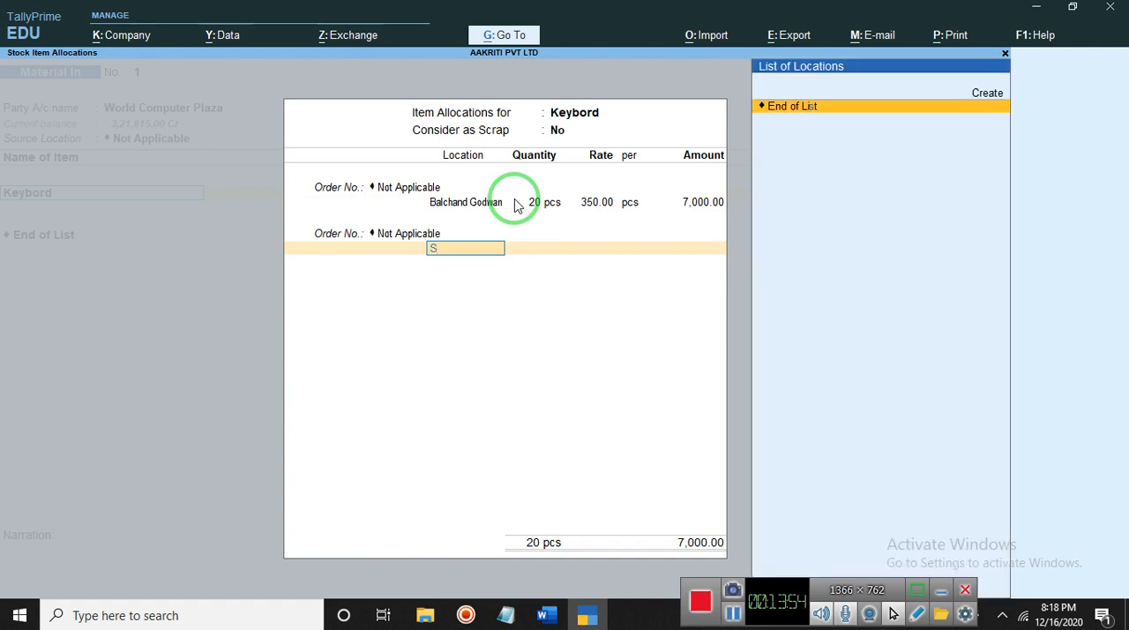
pyautogui.press('BackSpace')
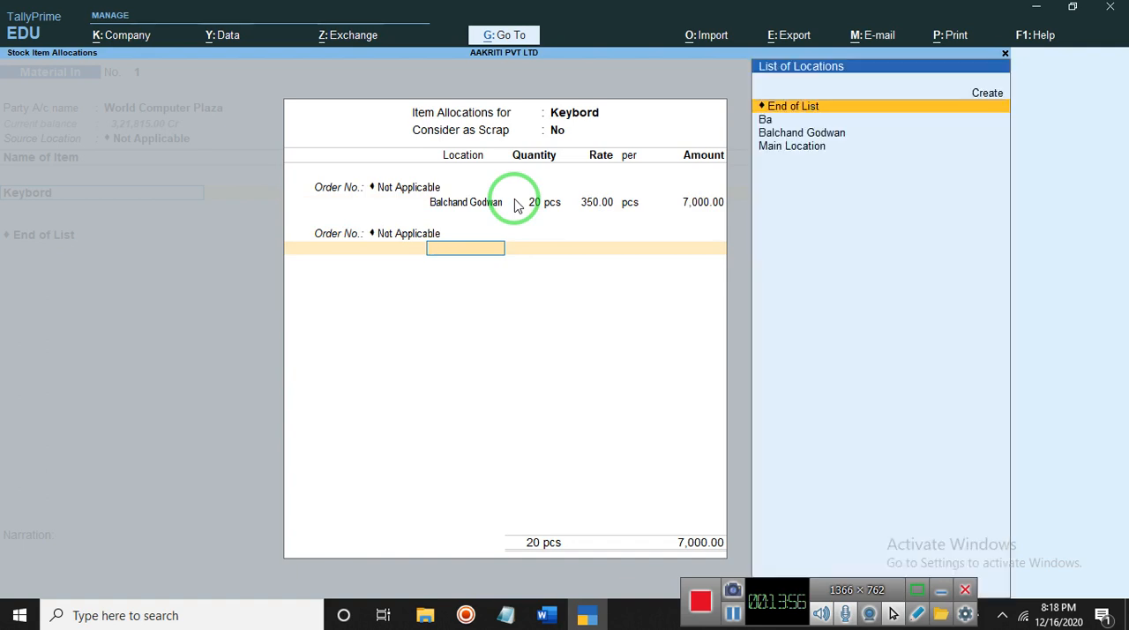
pyautogui.press('Down')
pyautogui.press('Down')
pyautogui.press('Down')
pyautogui.press('Return')
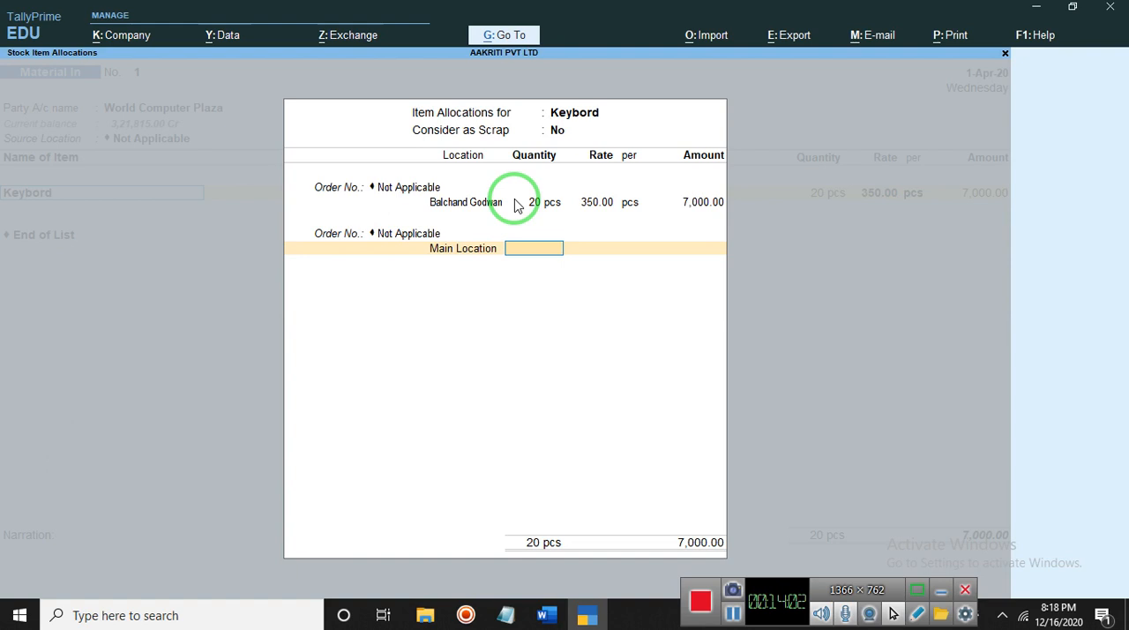
# - Set the Main Location line's quantity to 50 pcs at the default rate and finish the Keybord allocations
pyautogui.write('50')
pyautogui.press('Return')
pyautogui.press('Return')
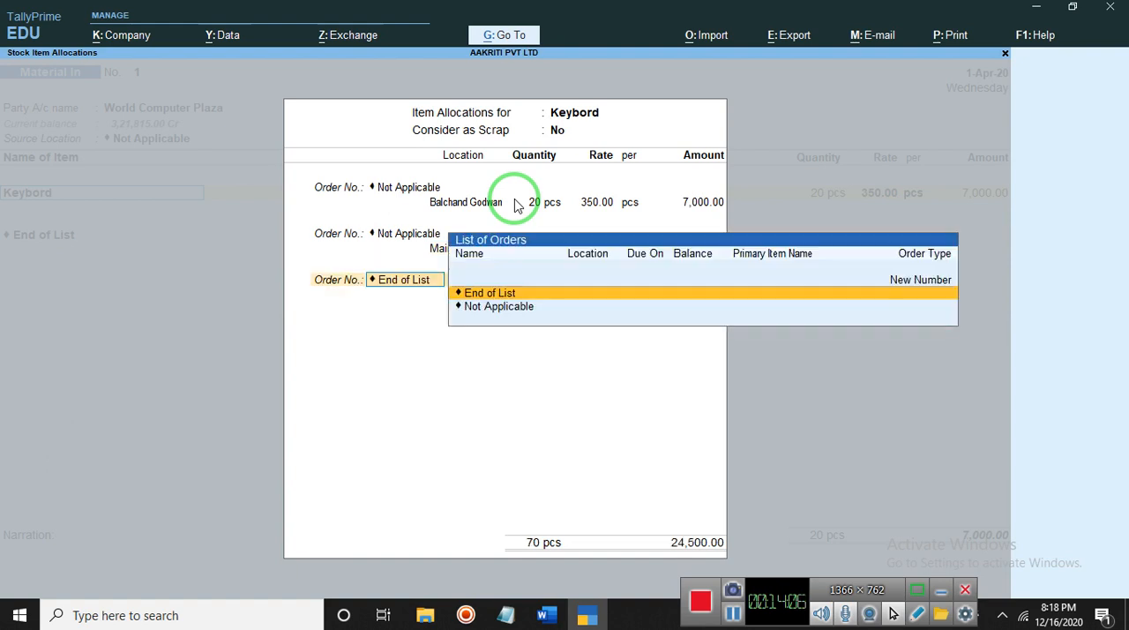
pyautogui.press('Return')
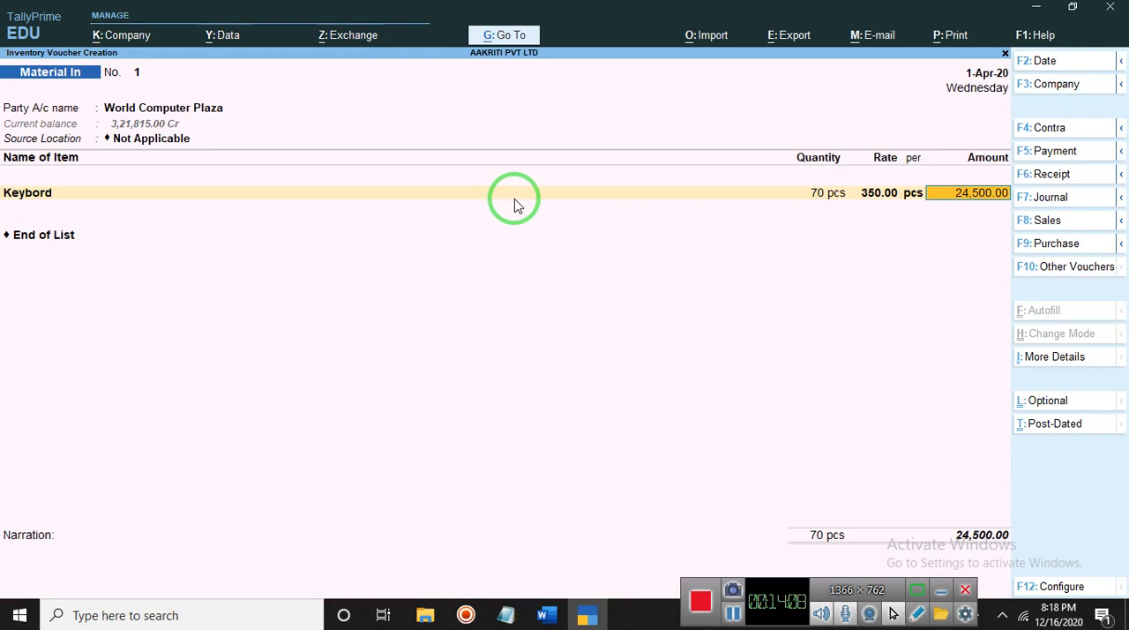
pyautogui.press('Return')
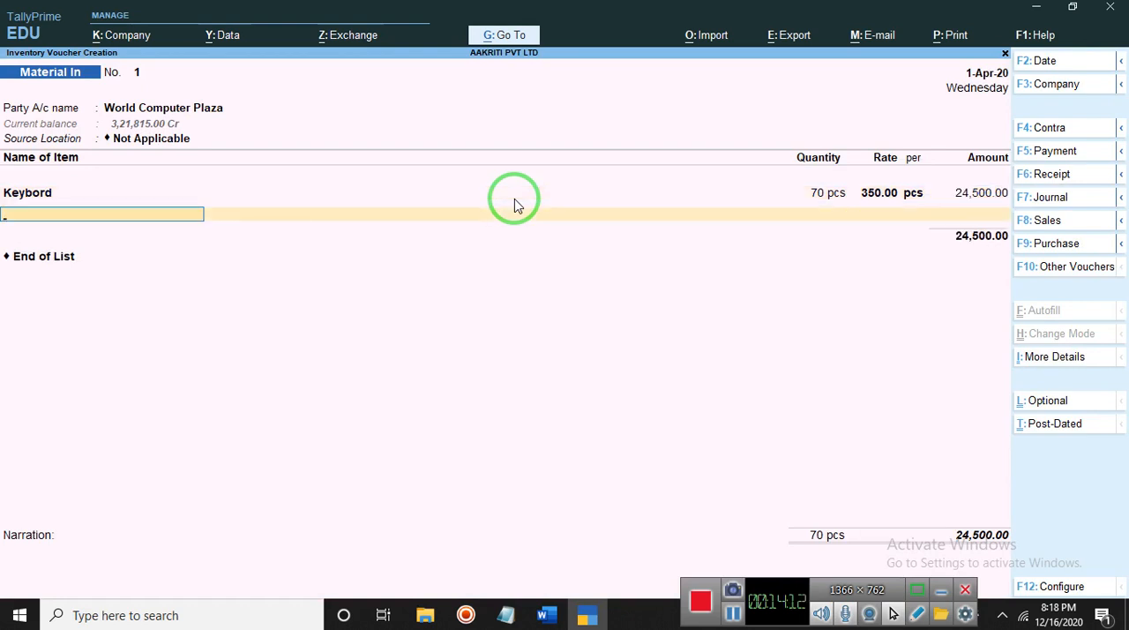
# - Add the item CPU to the voucher, not considered as scrap, with no applicable order and stored at Main Location
pyautogui.write('CPU')
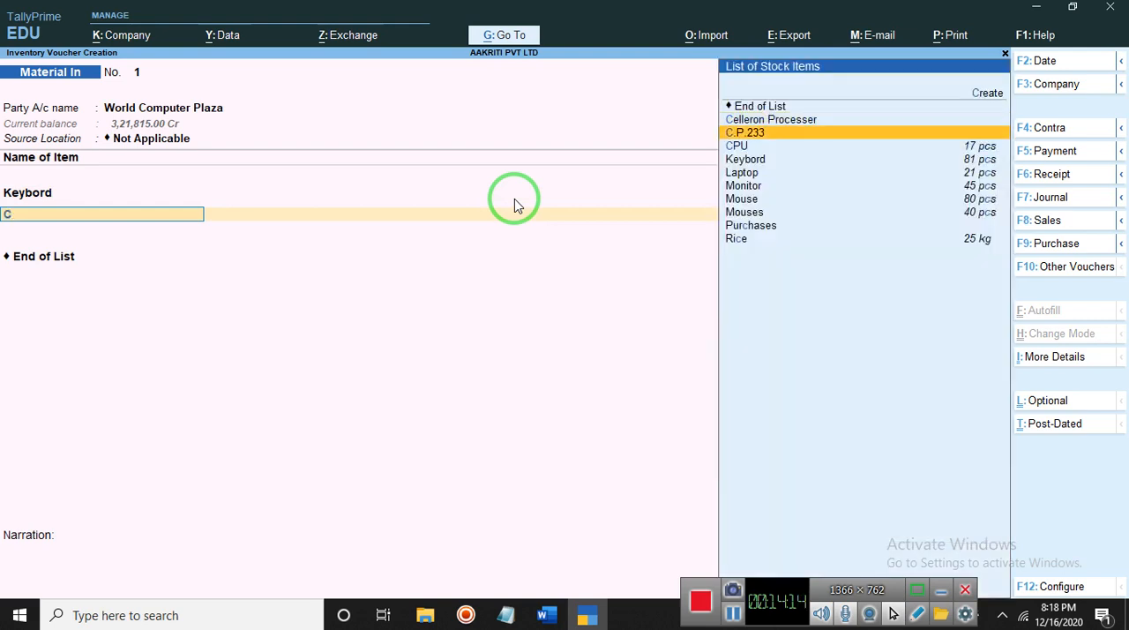
pyautogui.press('Return')
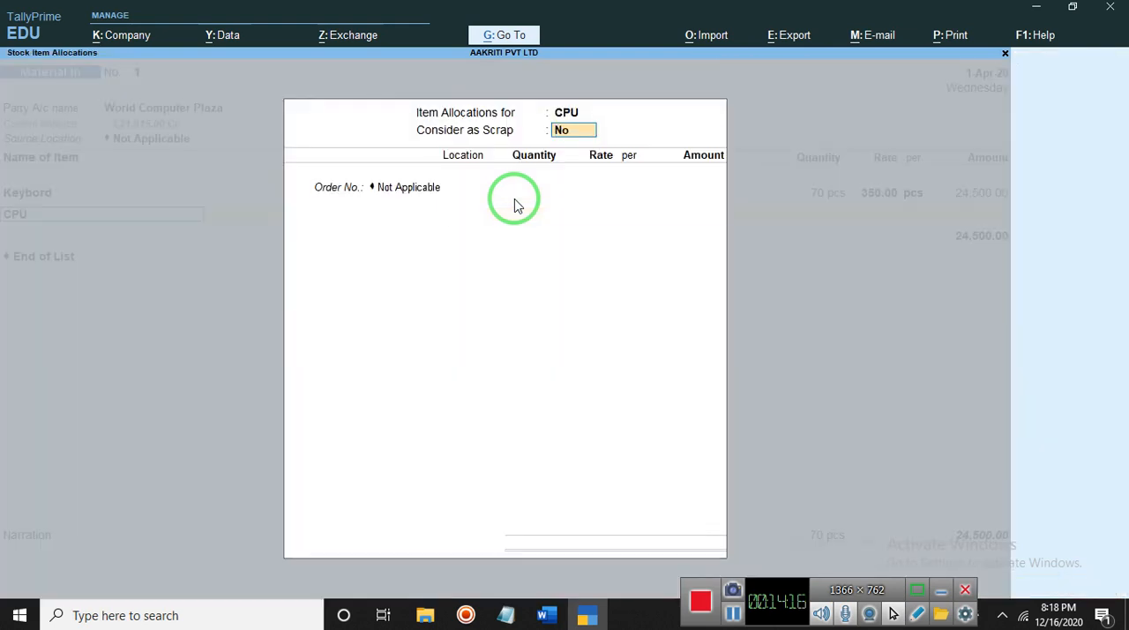
pyautogui.press('Return')
pyautogui.press('Return')
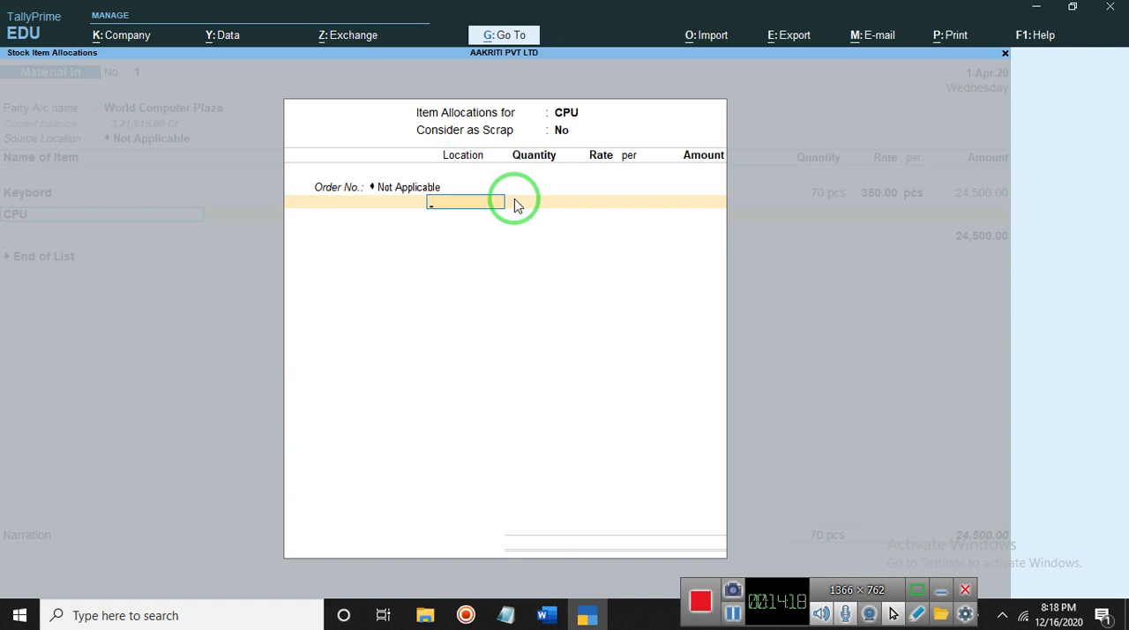
pyautogui.write('M')
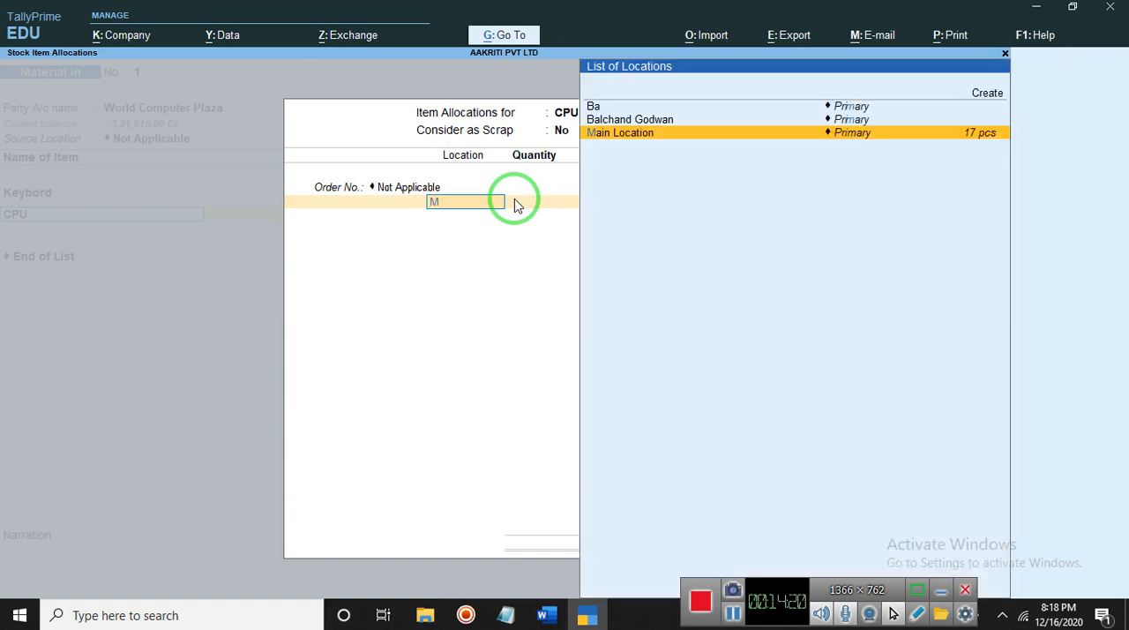
pyautogui.press('Return')
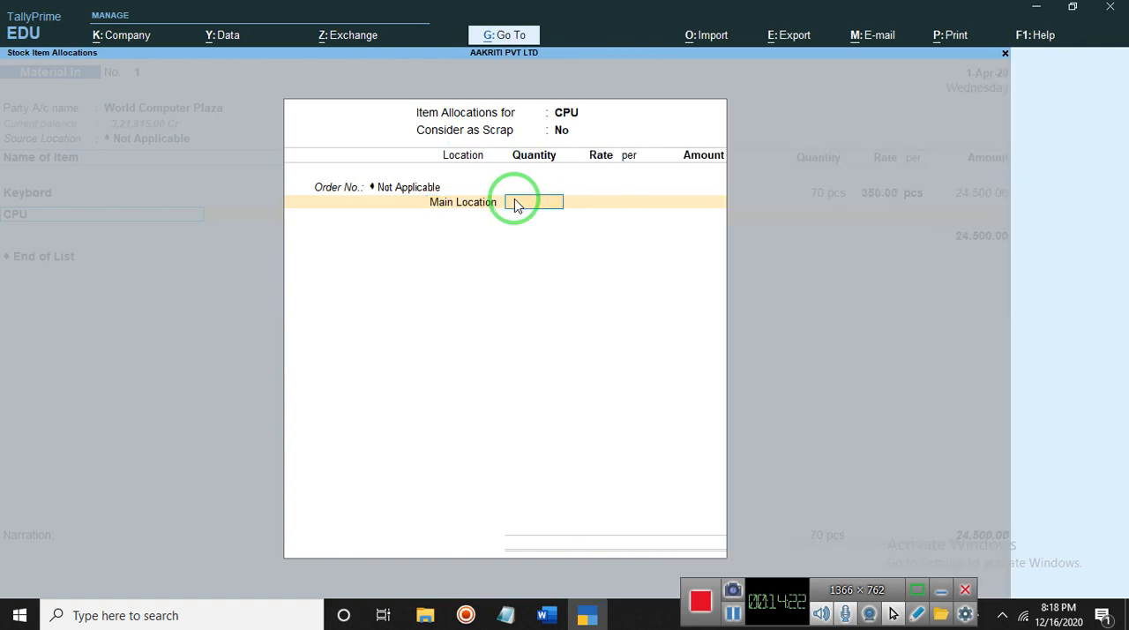
# - Allocate 40 pcs of CPU at the default rate and end its list of orders
pyautogui.write('40')
pyautogui.press('Return')
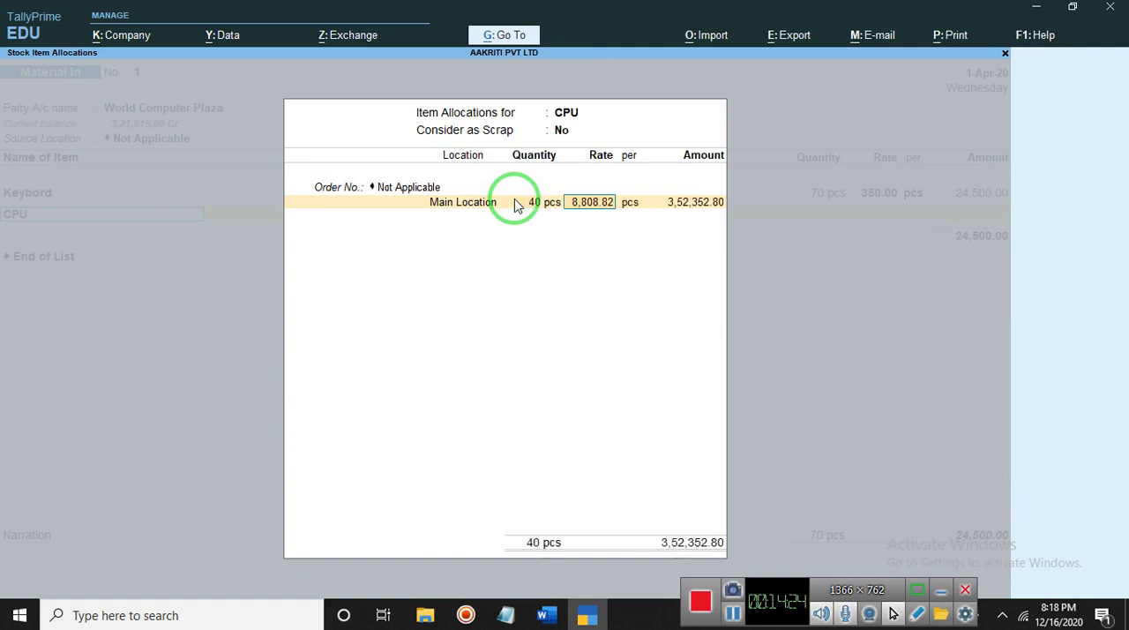
pyautogui.press('Return')
pyautogui.press('Return')
pyautogui.press('Return')
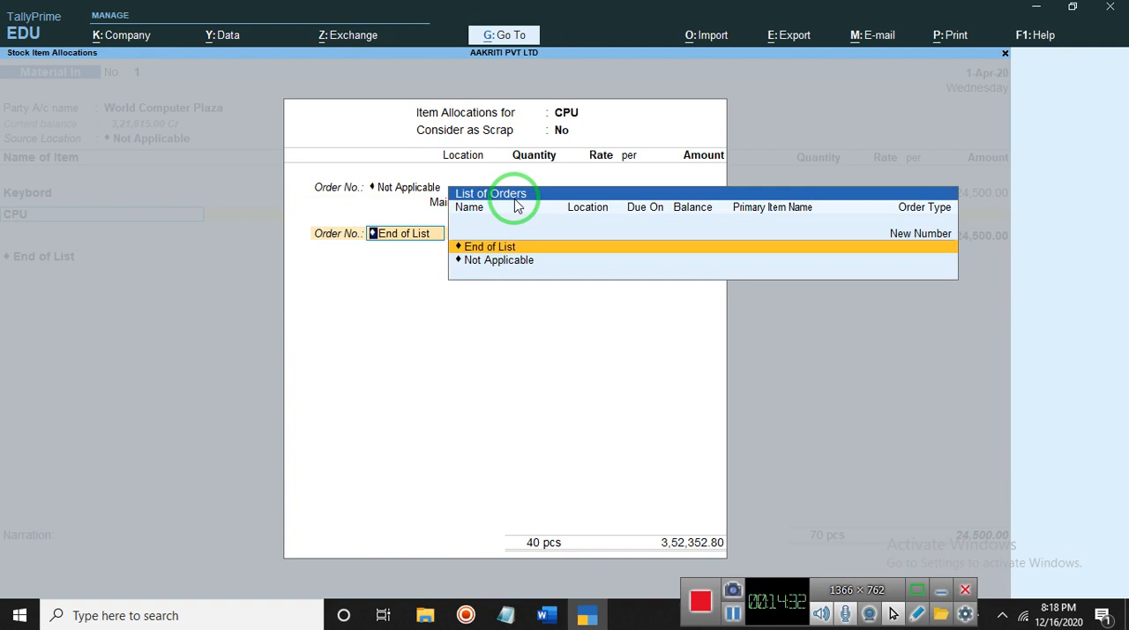
pyautogui.press('Return')
pyautogui.press('Return')
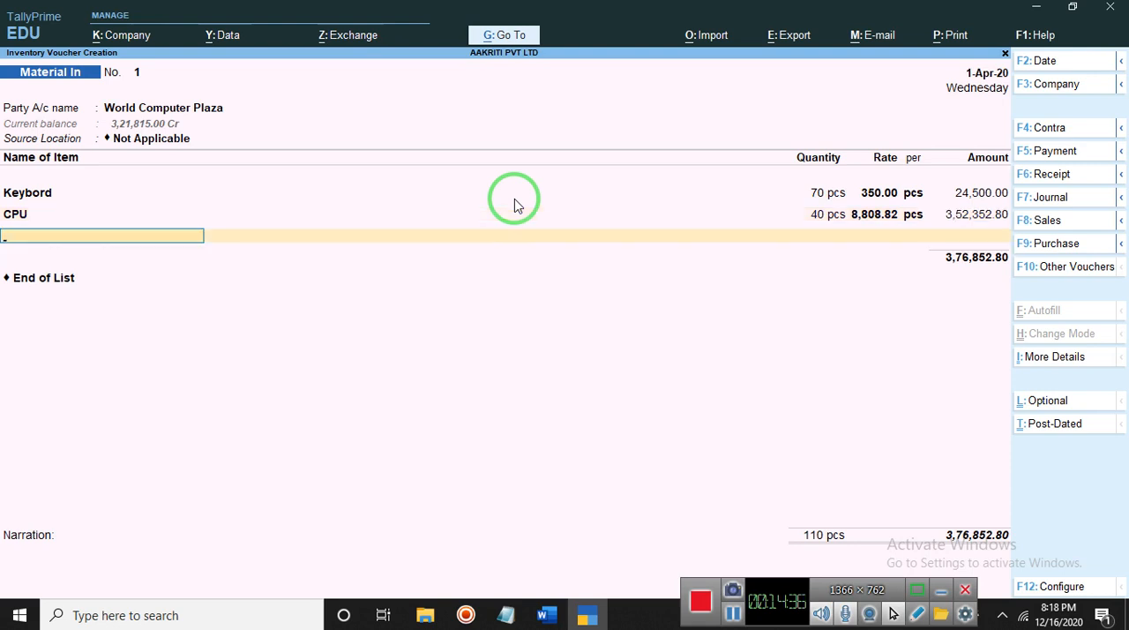
# - End the voucher's item and ledger lists without adding further entries
pyautogui.press('Return')
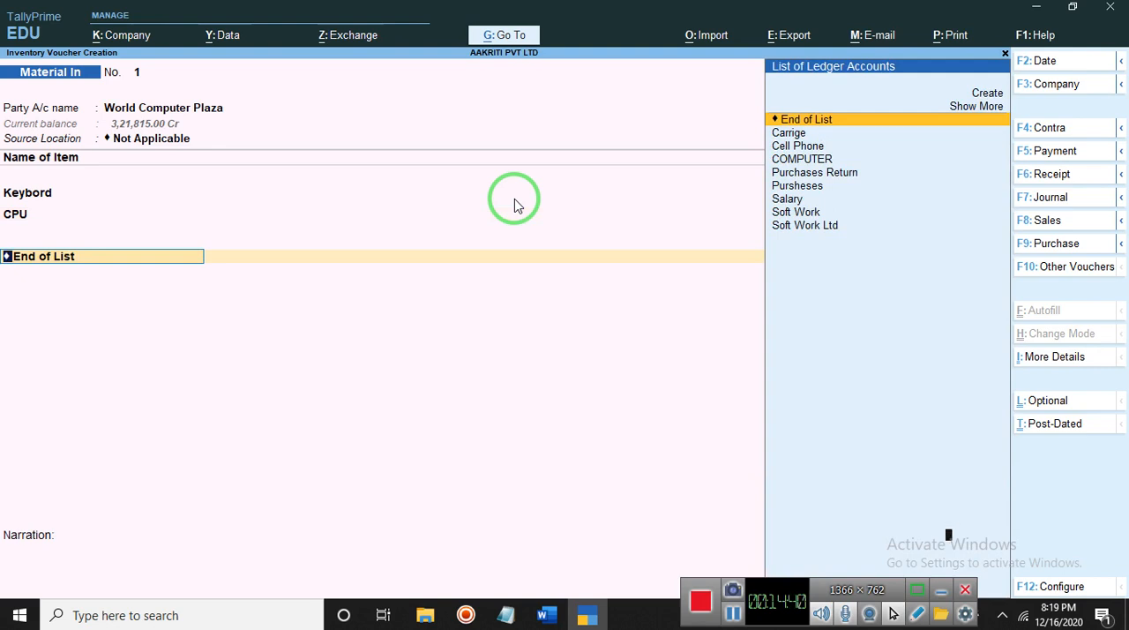
pyautogui.press('Return')
pyautogui.press('Return')
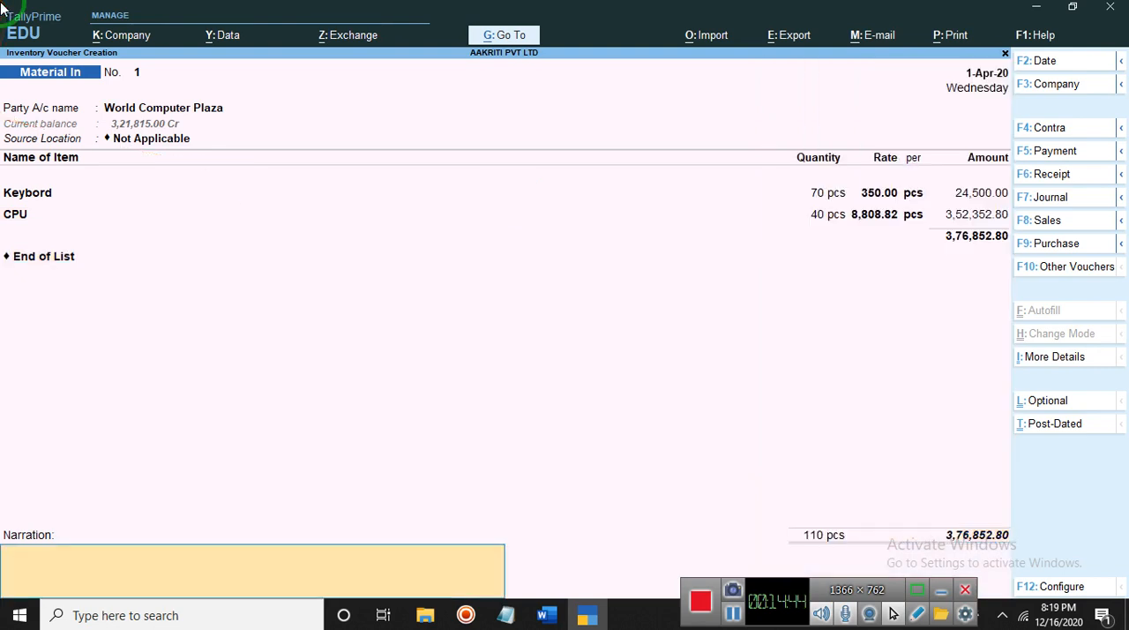
# - Enter the narration "materiyal in world computer plaza" and accept the Material In voucher
pyautogui.write('materiyal in world com')
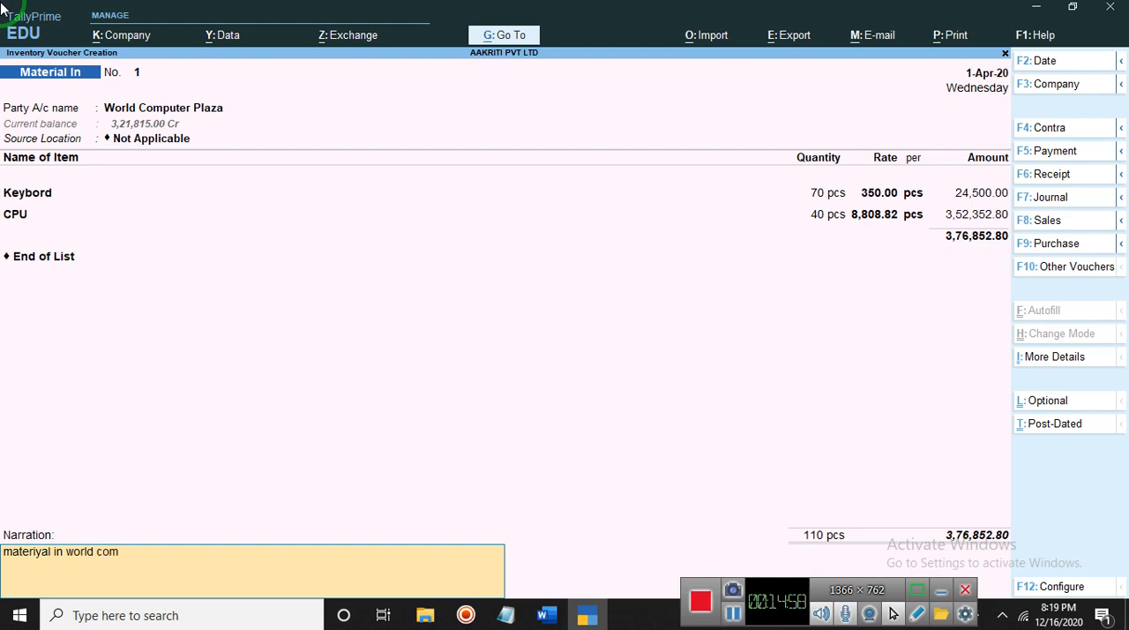
pyautogui.write('puter plaza')
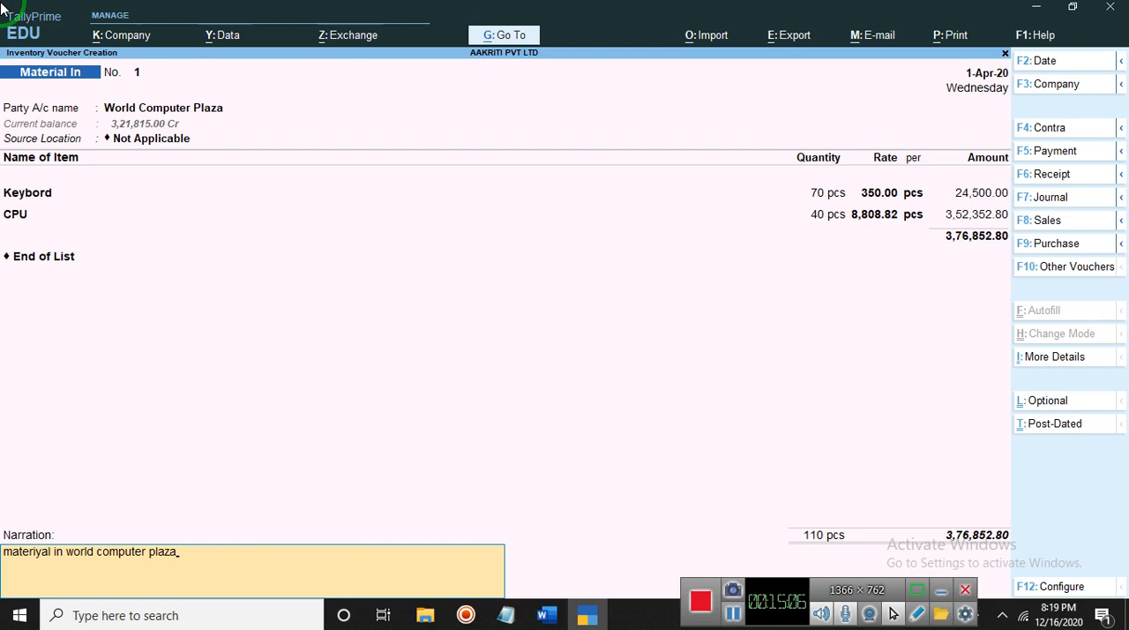
pyautogui.press('Return')
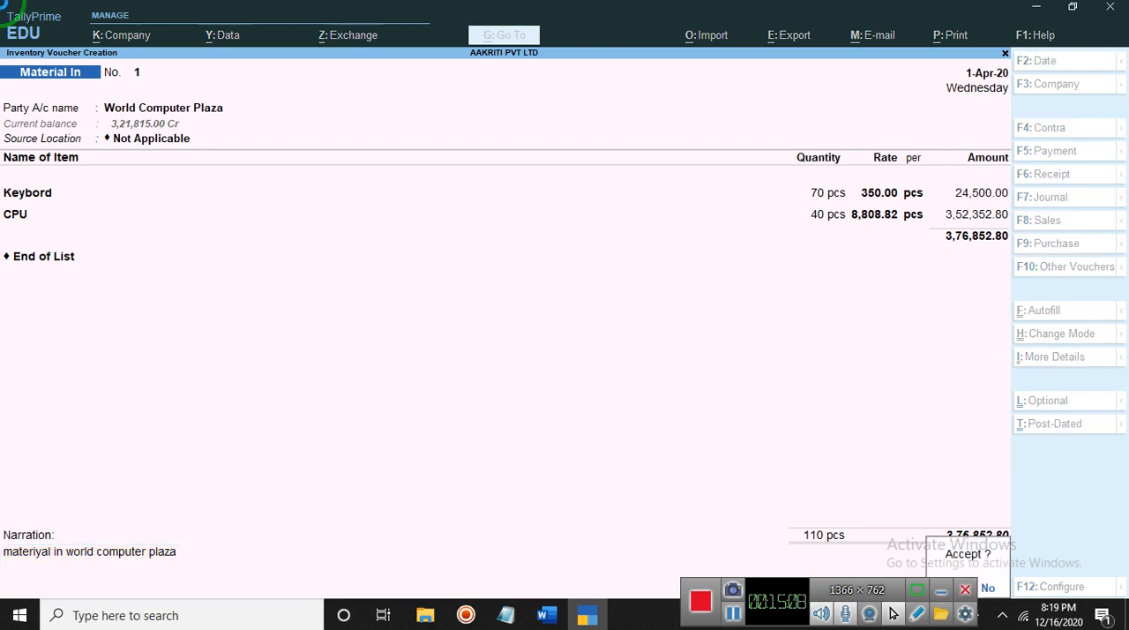
pyautogui.press('Return')
pyautogui.press('Return')
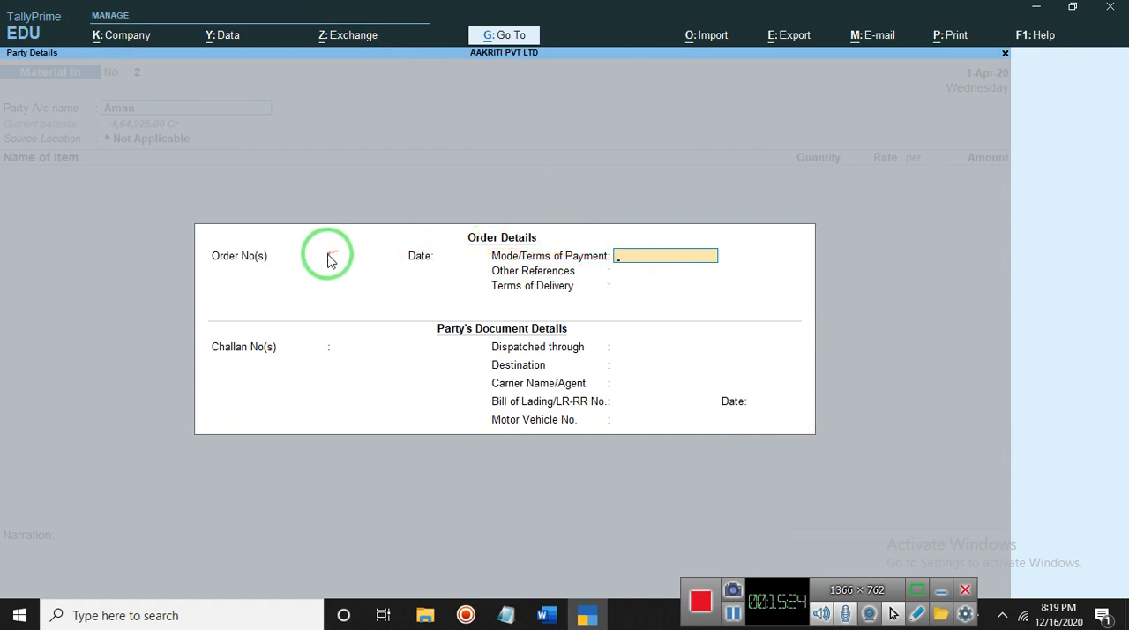
# - In the new voucher's party details, enter two order numbers, each dated 1-Apr-20
pyautogui.click(298, 260)
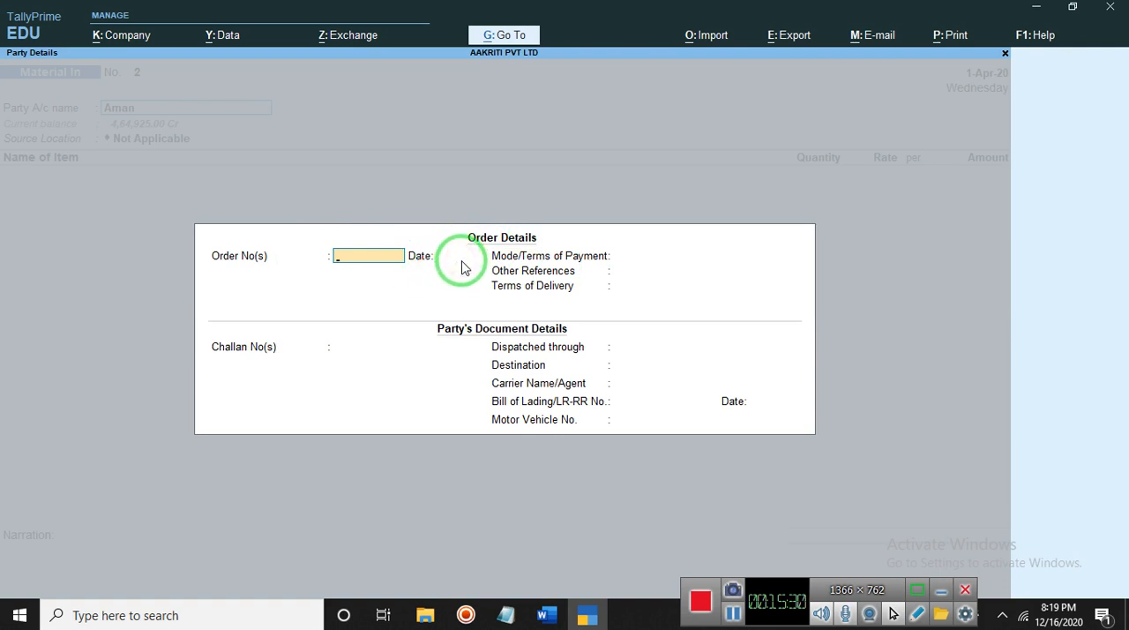
pyautogui.write('13')
pyautogui.press('Return')
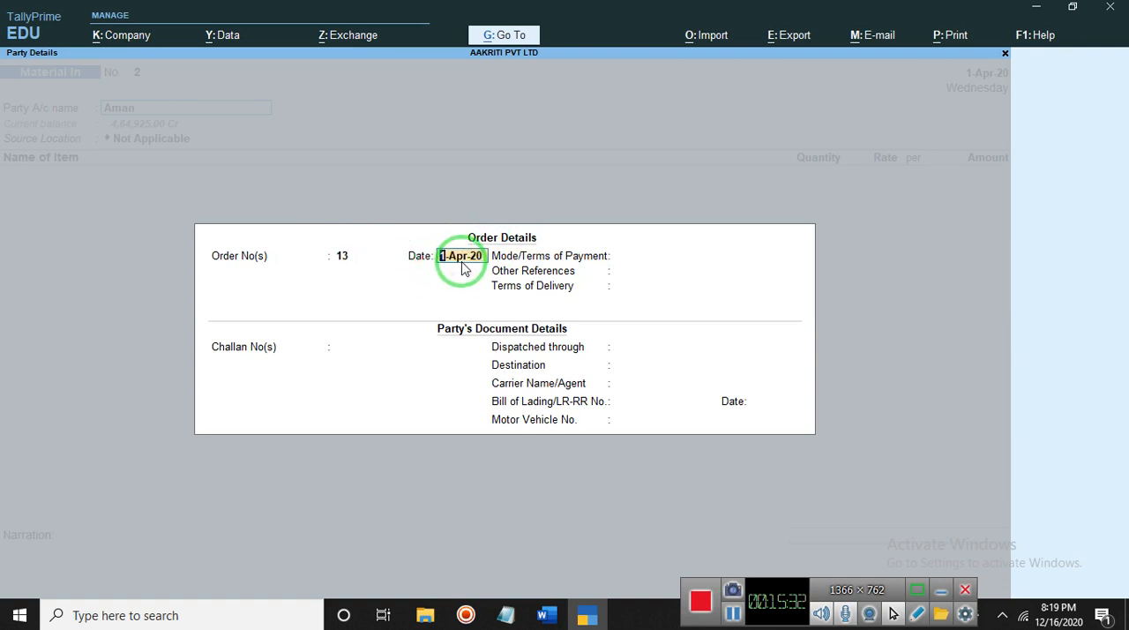
pyautogui.press('Return')
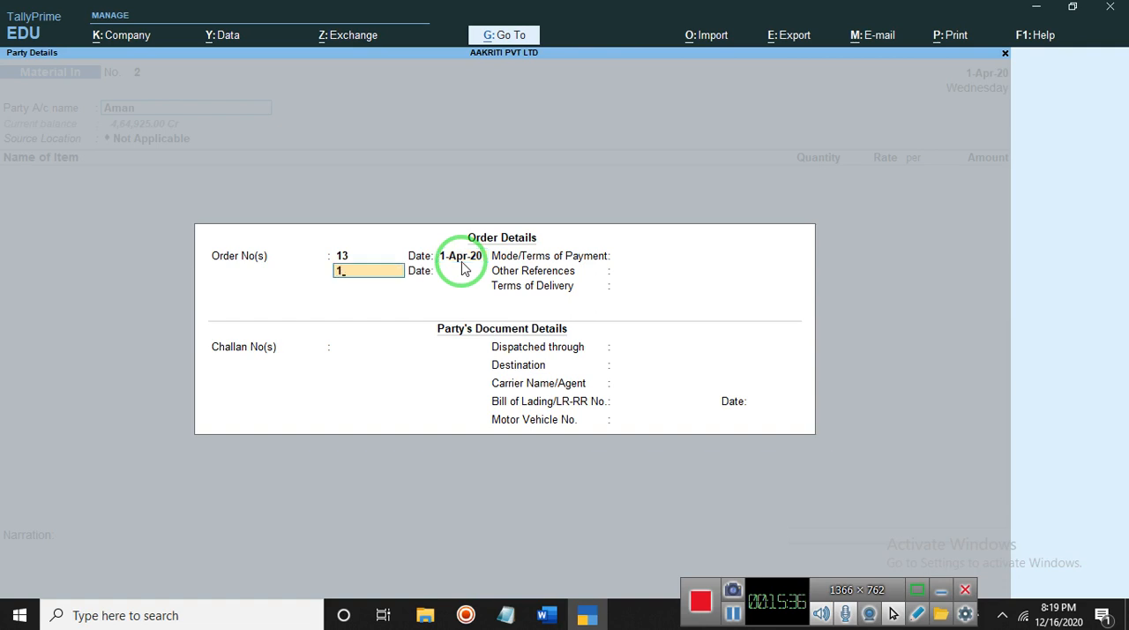
pyautogui.write('12')
pyautogui.press('Return')
pyautogui.press('Return')
pyautogui.press('Return')
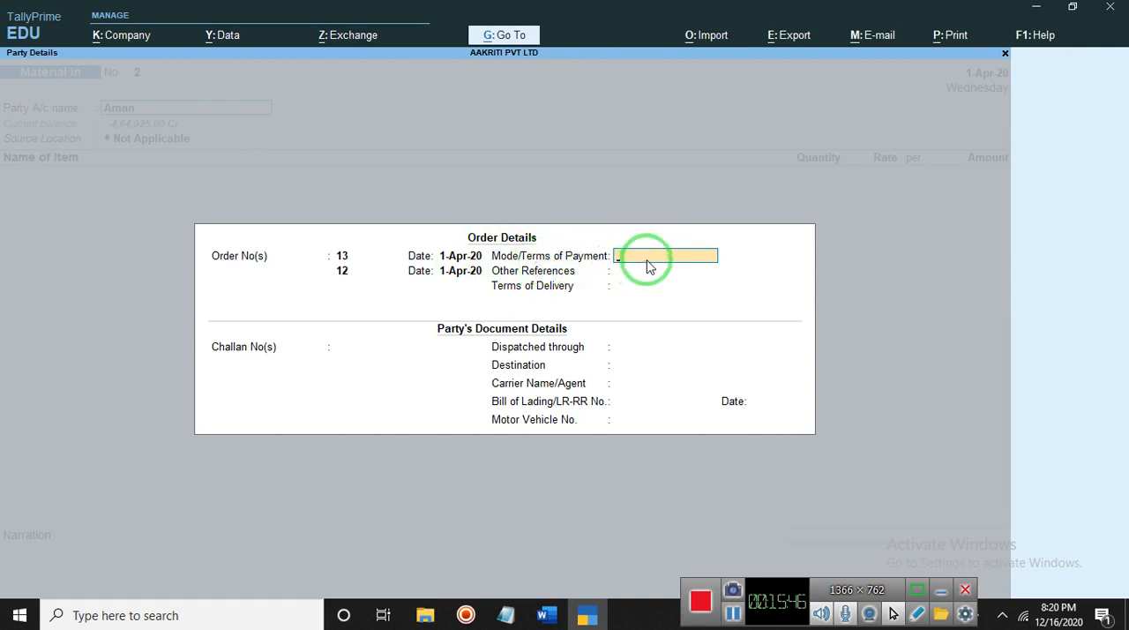
# - Set the mode of payment to Cash and leave the other references and terms of delivery blank
pyautogui.write('Cash')
pyautogui.press('Return')
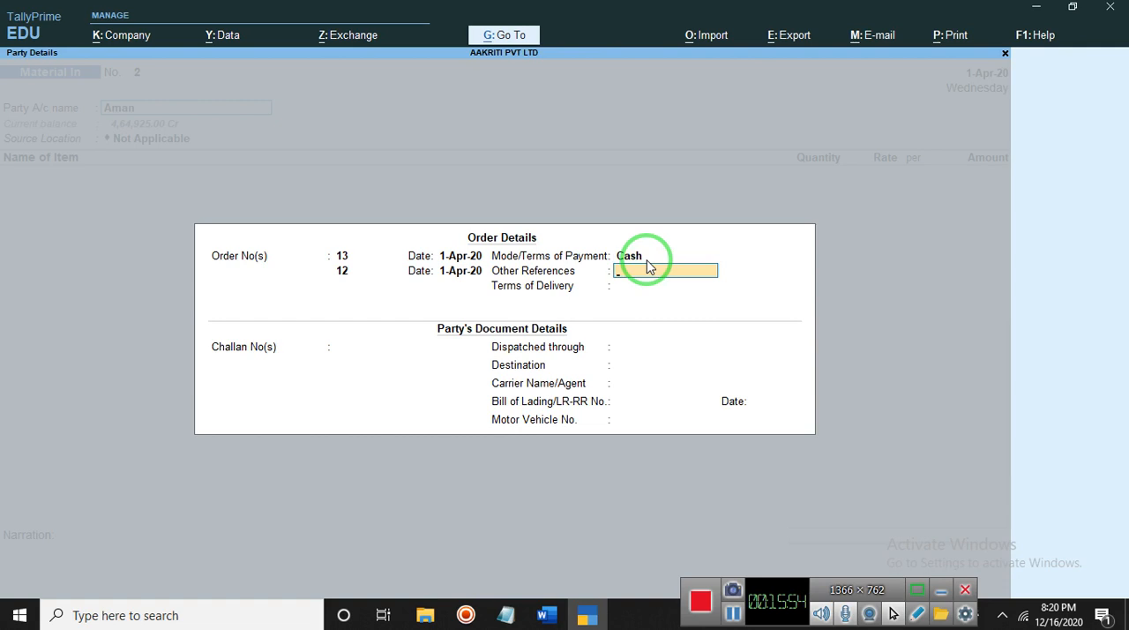
pyautogui.press('Return')
pyautogui.press('Return')
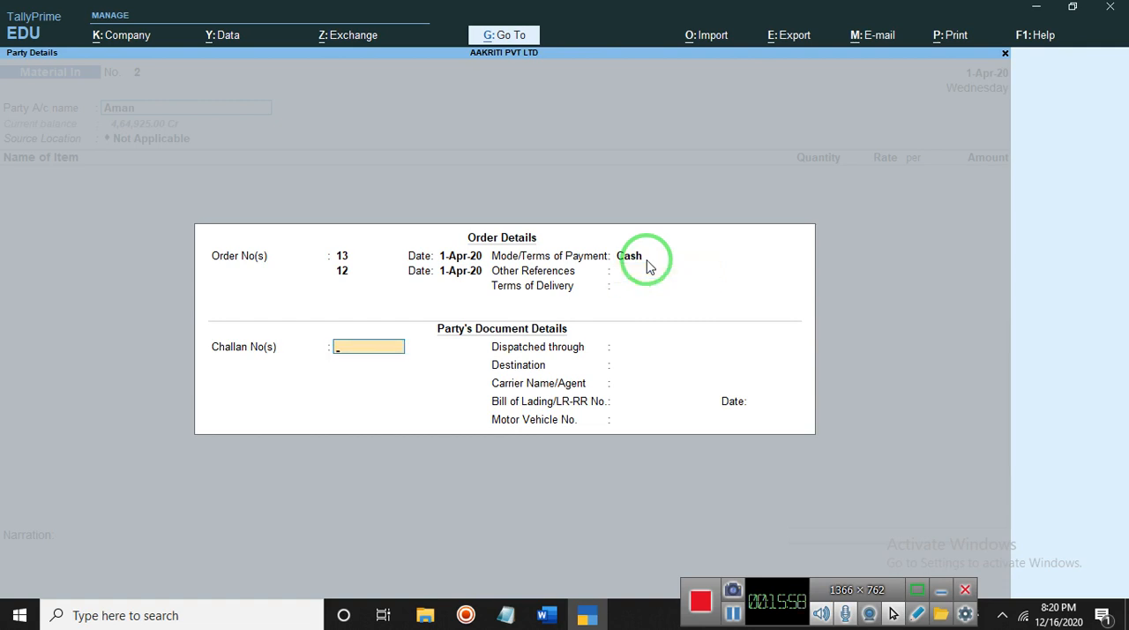
# - Enter the party's challan number with the date 1-Apr-20
pyautogui.write('13890048')
pyautogui.press('Return')
# - Set the destination to "]", leave the remaining dispatch and carrier fields blank, and accept the party details
pyautogui.press('Return')
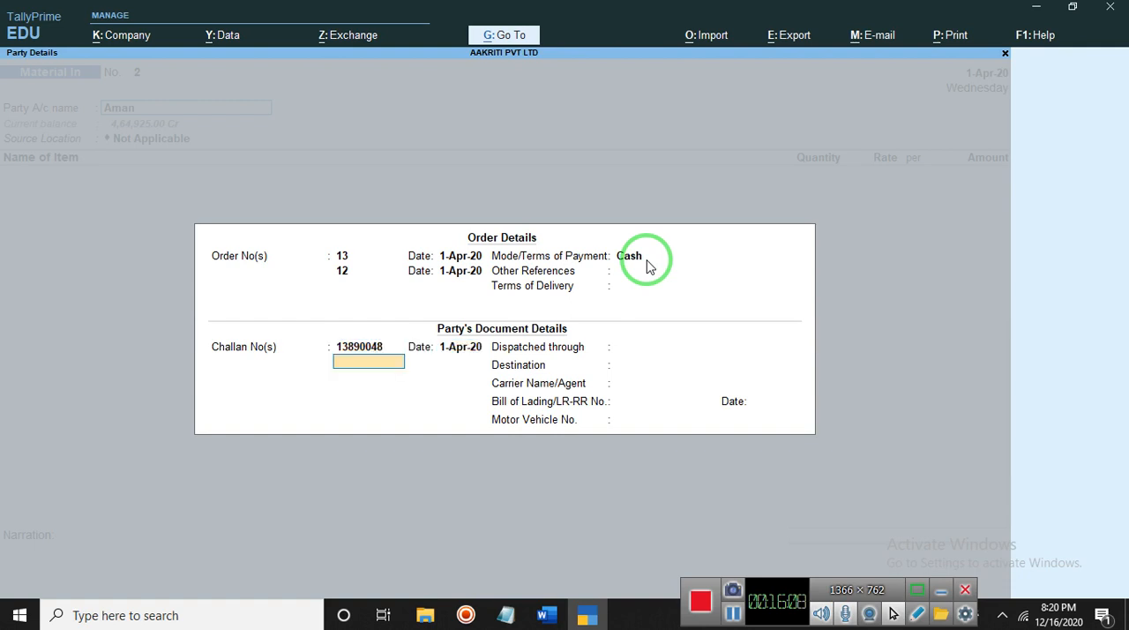
pyautogui.press('Return')
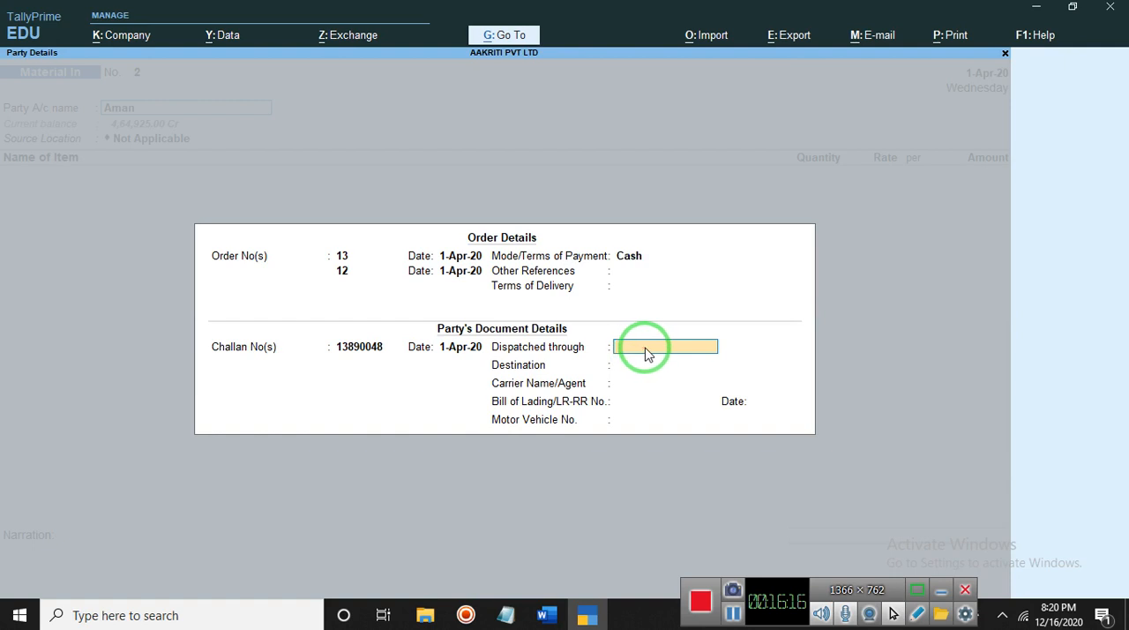
pyautogui.press('Return')
pyautogui.write(']')
pyautogui.press('Return')
pyautogui.press('Return')
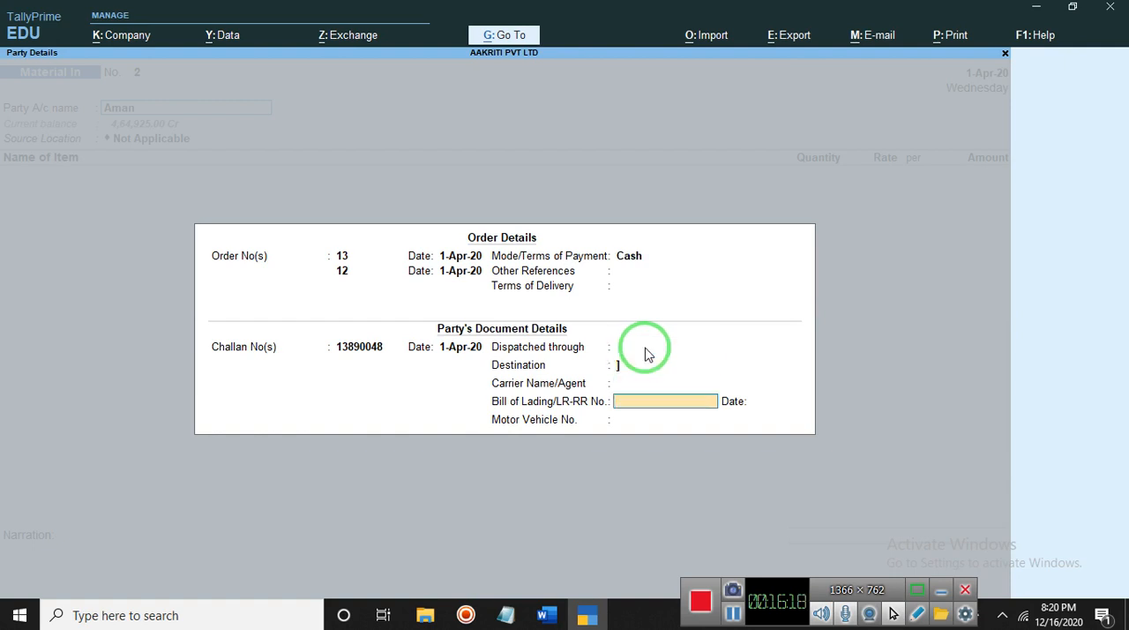
pyautogui.press('Return')
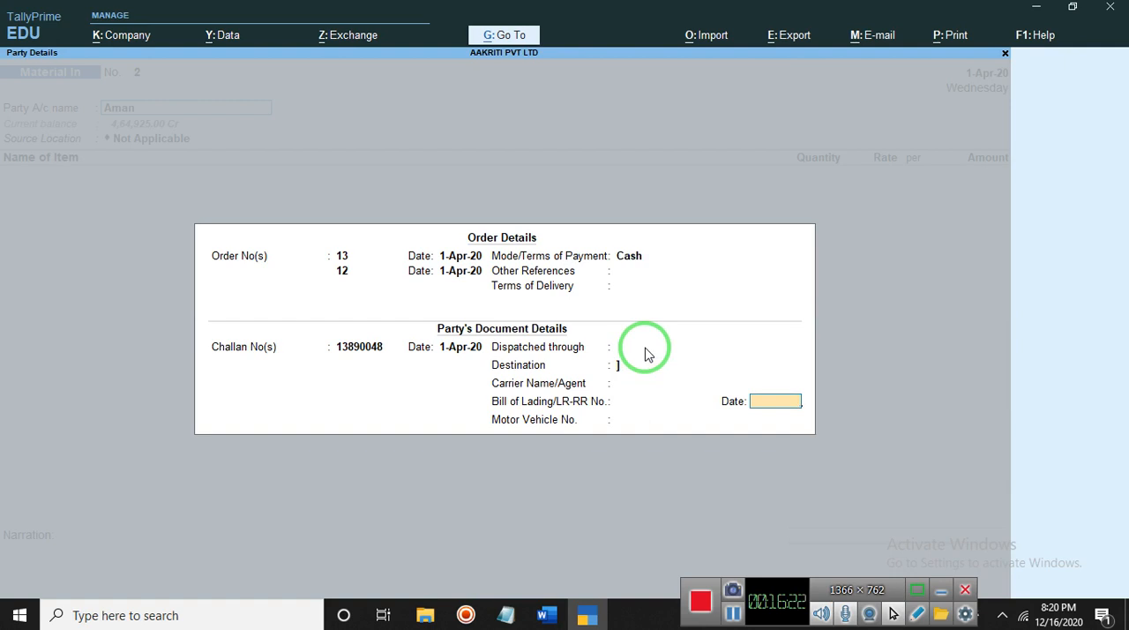
pyautogui.press('Return')
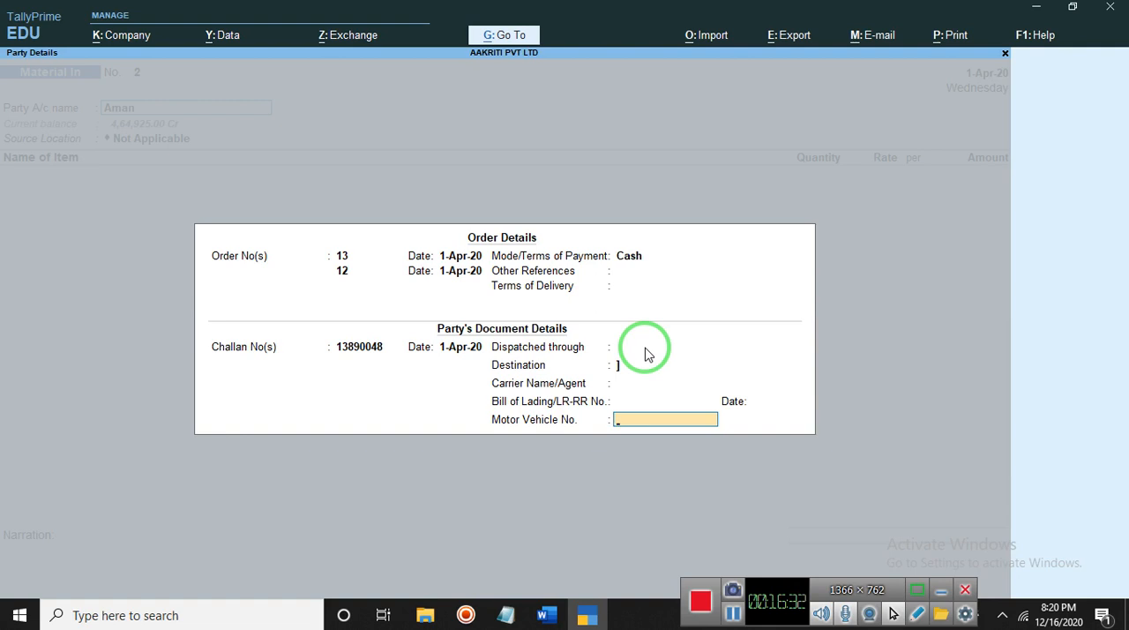
pyautogui.press('Return')
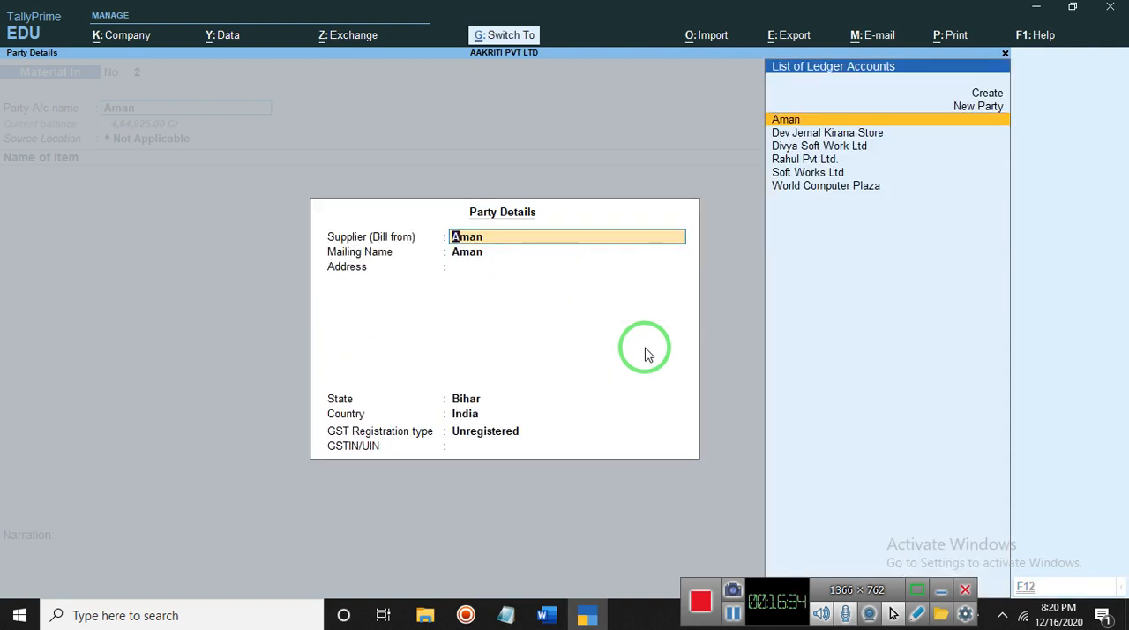
pyautogui.hotkey('ctrl', 'a')
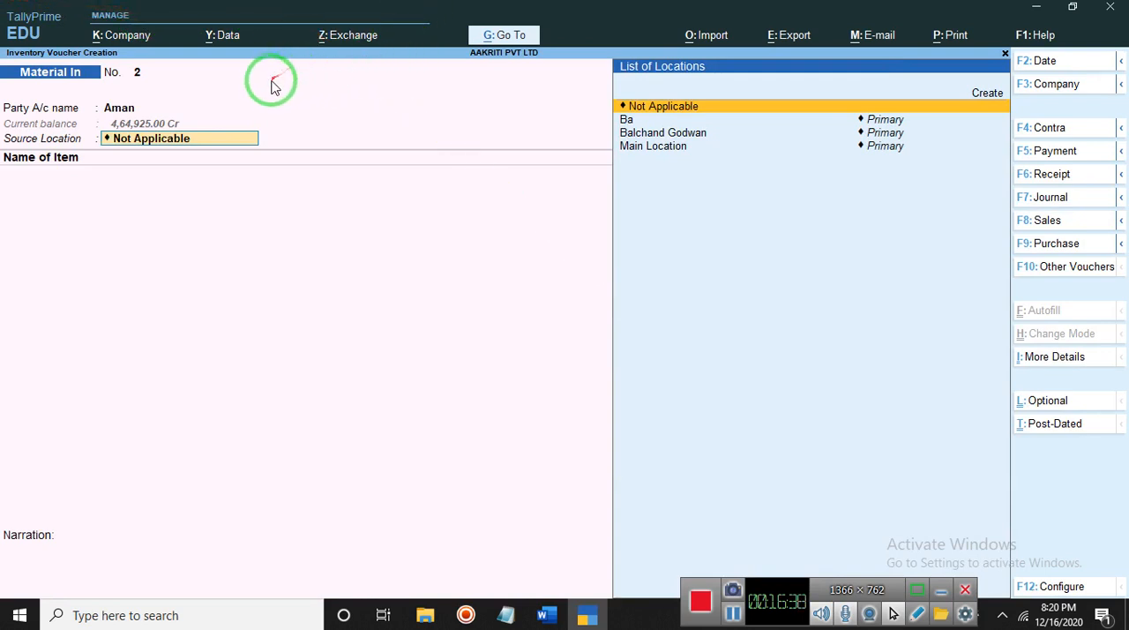
# - Quit the unfinished Material In voucher without saving and return to the Gateway of Tally
pyautogui.press('Escape')
pyautogui.press('Escape')
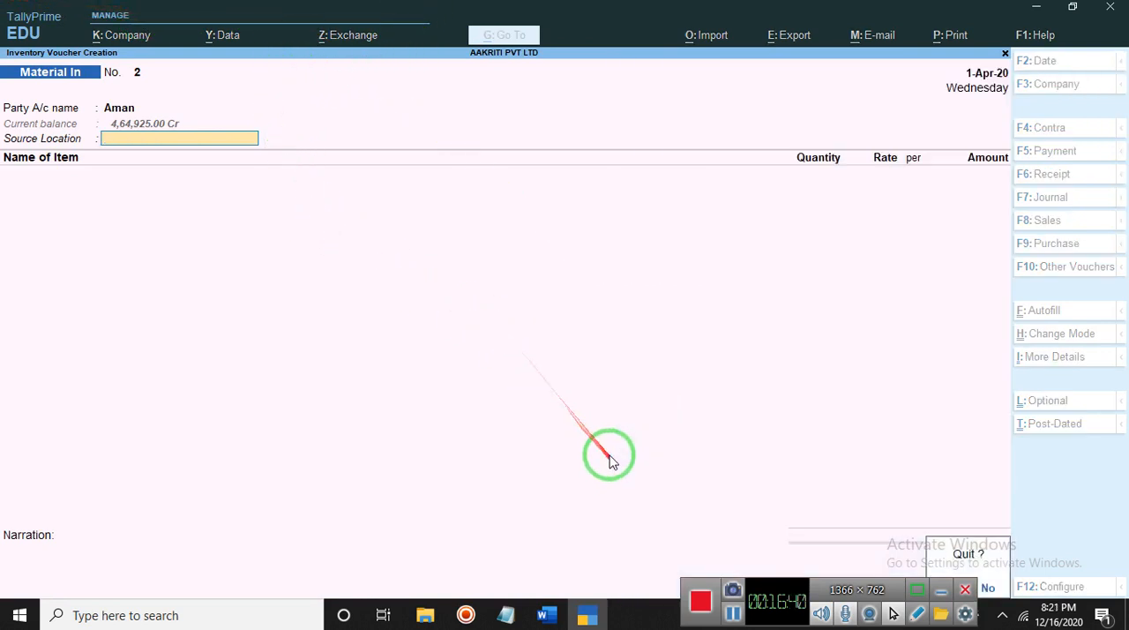
pyautogui.press('Return')
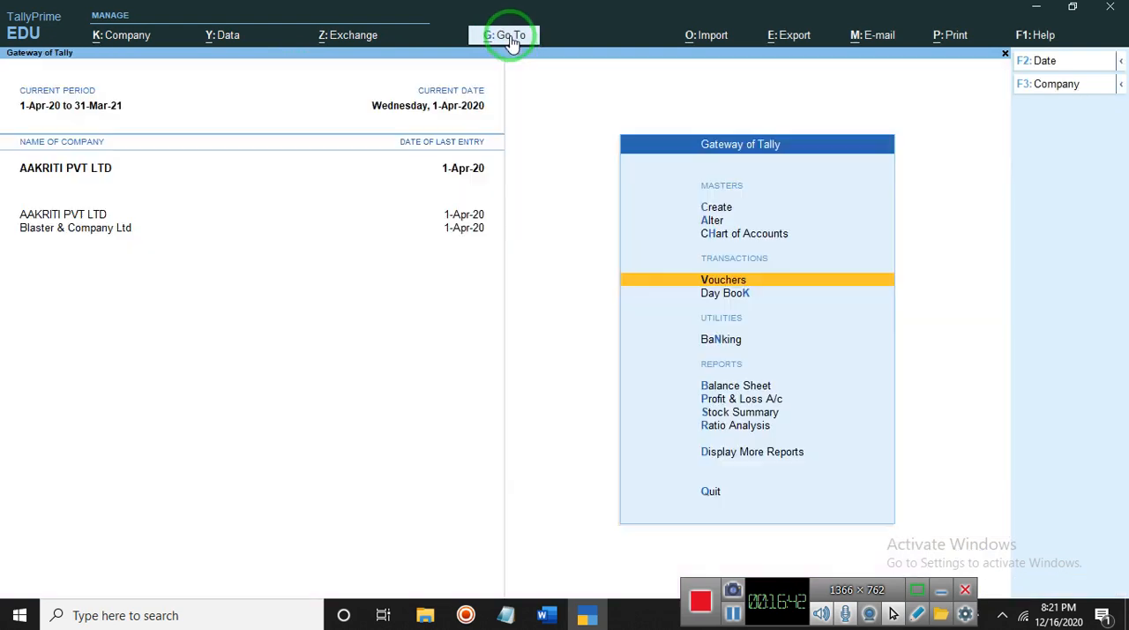
# - Open the Material In Vouchers register from the voucher reports
pyautogui.click(512, 41)
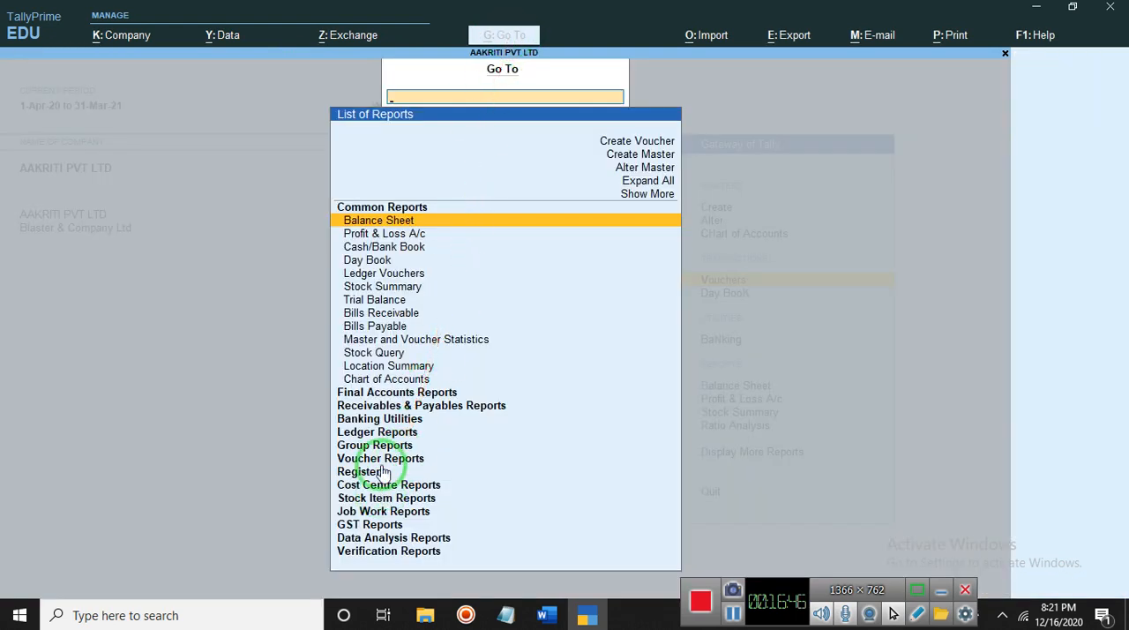
pyautogui.click(381, 458)
pyautogui.click(381, 457)
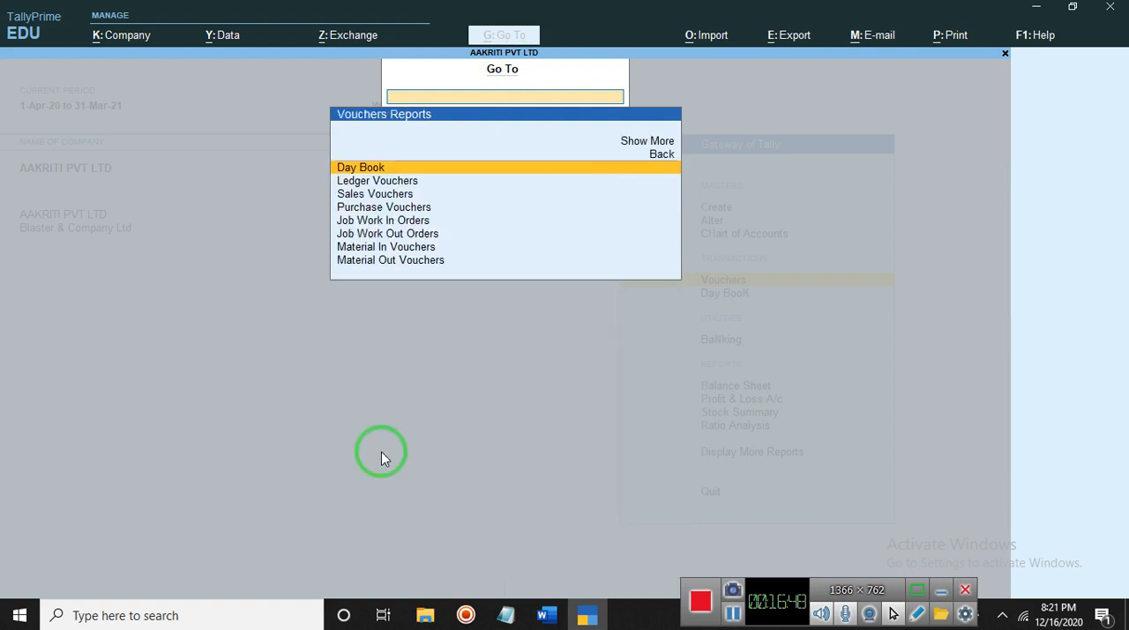
pyautogui.press('Down')
pyautogui.press('Down')
pyautogui.press('Down')
pyautogui.press('Down')
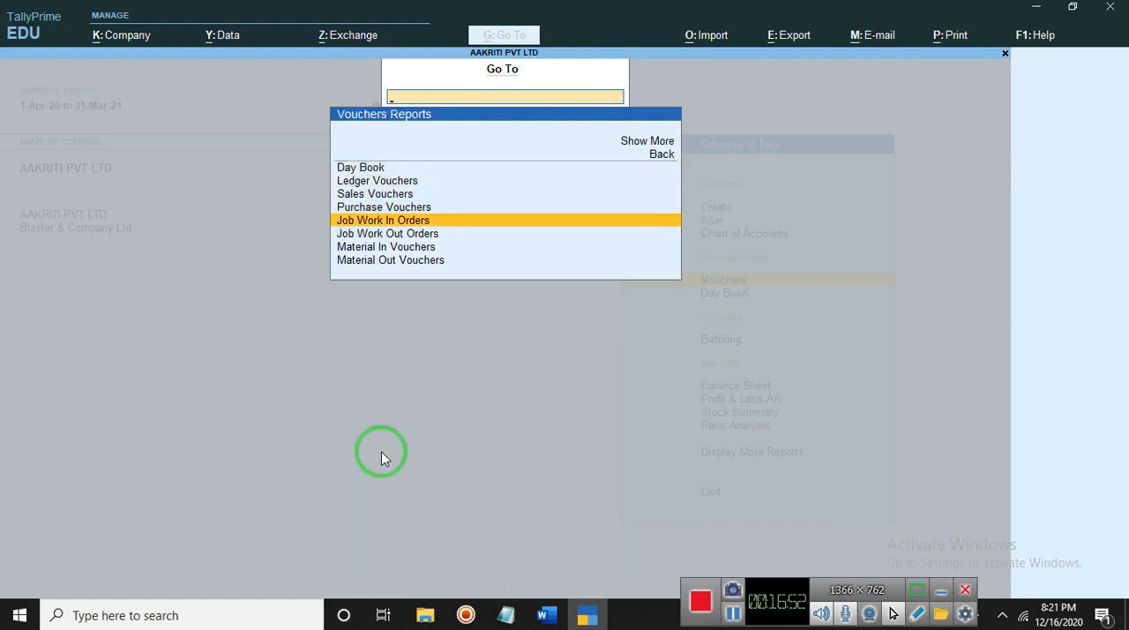
pyautogui.press('Down')
pyautogui.press('Down')
pyautogui.press('Return')
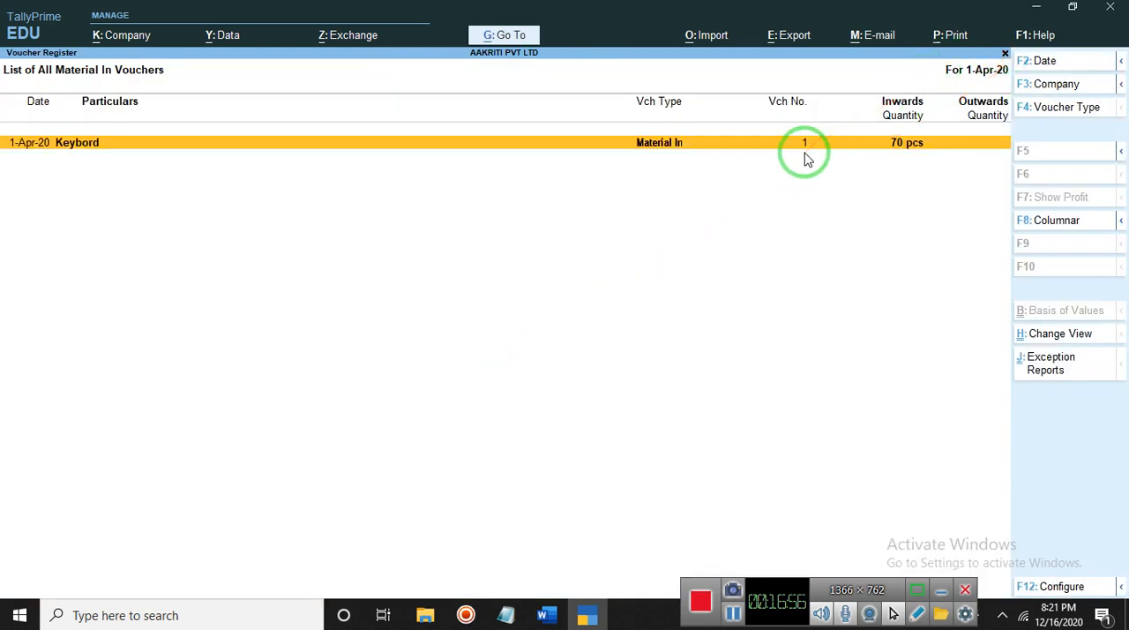
# - Review the World Computer Plaza Material In voucher from the register and return to the Gateway of Tally
pyautogui.press('Return')
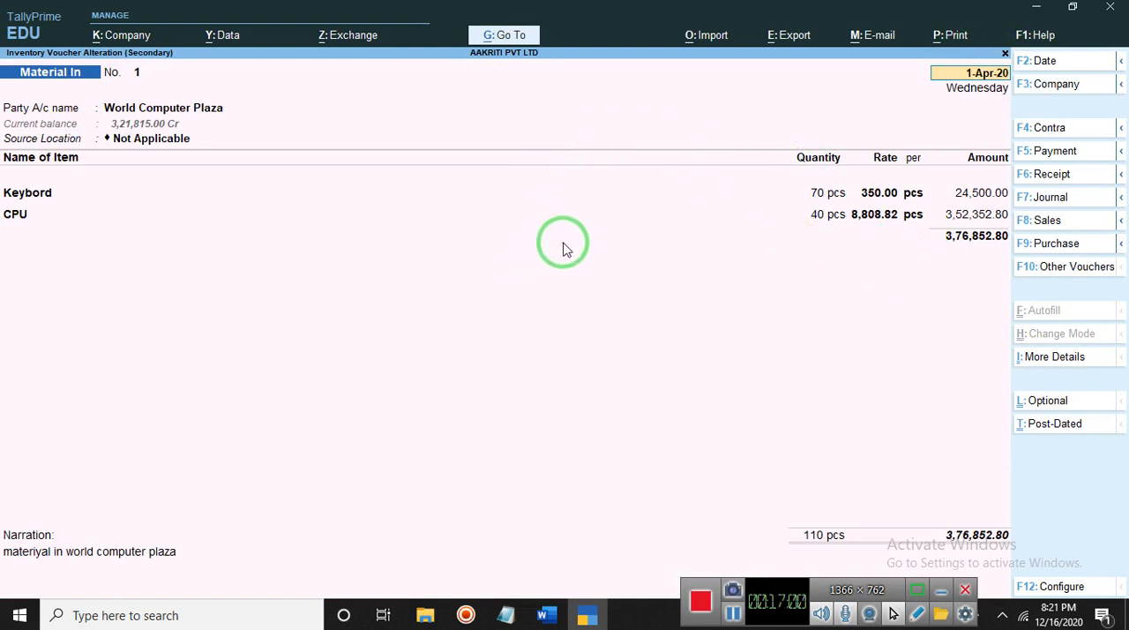
pyautogui.press('Escape')
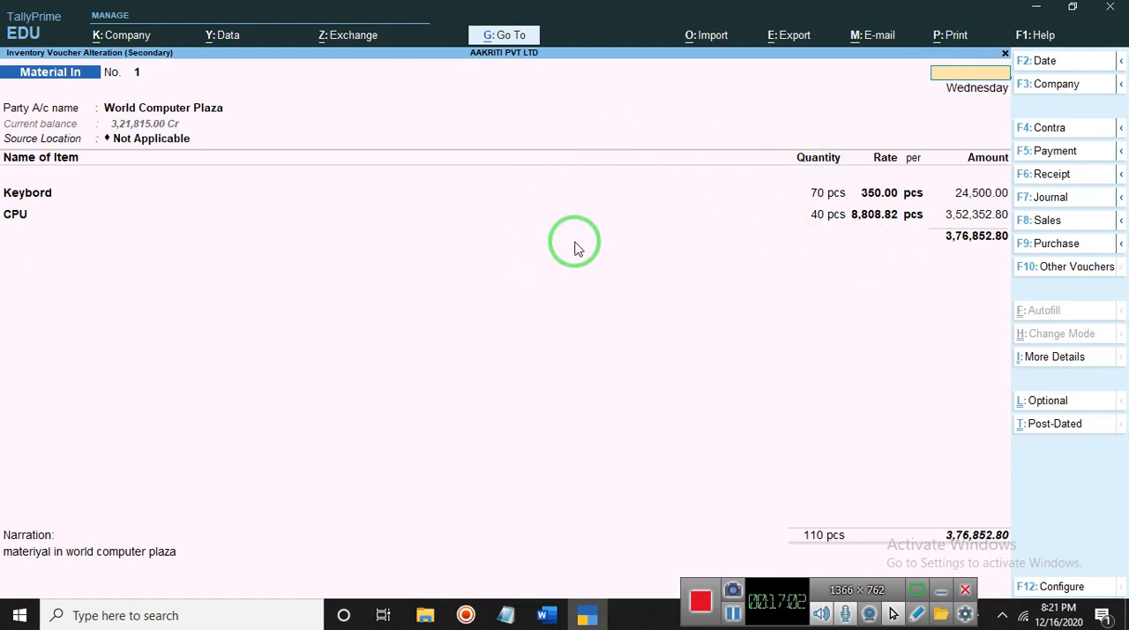
pyautogui.press('Escape')
pyautogui.press('Escape')
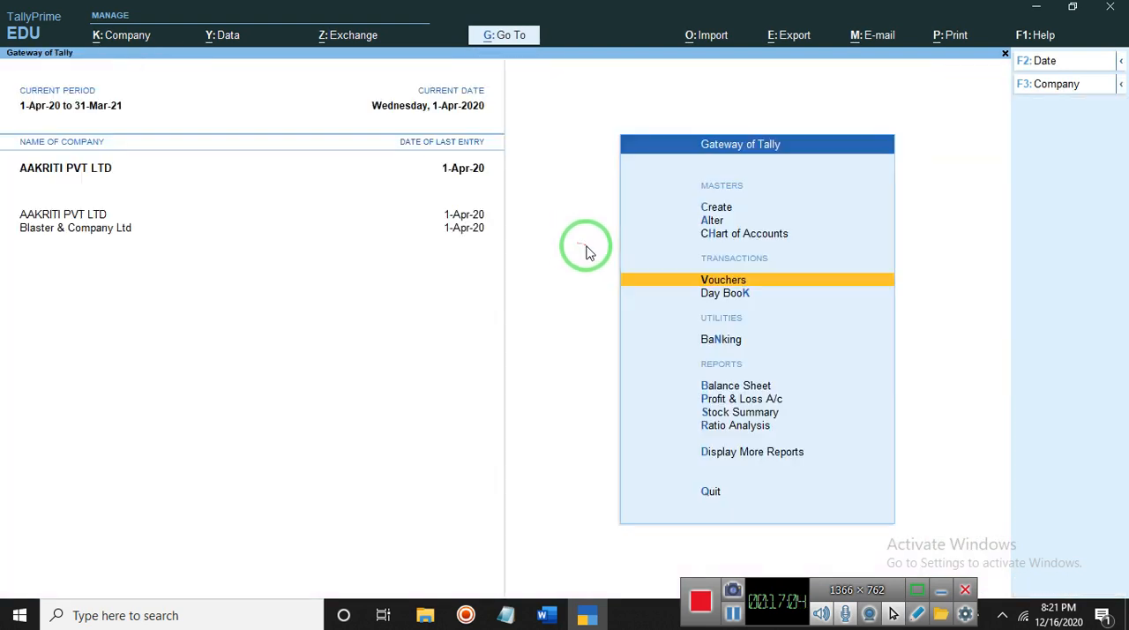
pyautogui.press('Escape')
pyautogui.press('n')
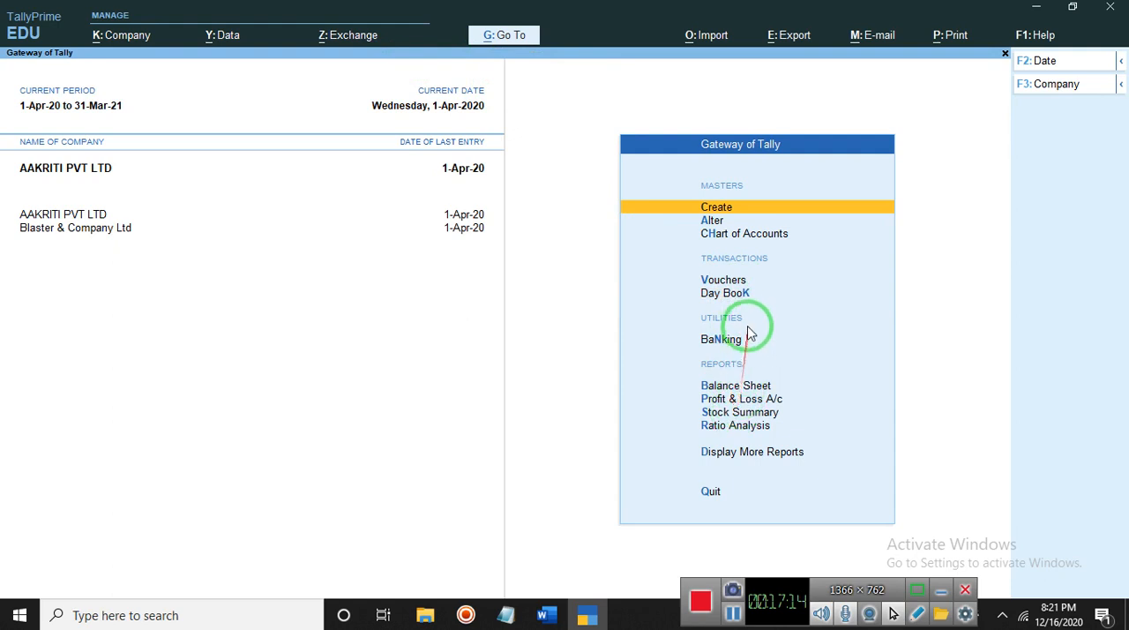
# - View the available voucher types from a new voucher, and minimise the program window
pyautogui.click(728, 280)
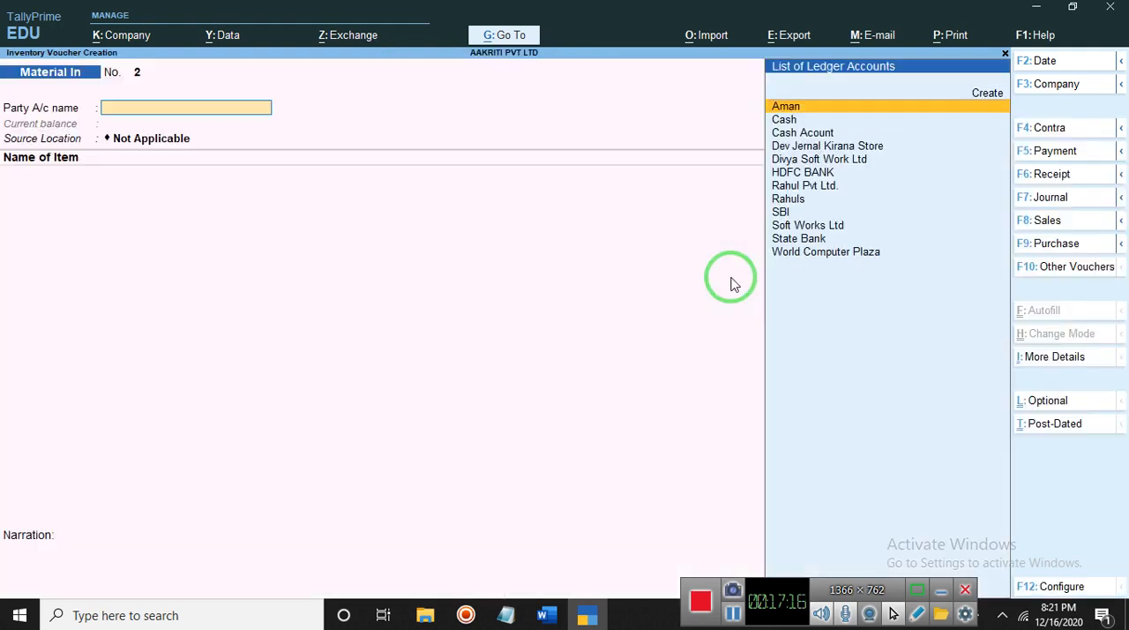
pyautogui.click(1077, 267)
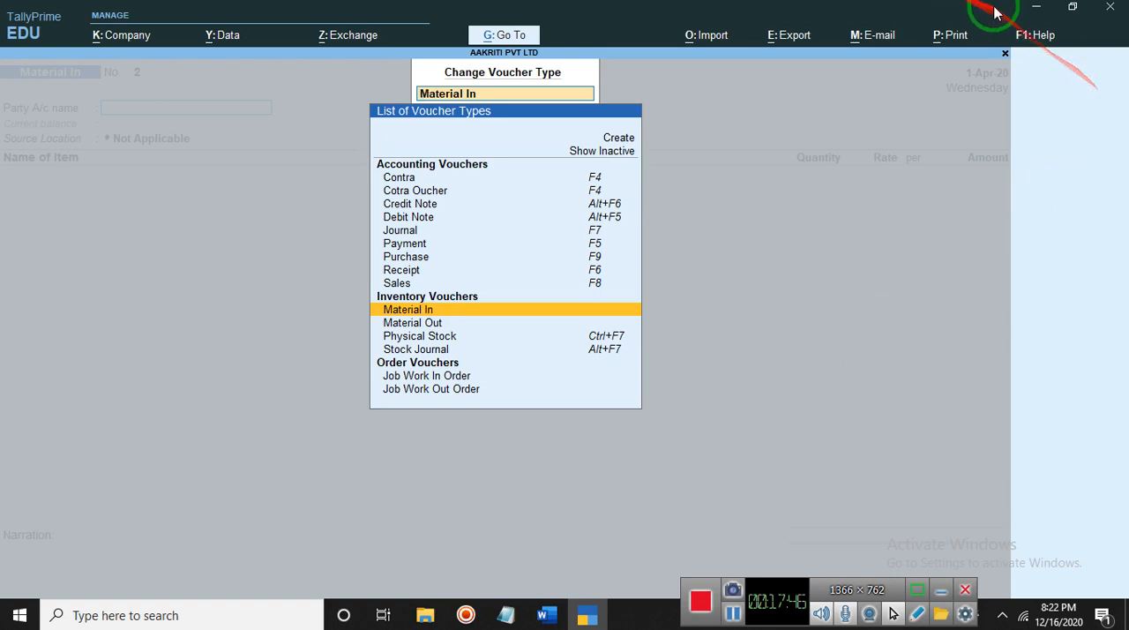
pyautogui.click(1035, 8)
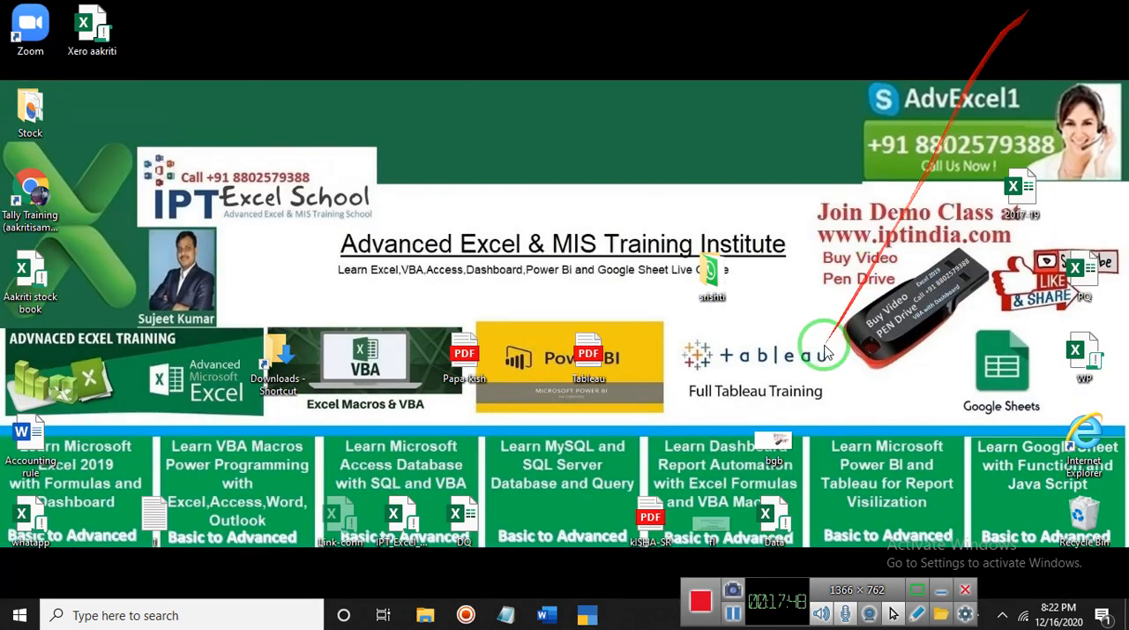